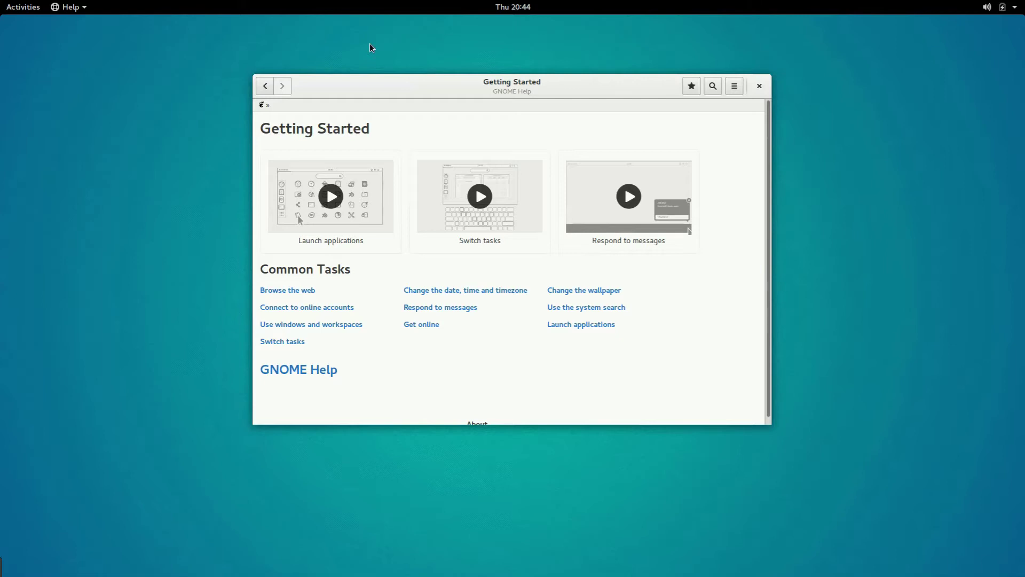
drag(514, 87, 547, 143)
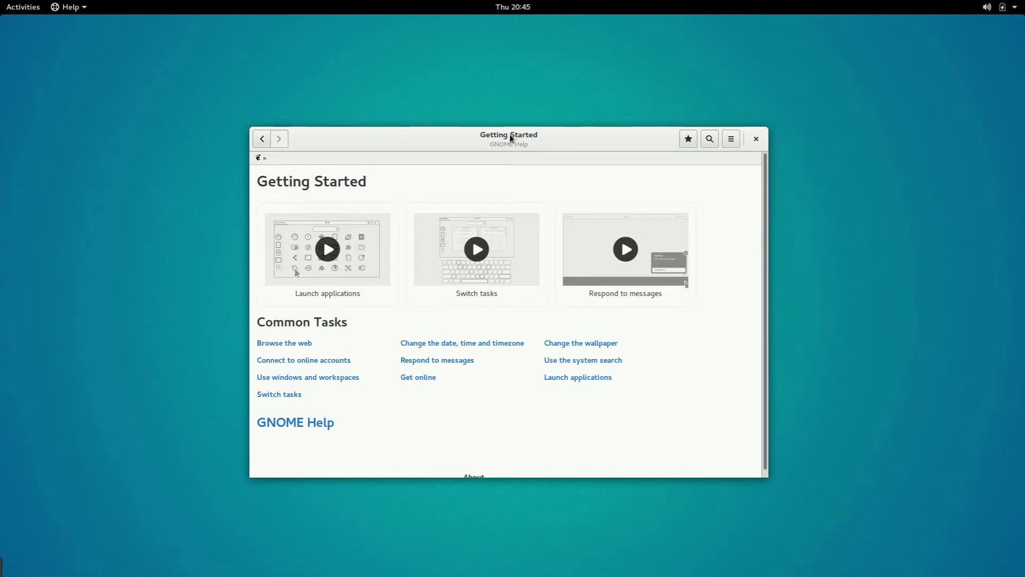
drag(512, 138, 513, 91)
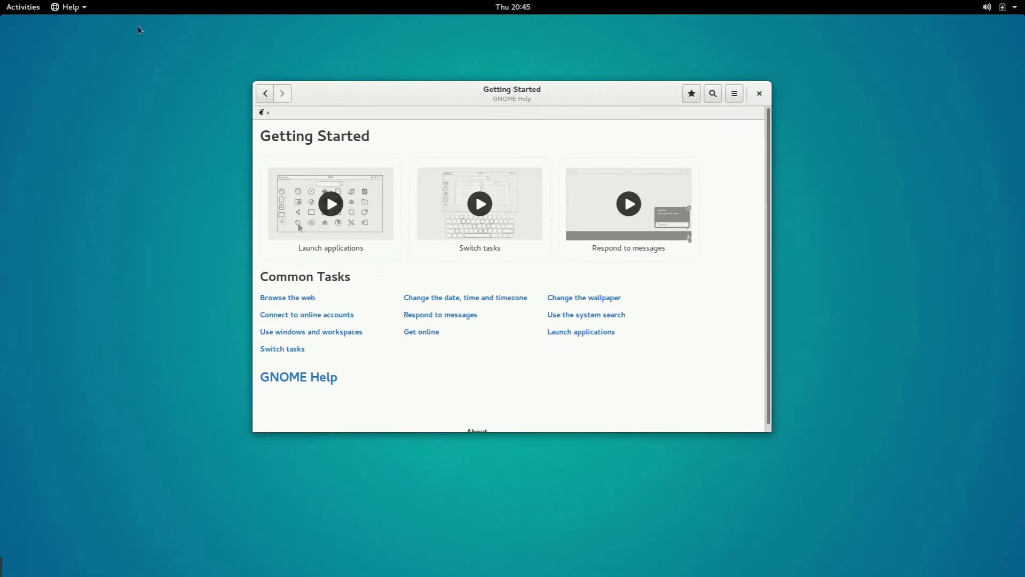
click(1011, 6)
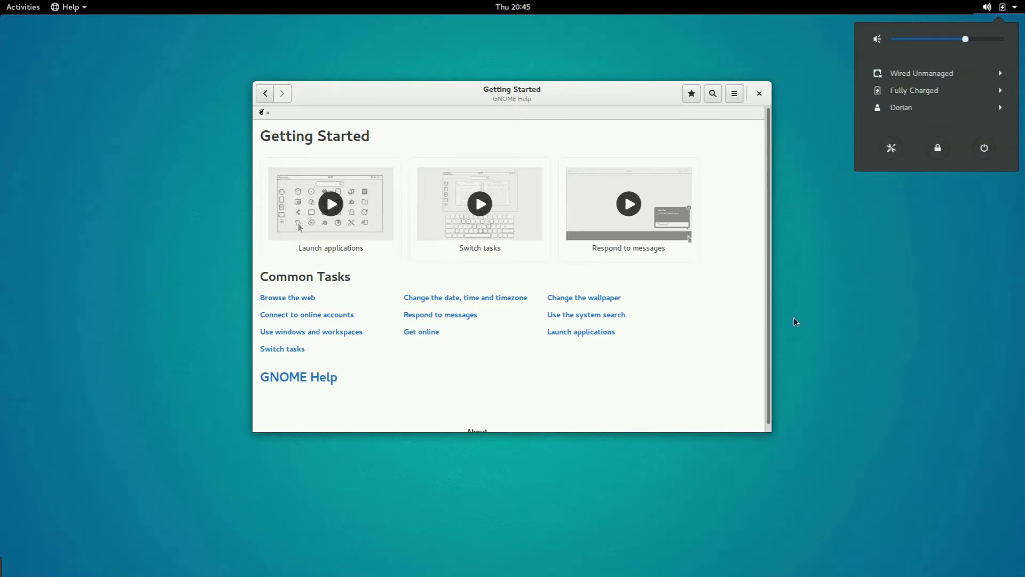
click(518, 95)
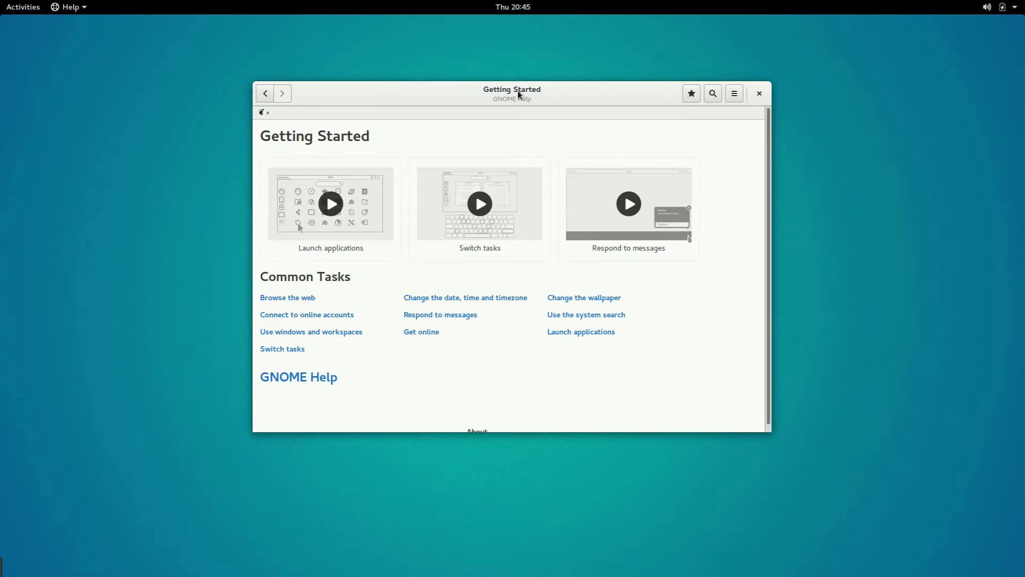
drag(517, 92, 511, 95)
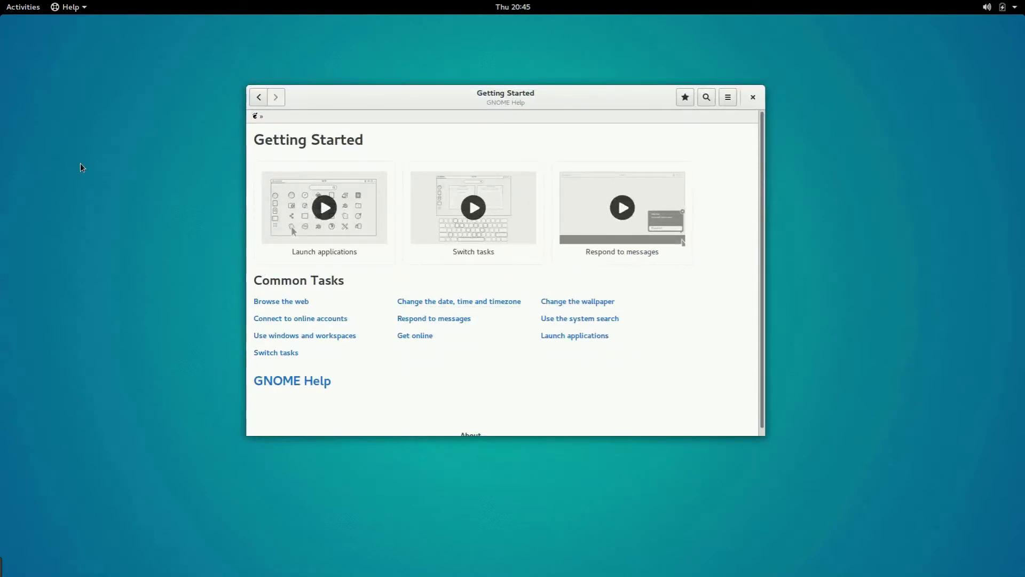
mouse_move(526, 94)
mouse_down()
mouse_move(538, 209)
mouse_move(514, 78)
mouse_move(529, 88)
mouse_move(544, 229)
mouse_move(540, 109)
mouse_up()
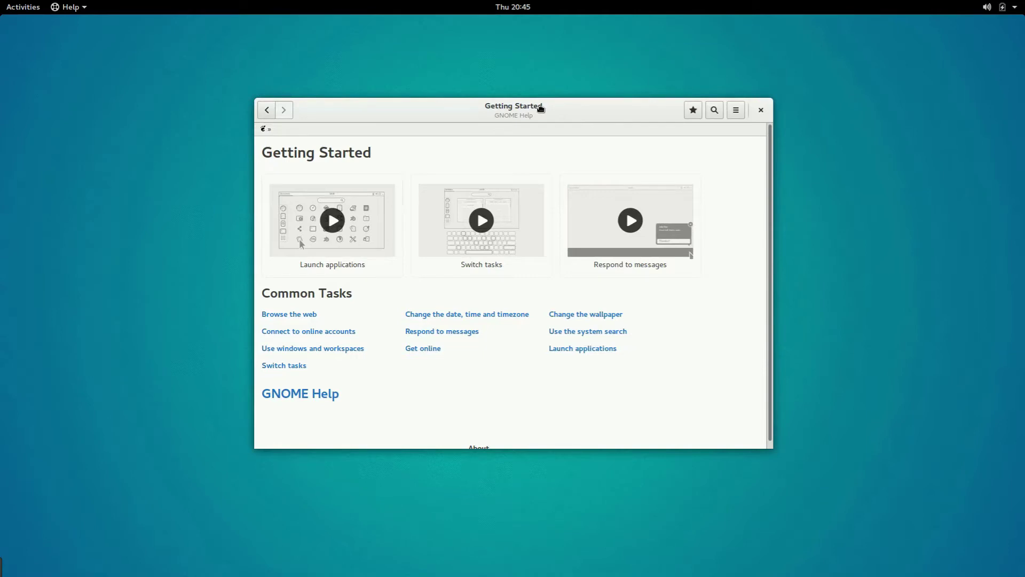
drag(541, 109, 541, 109)
scroll(420, 264, down, 1)
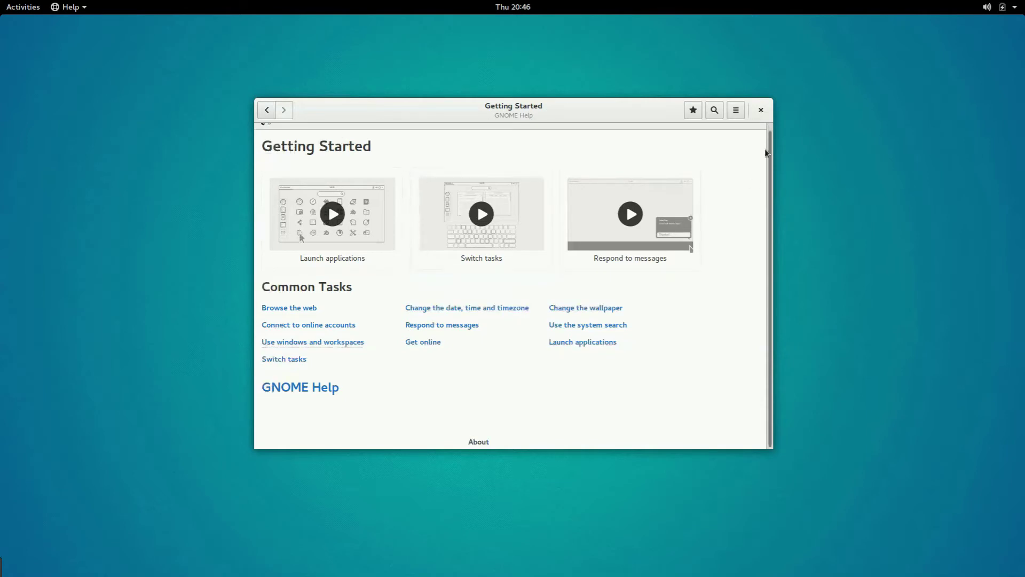
Close the GNOME Help window and raise the sound volume from the system menu.
click(760, 111)
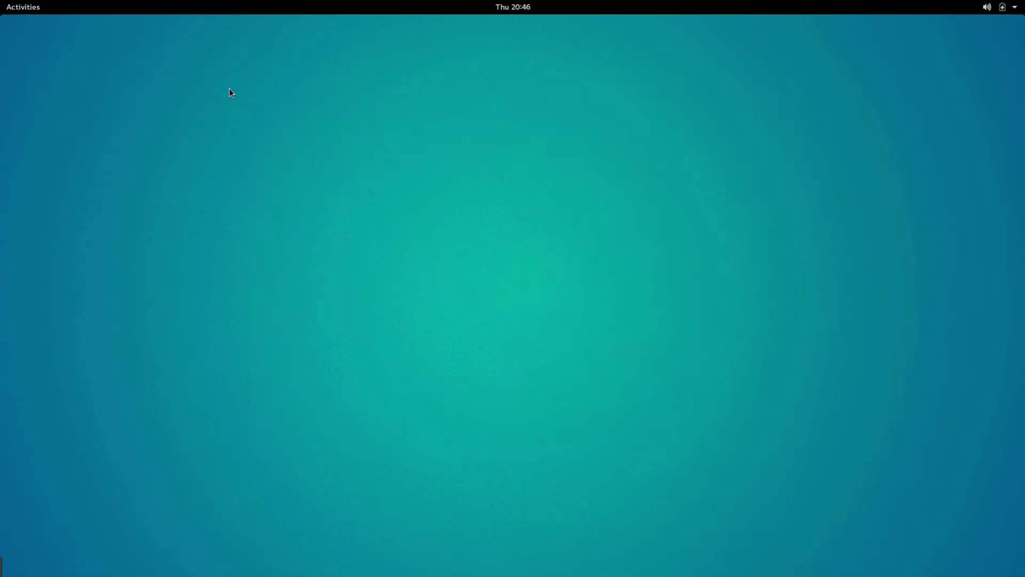
click(512, 7)
click(761, 378)
click(1001, 6)
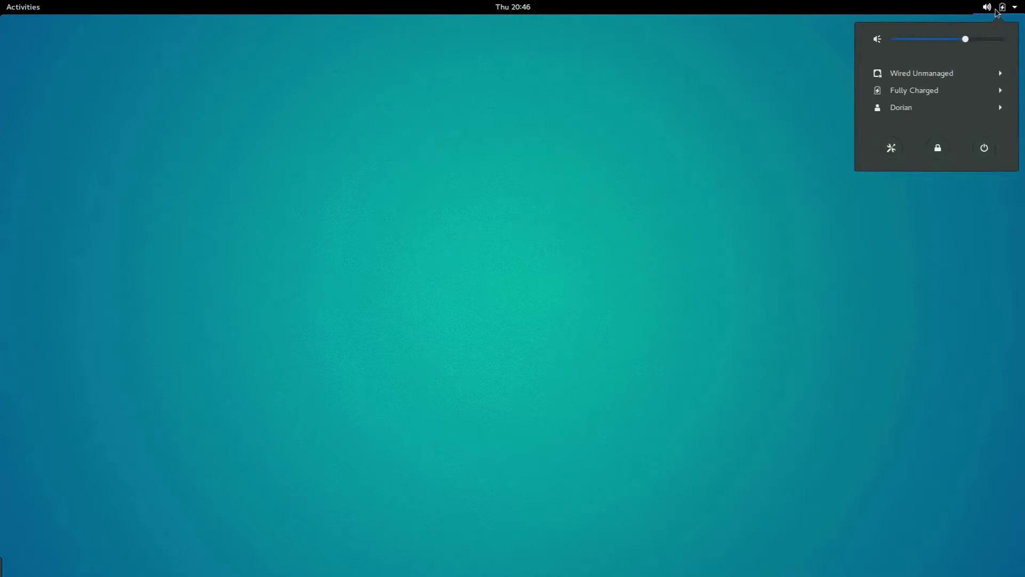
click(982, 39)
Bring up the Power Off dialog and cancel it, then open All Settings.
click(915, 90)
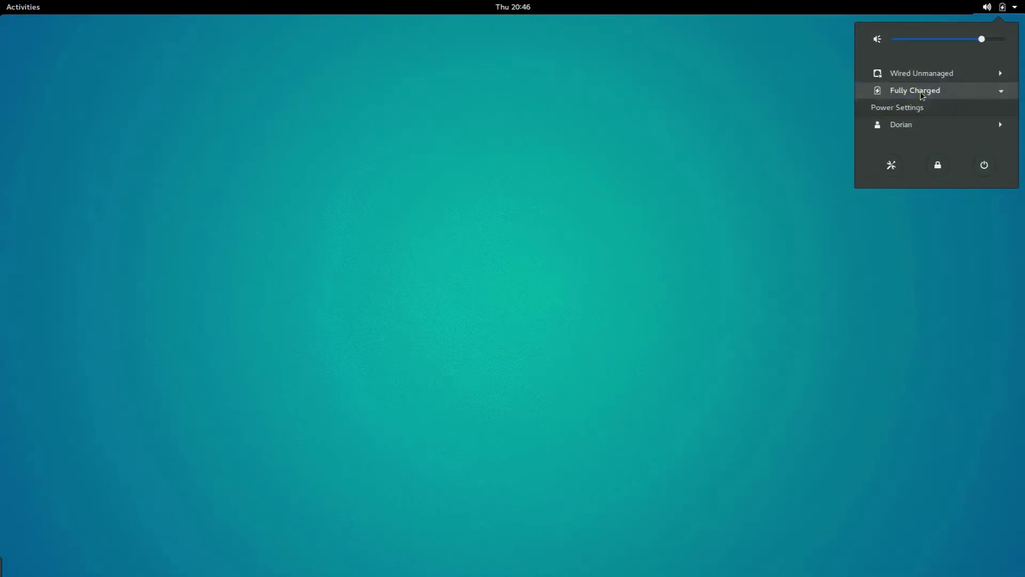
click(910, 123)
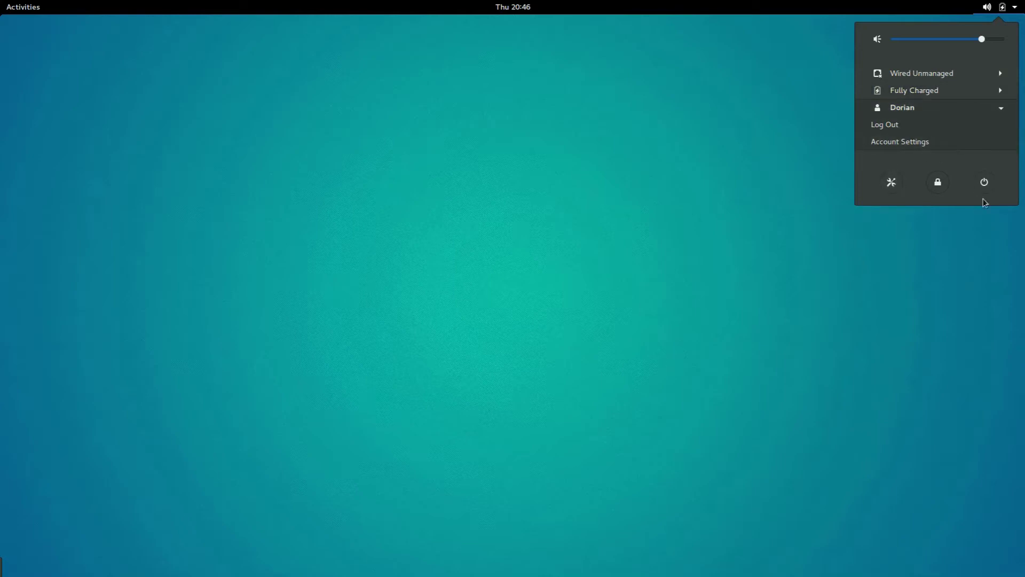
click(985, 183)
click(443, 329)
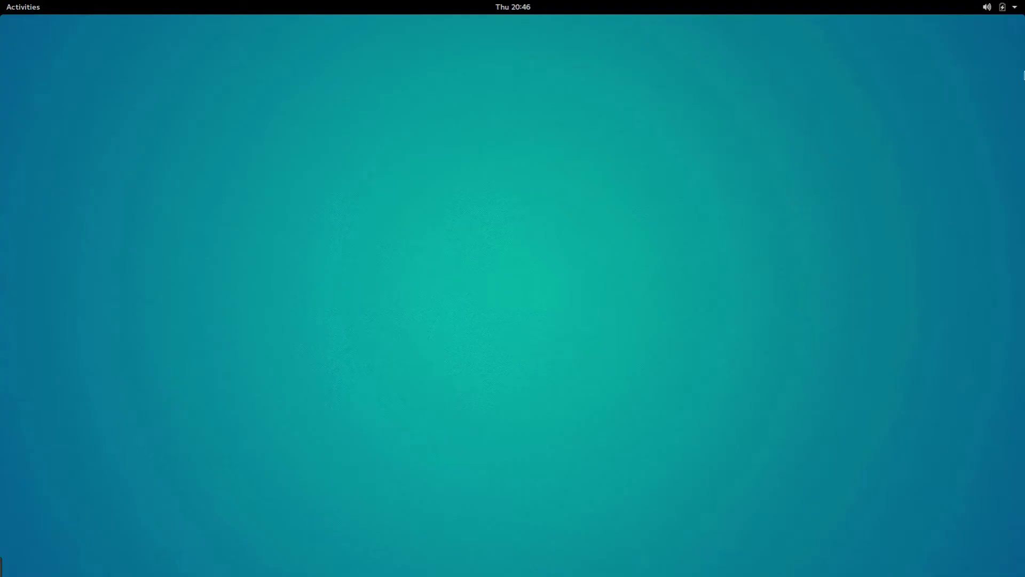
click(1002, 7)
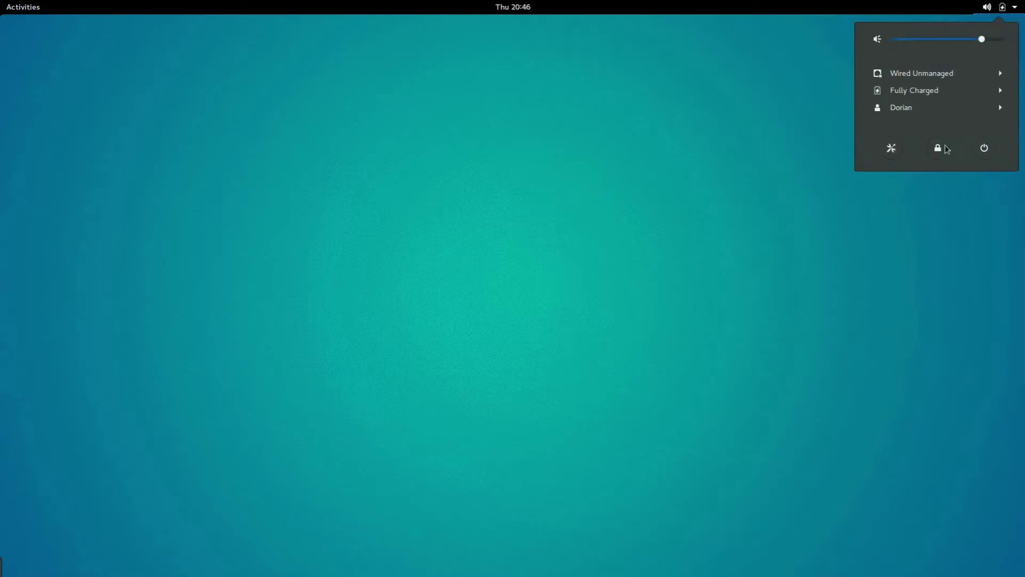
click(891, 148)
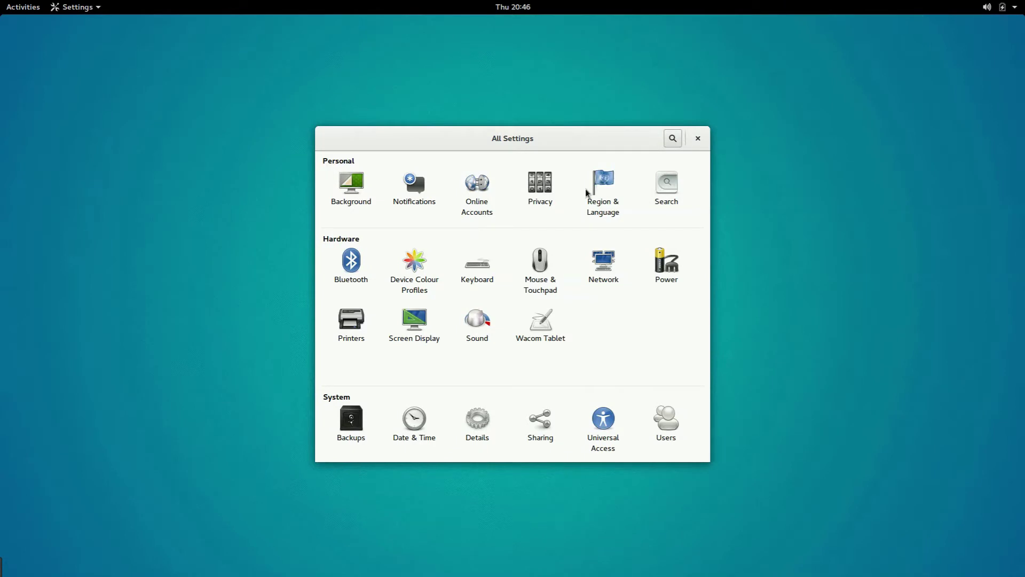
click(352, 334)
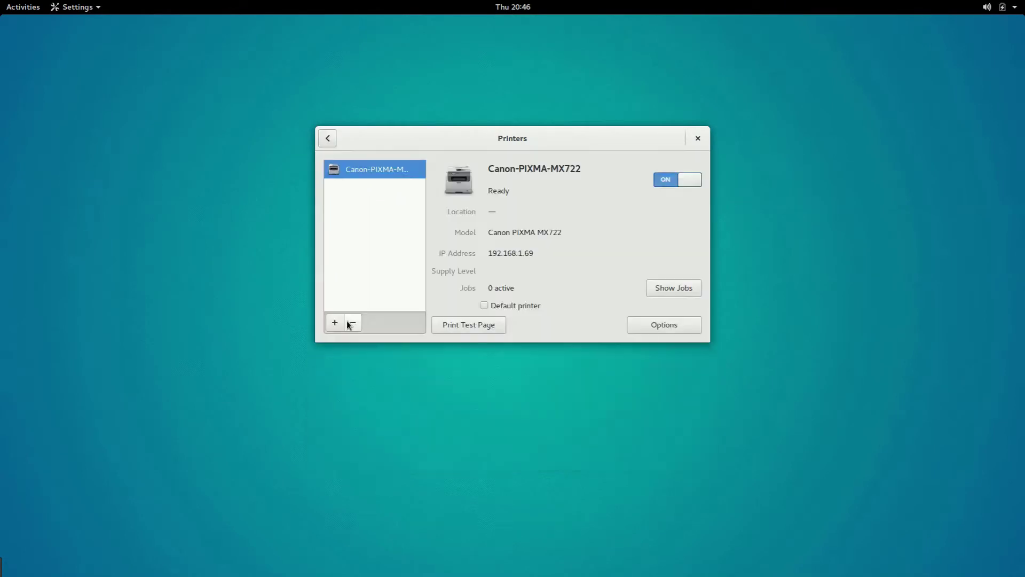
click(327, 138)
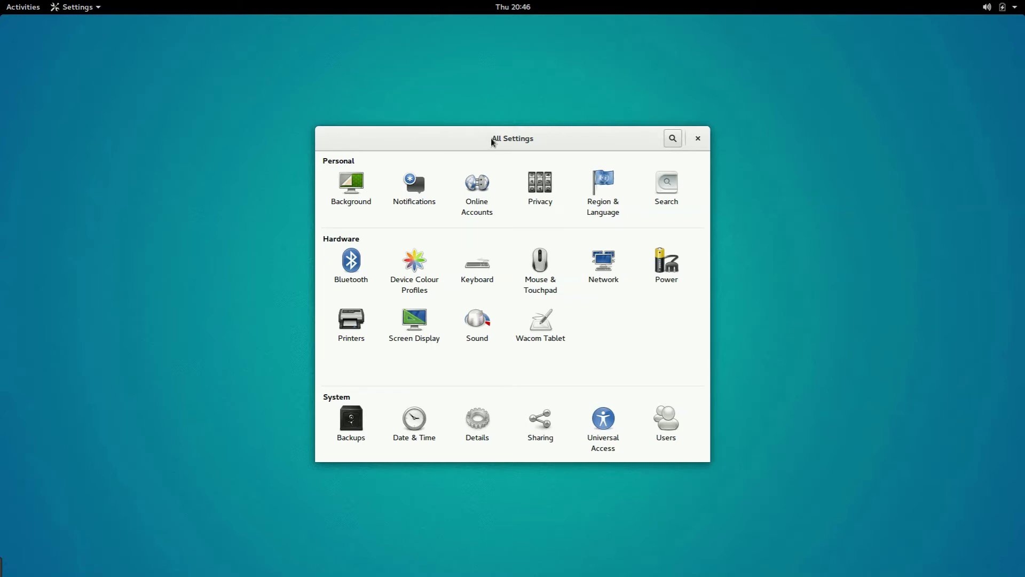
drag(549, 135, 545, 78)
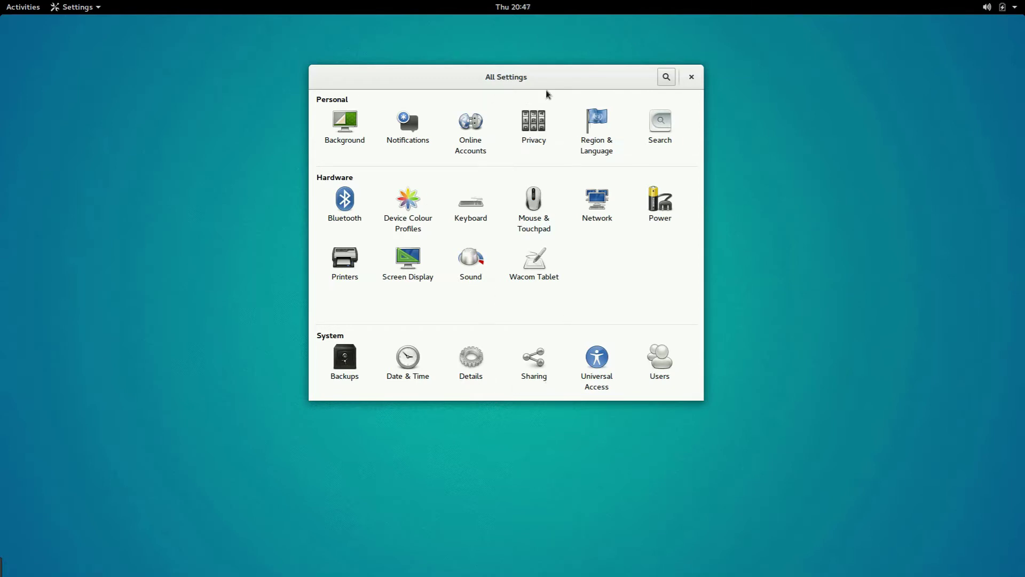
drag(544, 74, 527, 174)
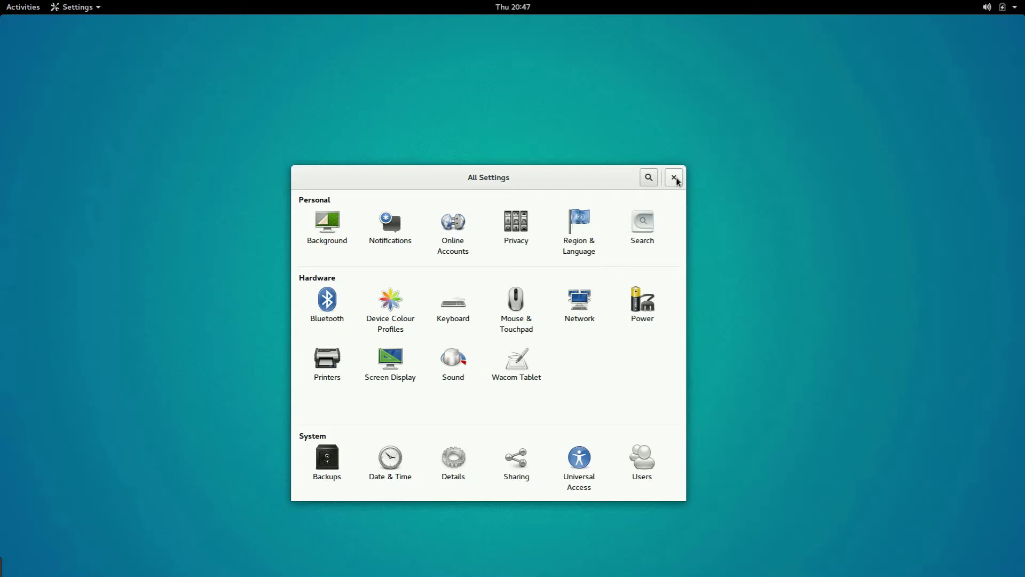
drag(467, 180, 492, 106)
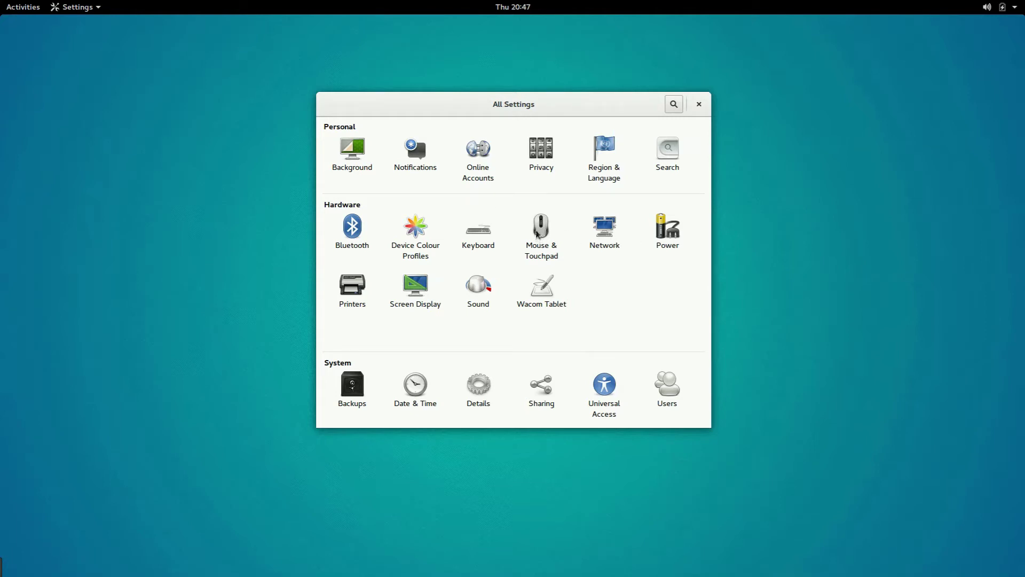
Open the Details panel showing Ubuntu 16.04 LTS with 3.9 GiB memory and 16.8 GB disk.
click(560, 231)
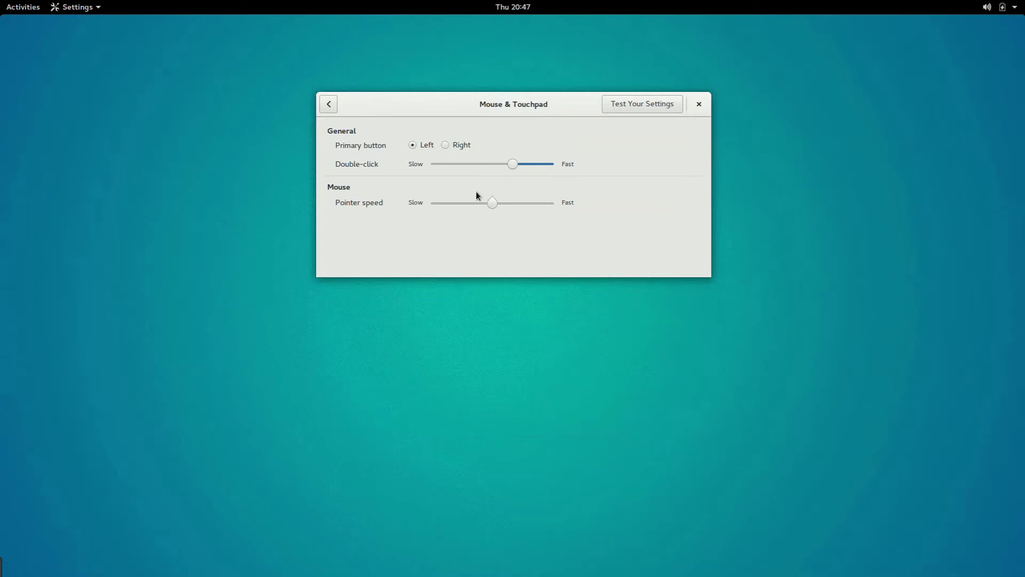
click(332, 106)
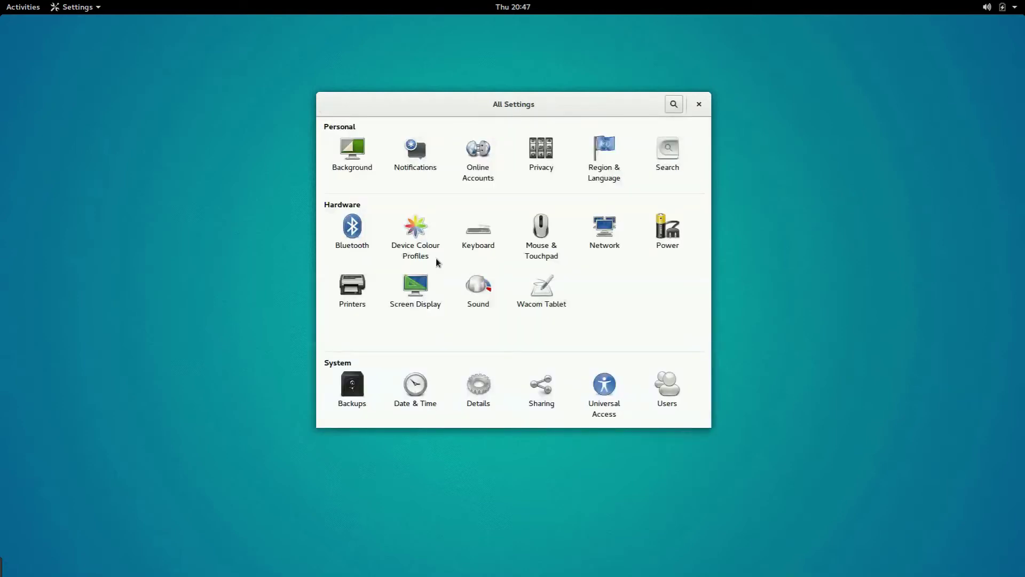
click(481, 400)
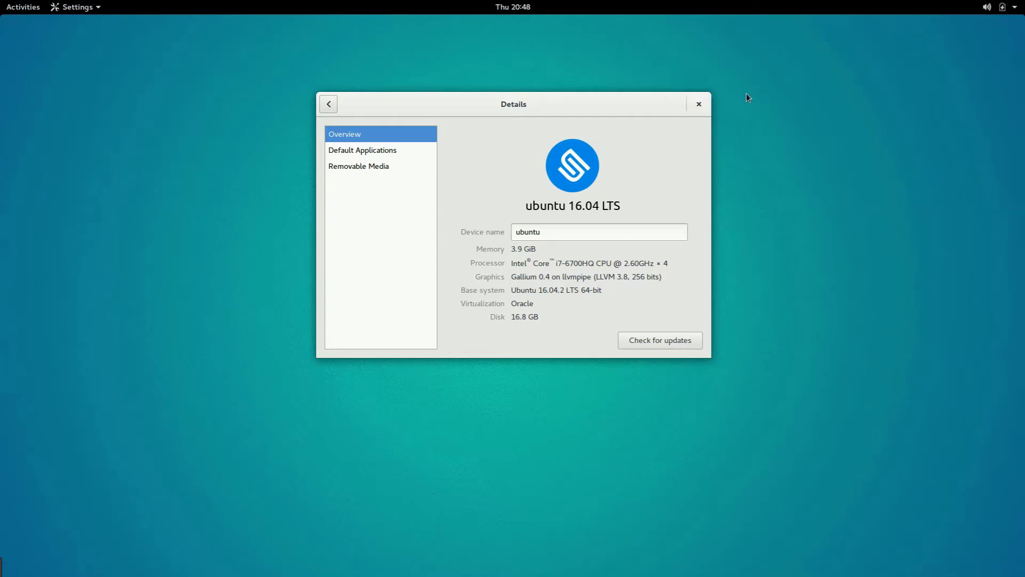
Close Settings, then in a new terminal run 'sudo apt install ubuntu-gnome-desktop' and abort it.
click(699, 104)
click(12, 3)
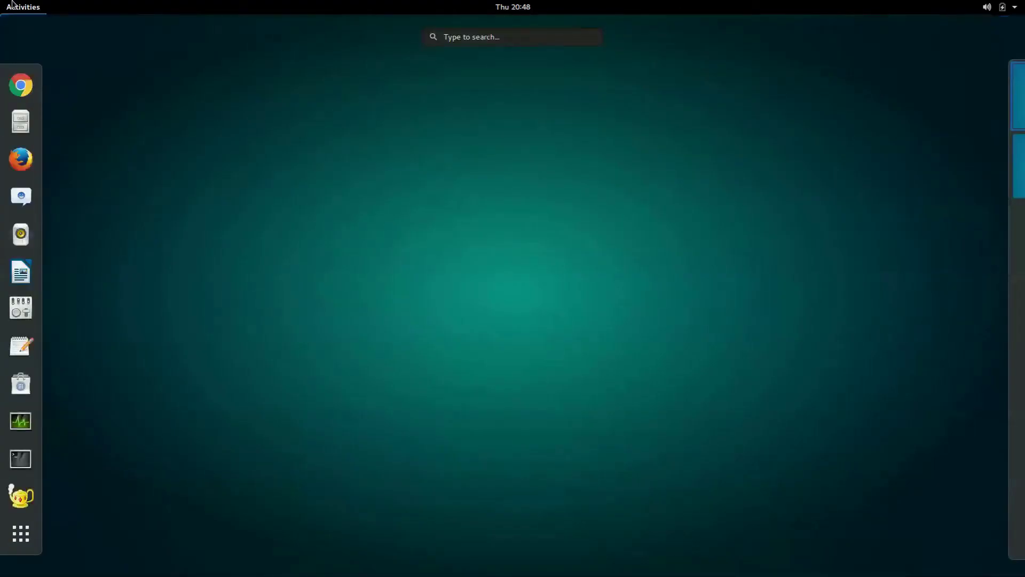
click(20, 458)
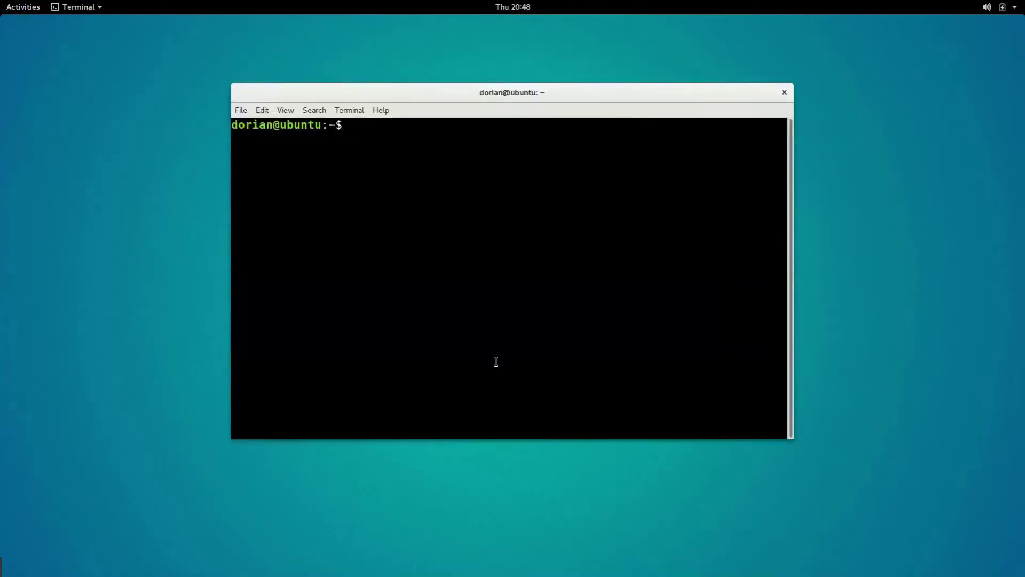
text(sudo apt install )
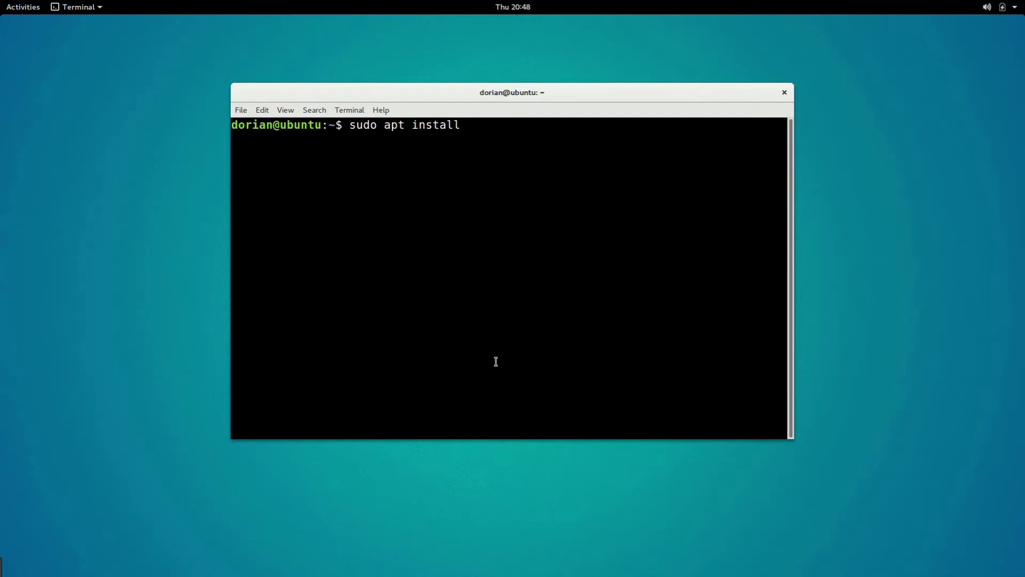
text(ubunu-)
key(BackSpace)
key(BackSpace)
key(BackSpace)
key(BackSpace)
text(untu-gnome-)
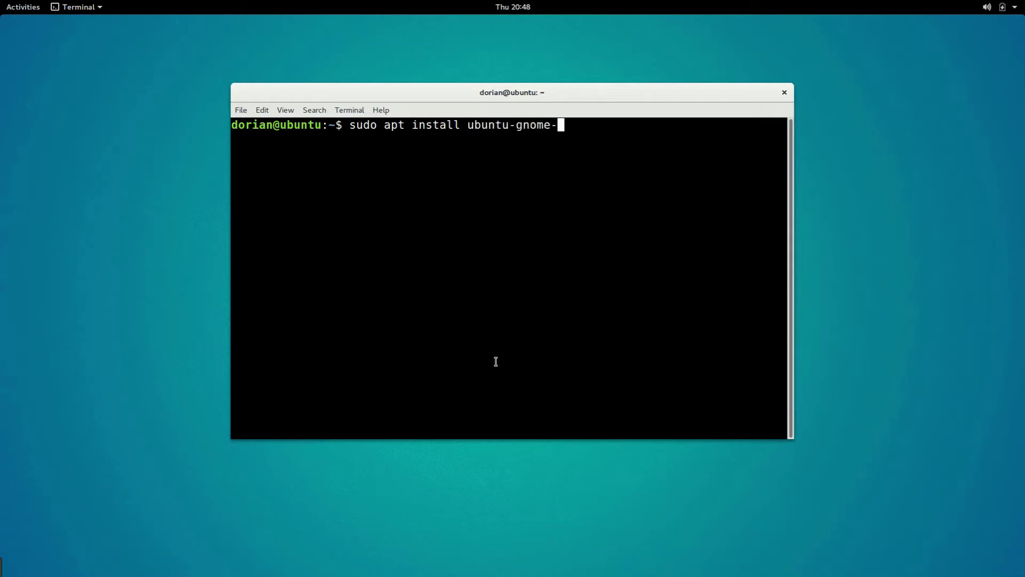
text(sh)
text(e)
key(BackSpace)
key(BackSpace)
key(BackSpace)
text(des)
key(Tab)
key(Return)
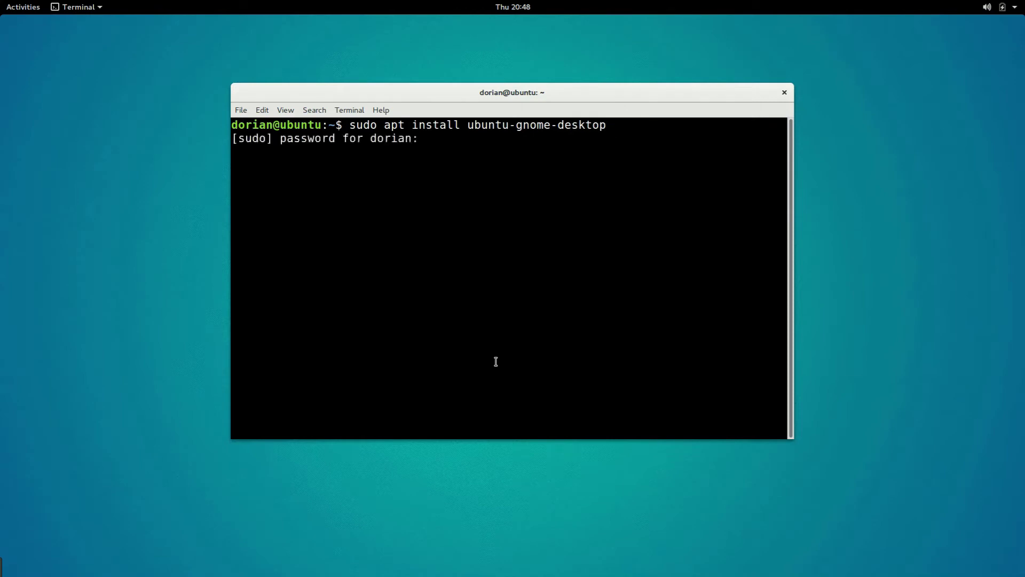
key(ctrl+c)
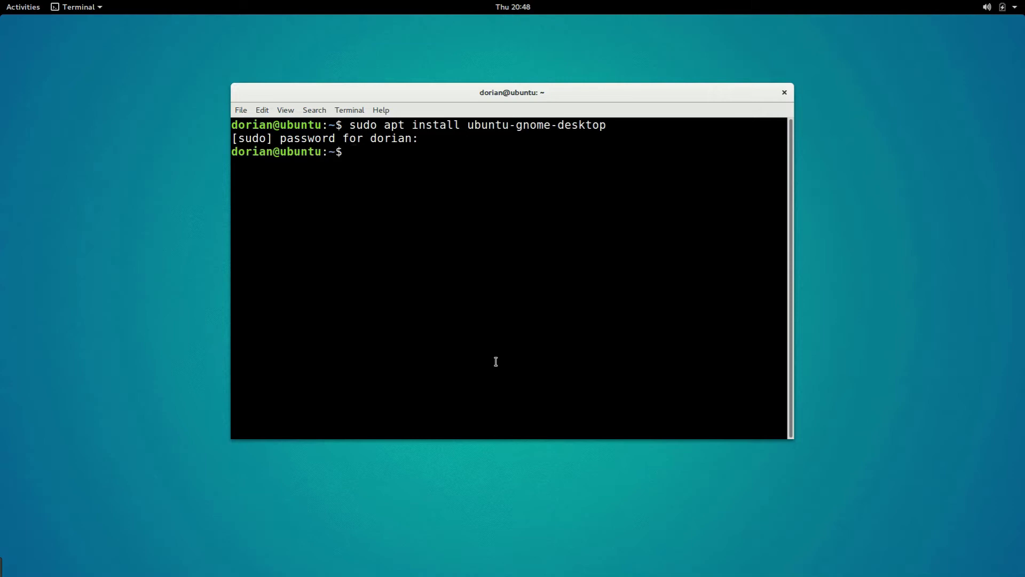
Browse the system menu, terminal app menu and application grid, then return to the terminal.
click(1015, 4)
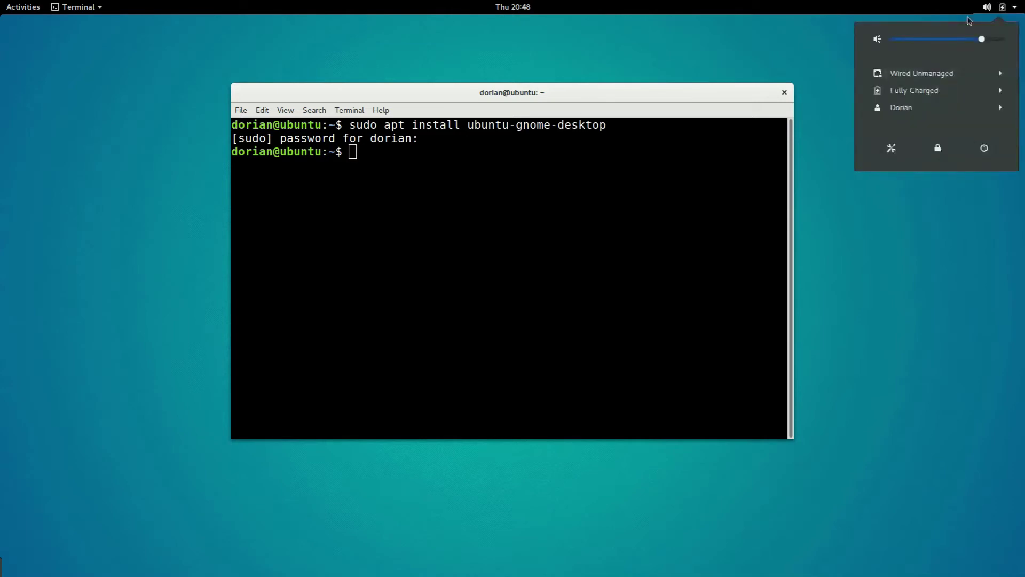
click(86, 7)
click(33, 7)
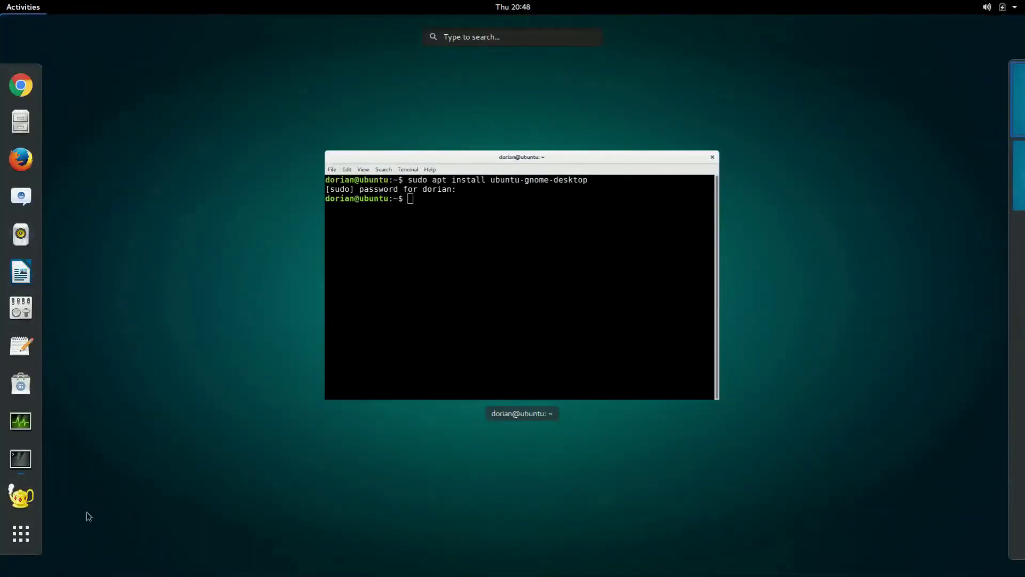
click(21, 533)
scroll(558, 321, down, 1)
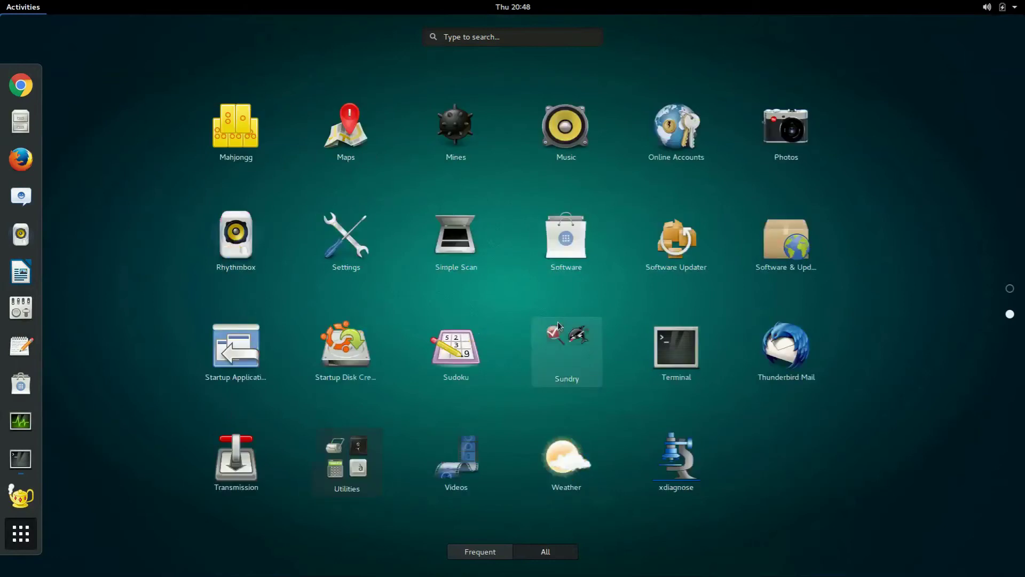
scroll(558, 322, up, 1)
key(Escape)
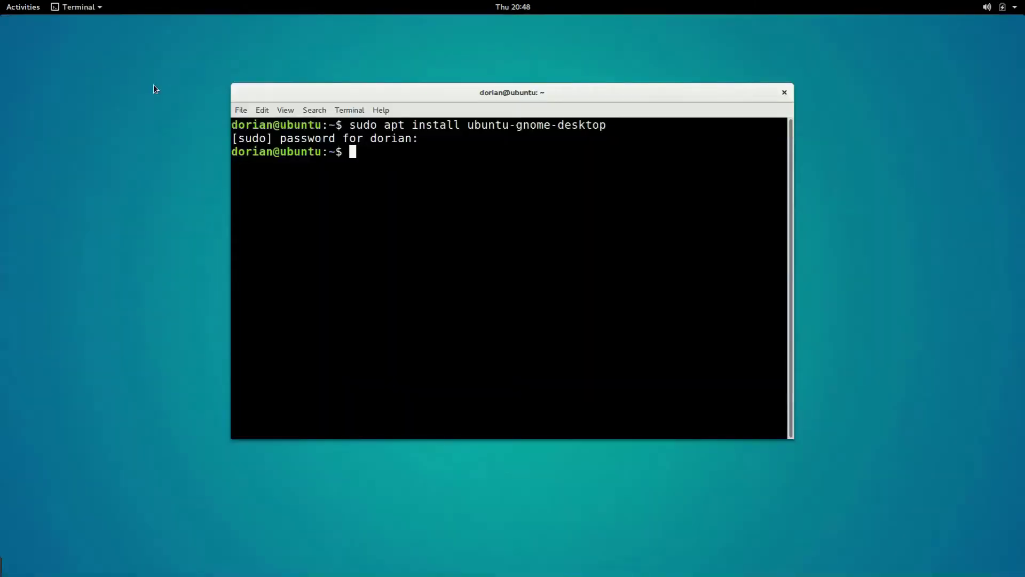
Edit the recalled install command so it targets the gnome-shell package.
key(Up)
key(BackSpace)
key(BackSpace)
key(BackSpace)
key(BackSpace)
key(BackSpace)
key(BackSpace)
key(BackSpace)
key(BackSpace)
key(BackSpace)
key(BackSpace)
key(BackSpace)
key(BackSpace)
key(BackSpace)
key(BackSpace)
key(BackSpace)
key(BackSpace)
key(BackSpace)
key(BackSpace)
key(BackSpace)
key(BackSpace)
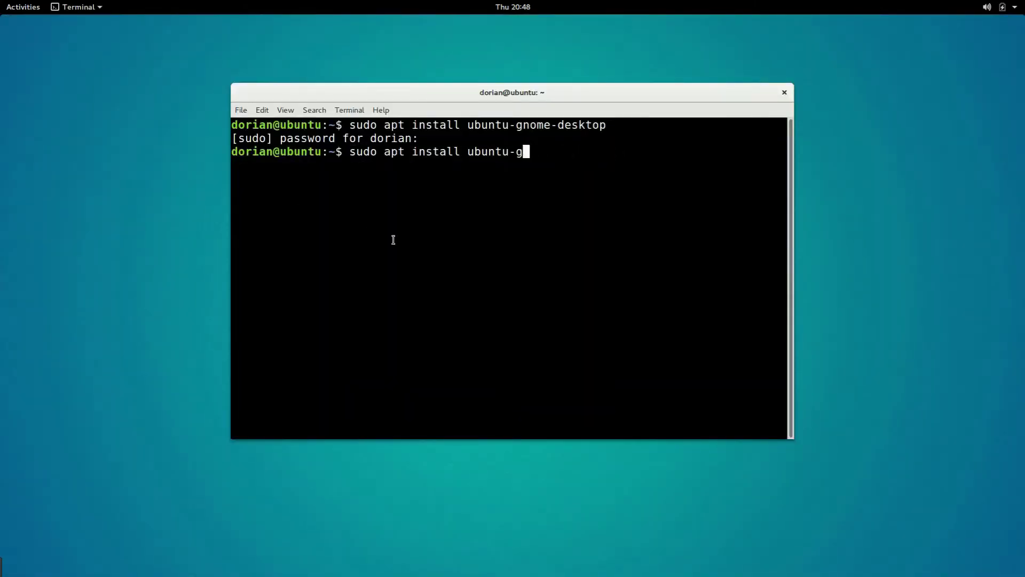
text(gnome-sj)
key(BackSpace)
text(h)
key(Tab)
key(Tab)
text(ell)
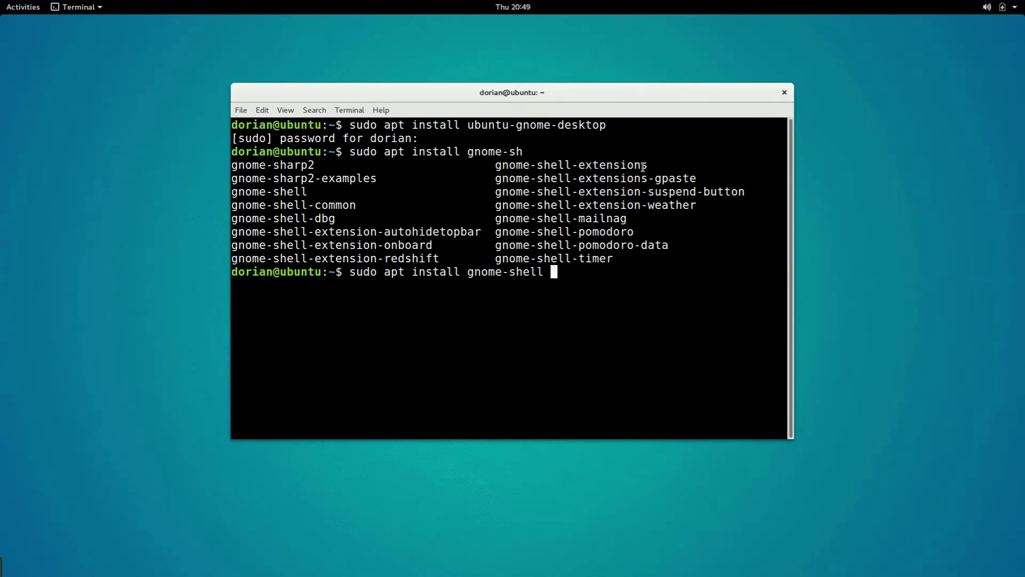
click(1004, 6)
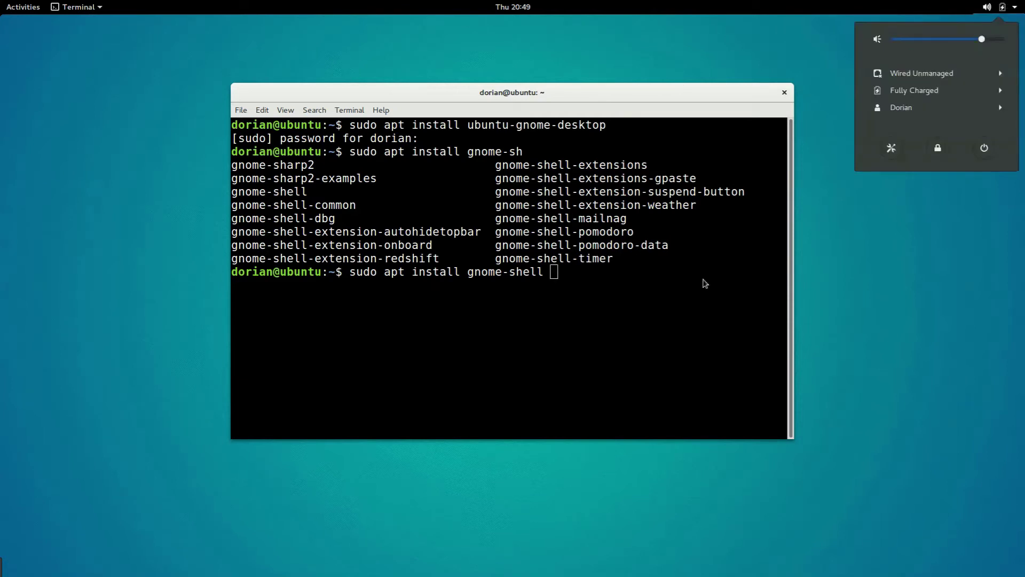
click(931, 399)
Close the terminal, lock the screen, and unlock it with the account password.
click(785, 93)
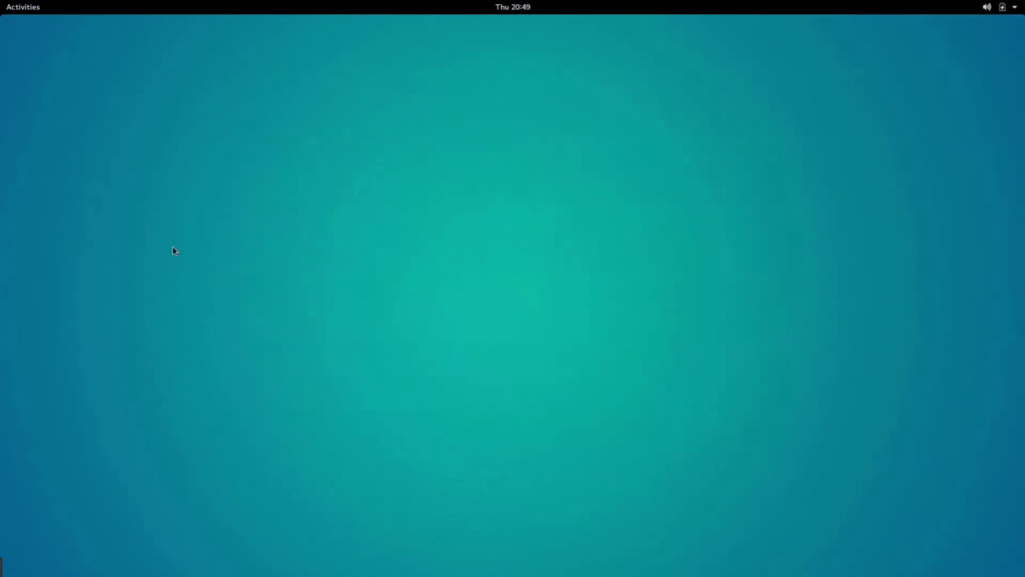
click(1004, 6)
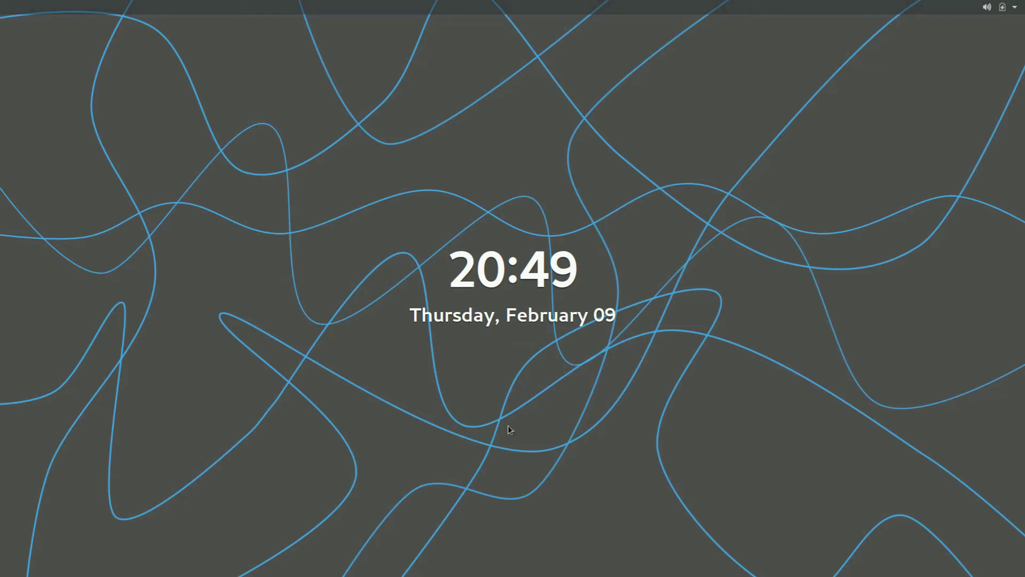
drag(510, 460, 522, 4)
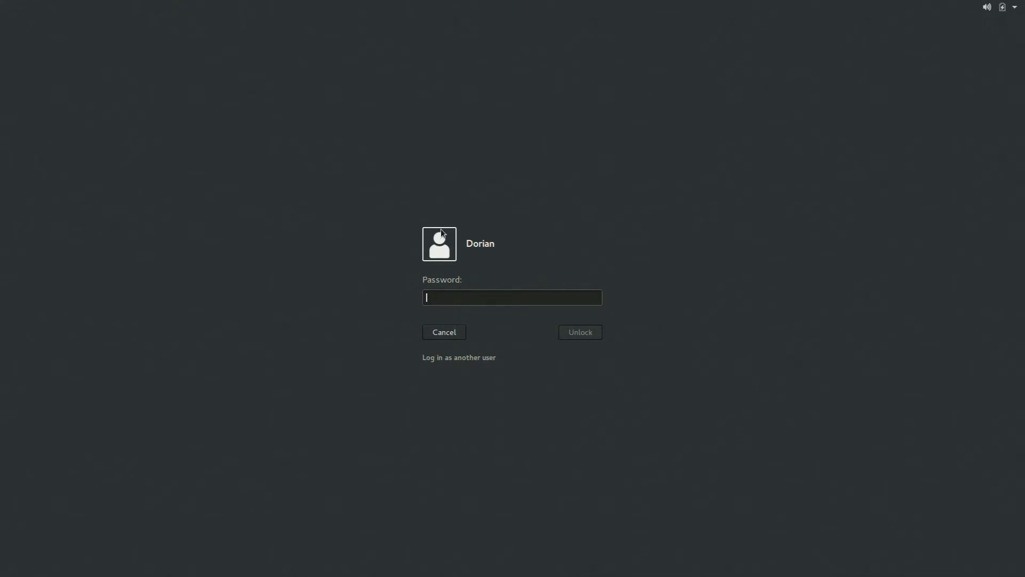
text(********)
key(Return)
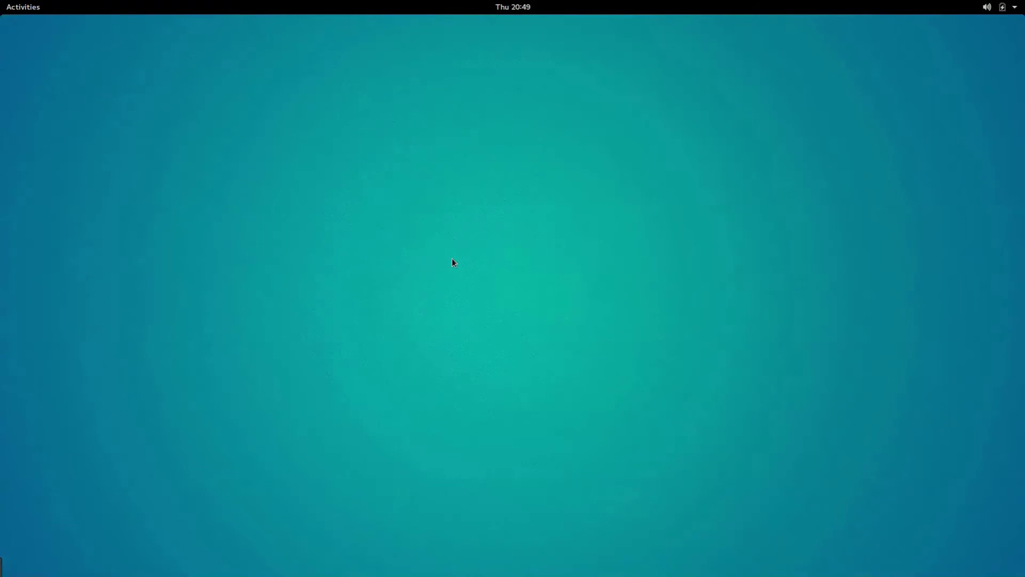
Log out of the session from the user menu and confirm.
click(1018, 5)
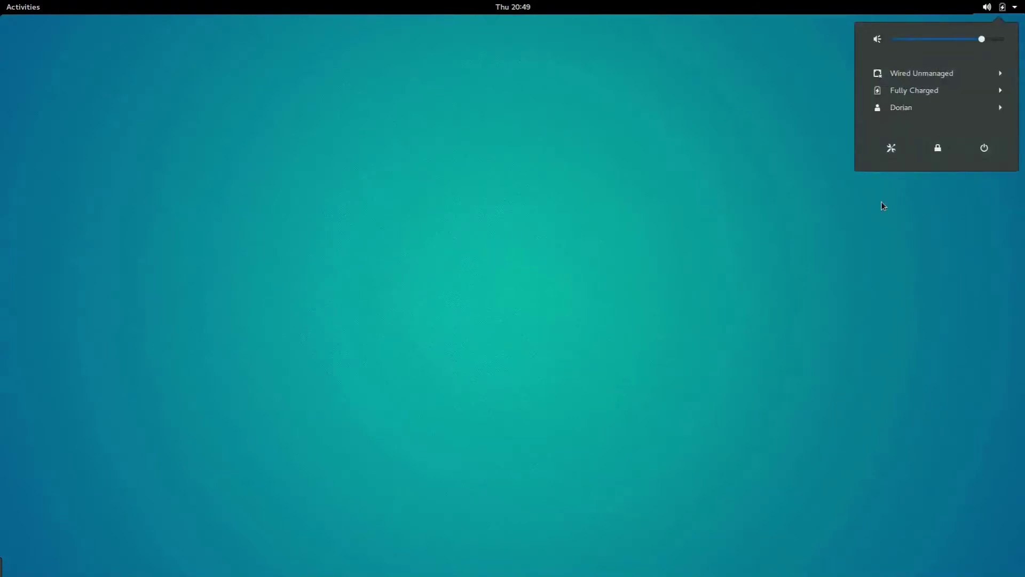
click(924, 108)
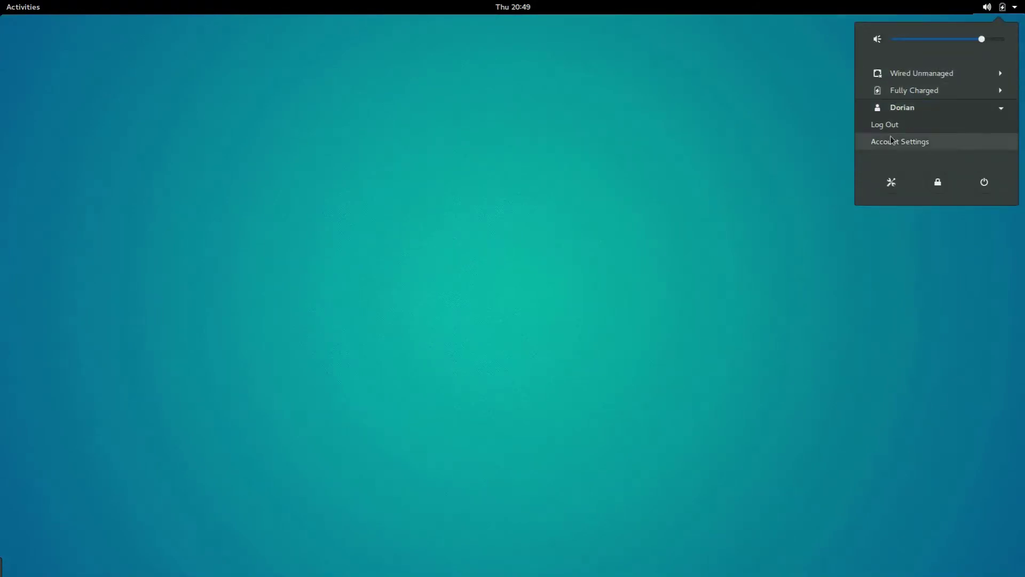
click(884, 124)
click(583, 327)
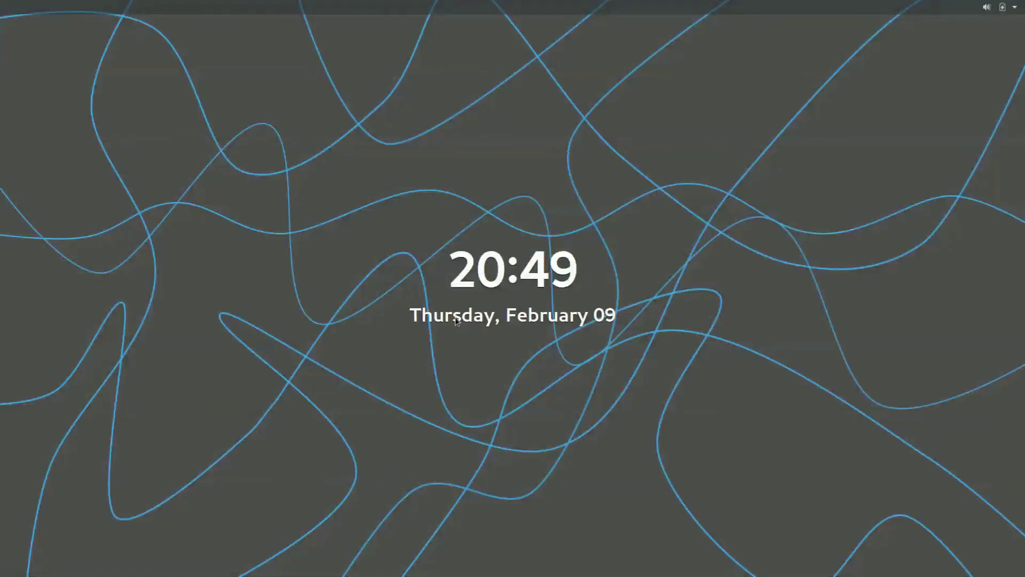
Select the user at the login screen and keep GNOME as the session type.
click(455, 317)
click(501, 281)
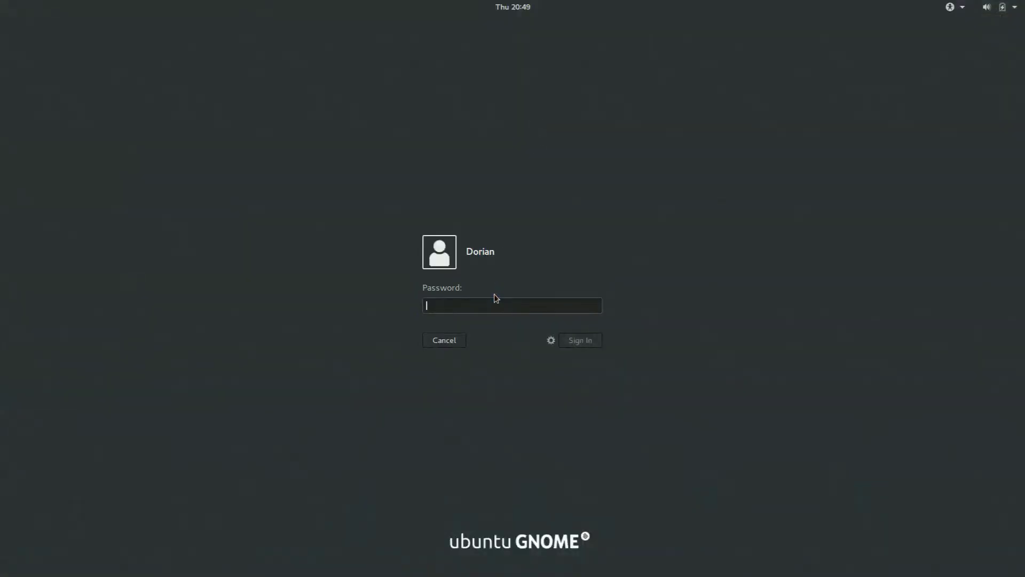
click(551, 341)
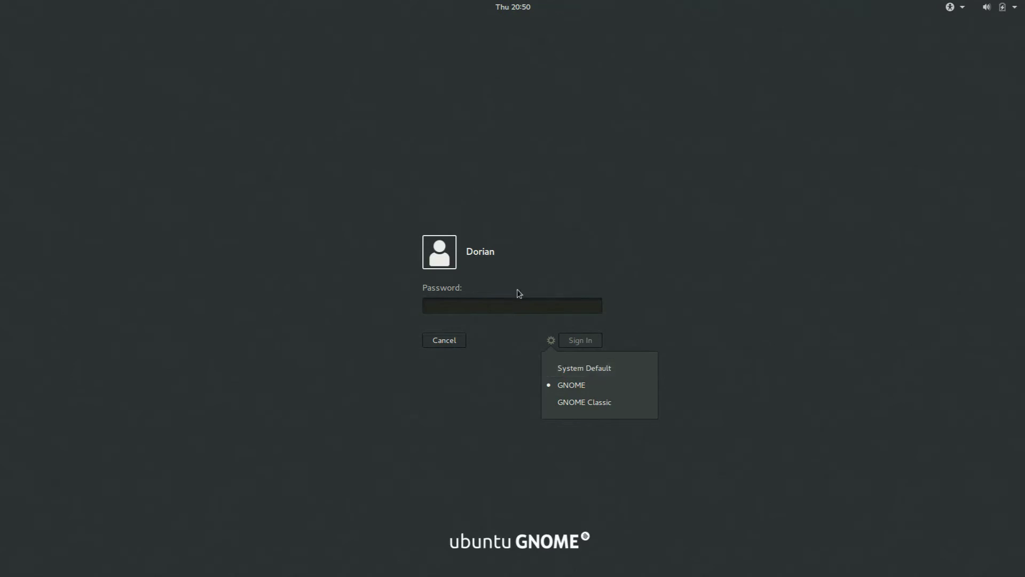
click(512, 305)
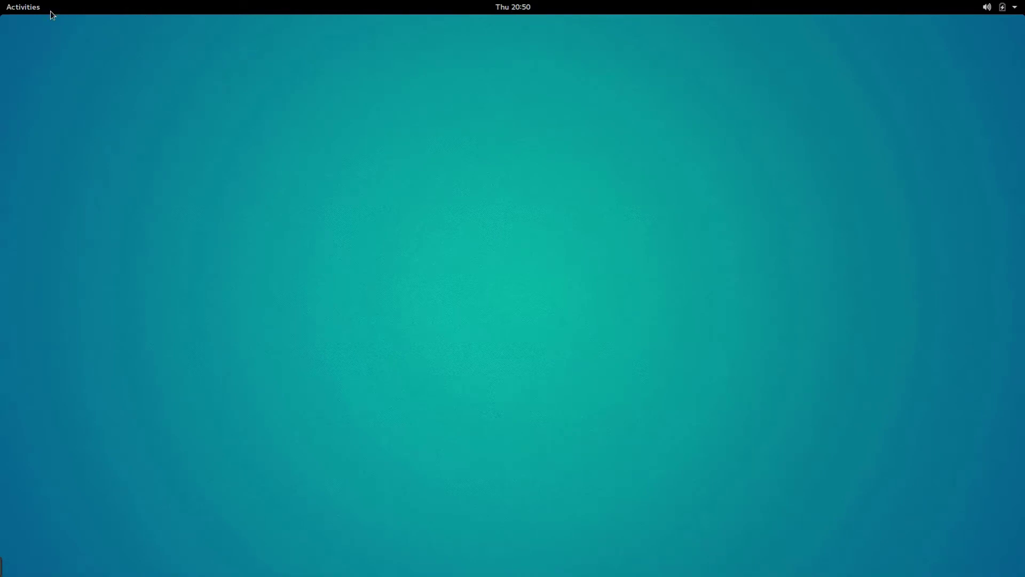
Open and close the calendar panel and the system status menu.
click(494, 7)
click(498, 268)
click(1002, 6)
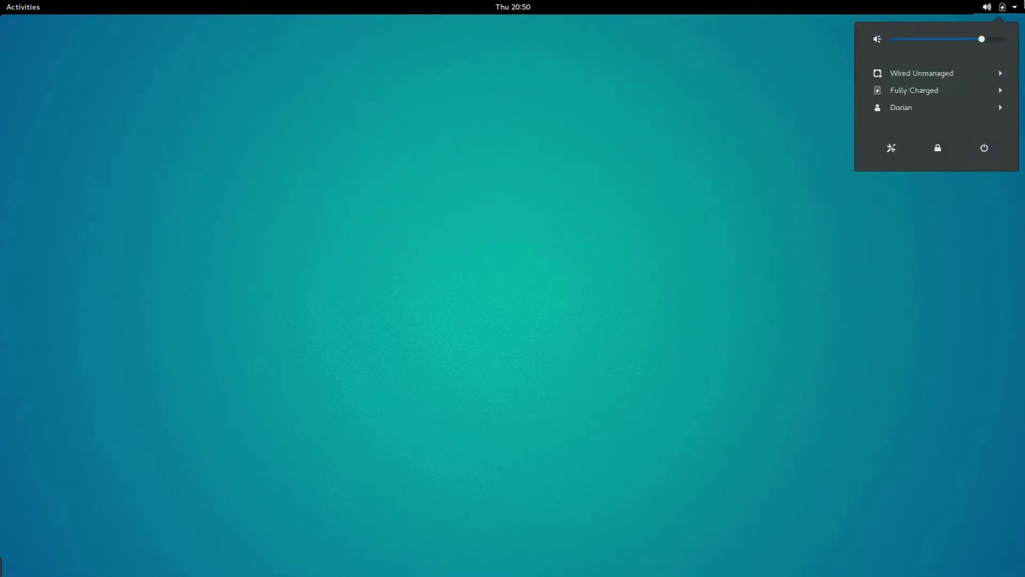
click(835, 258)
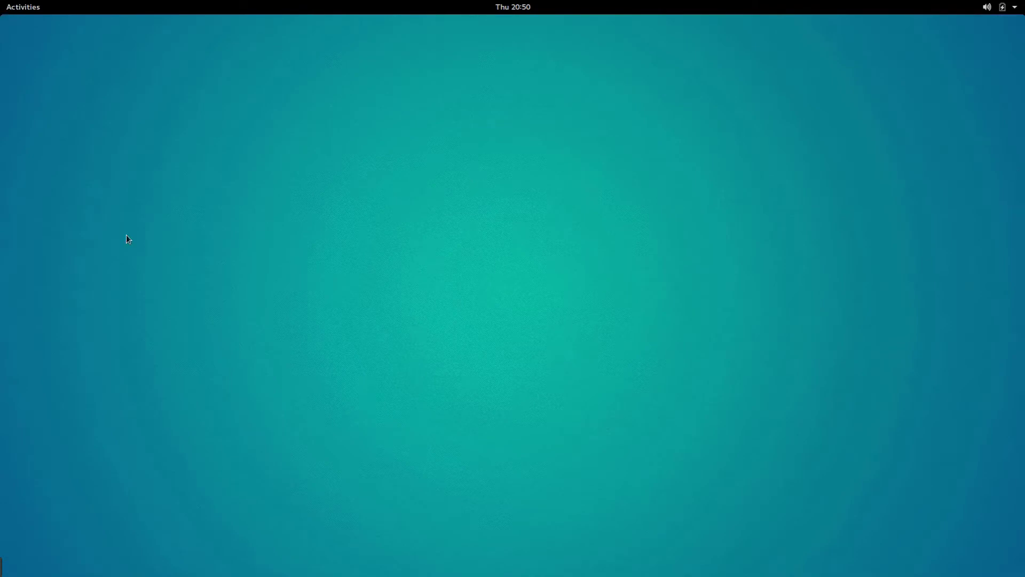
Launch Files and gedit, move the Files window, and view both in the overview.
click(24, 8)
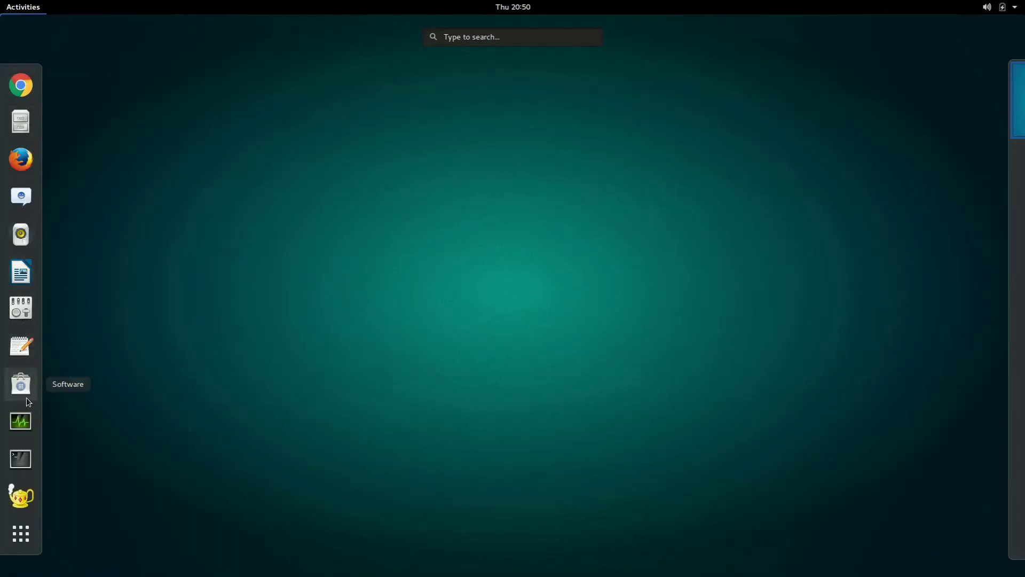
click(23, 127)
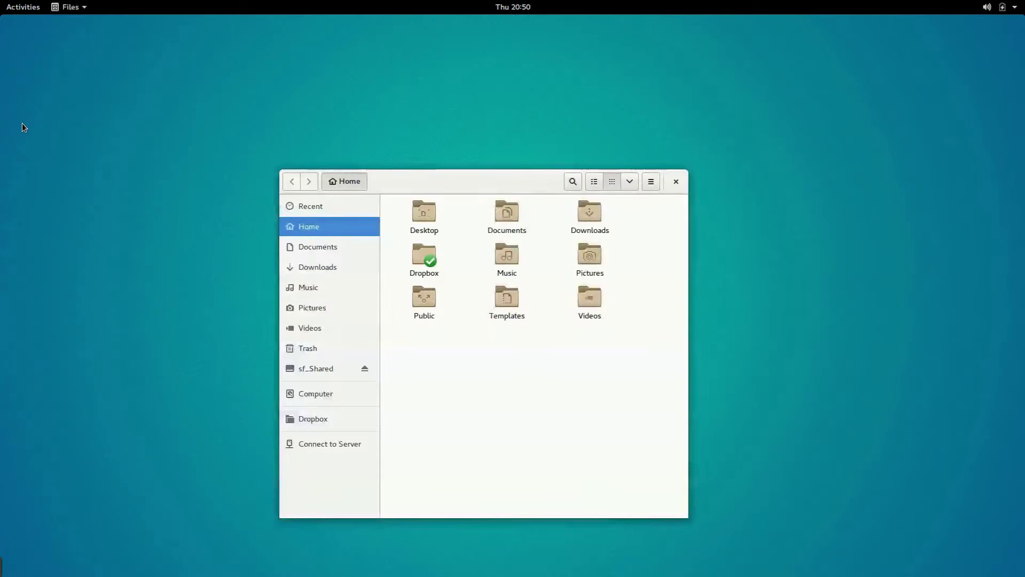
click(23, 8)
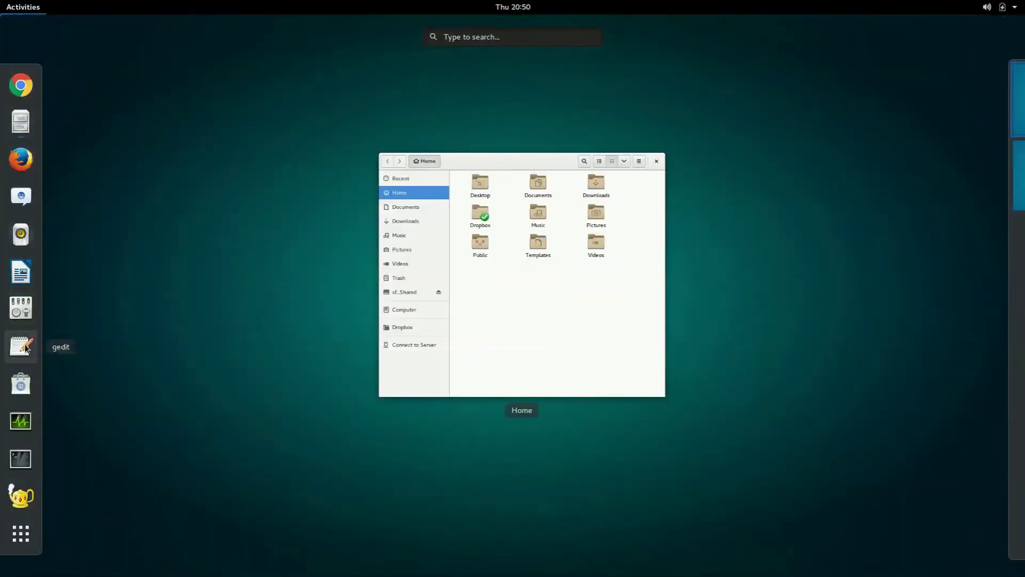
click(23, 350)
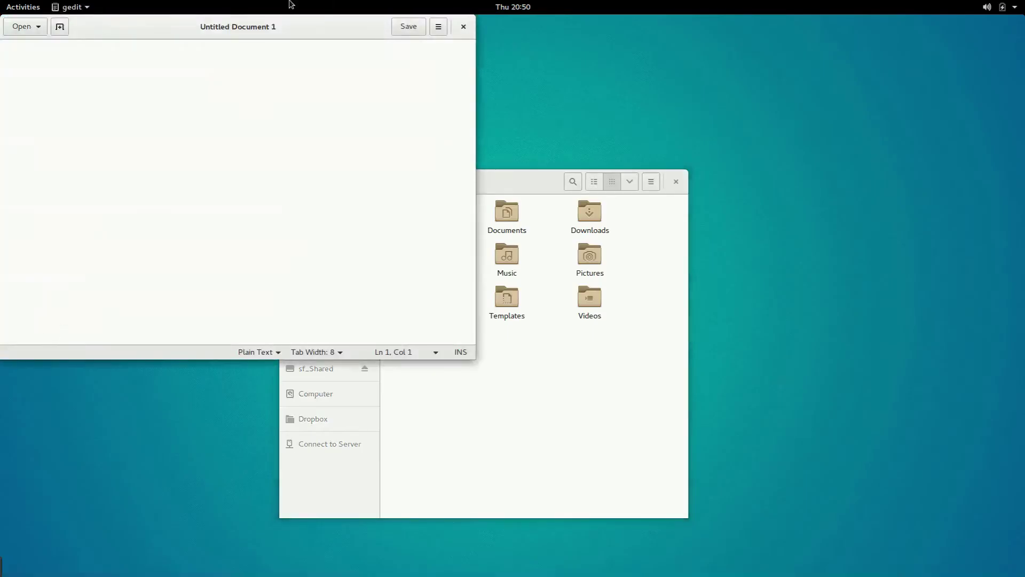
click(668, 303)
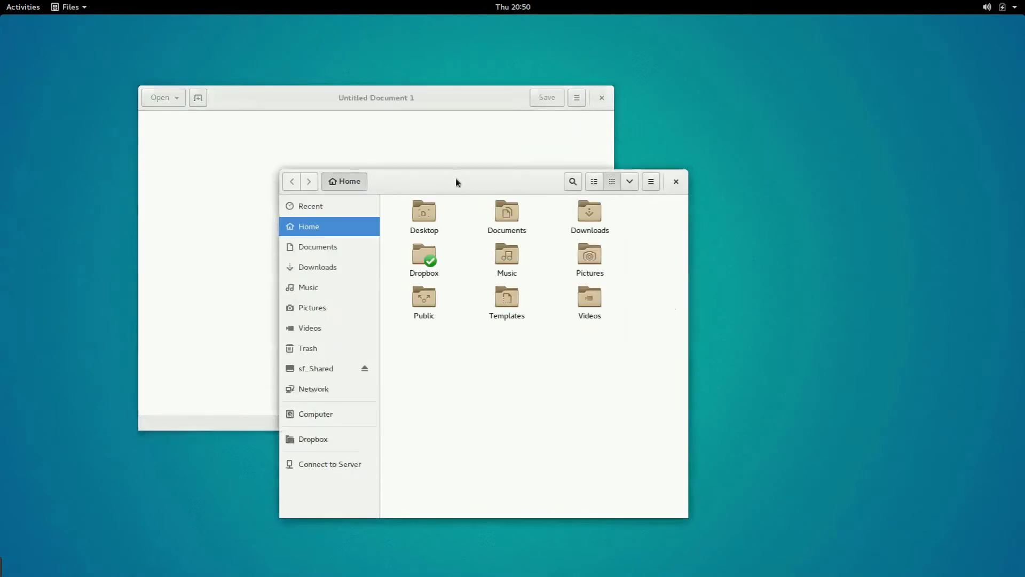
drag(456, 178, 524, 191)
click(26, 5)
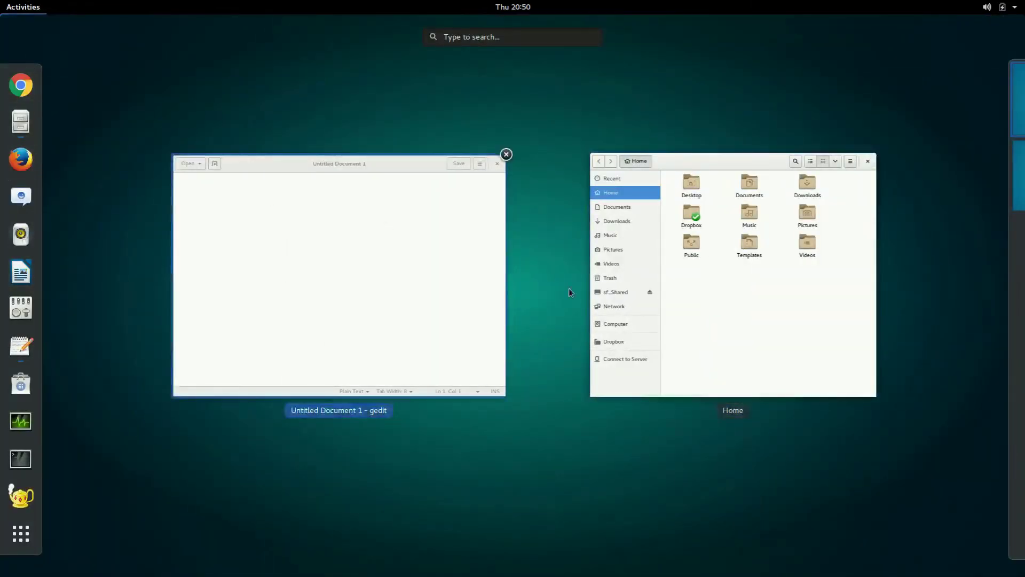
Launch Geany and drag its window to the second workspace.
mouse_move(1023, 185)
click(24, 499)
click(14, 3)
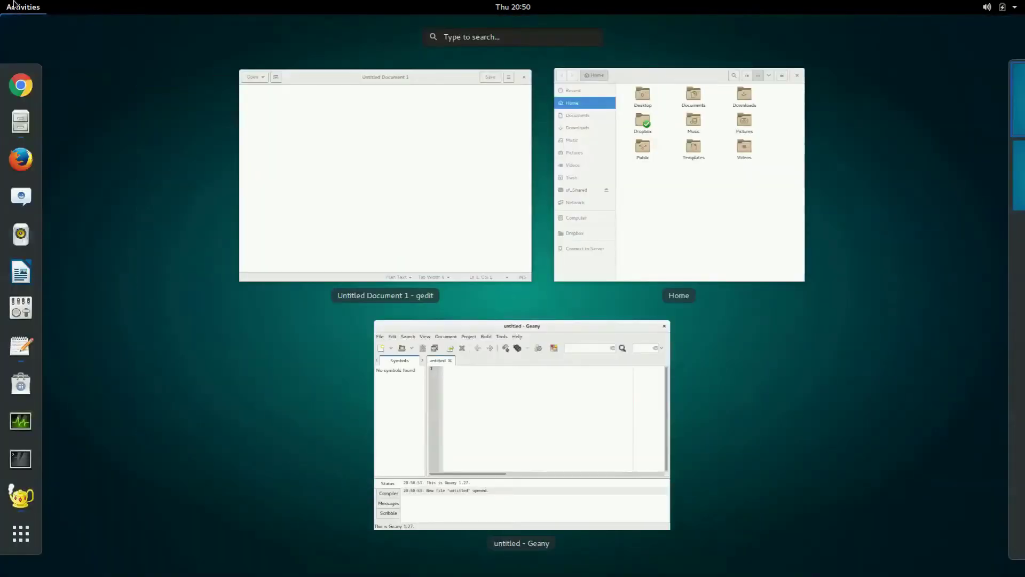
drag(471, 400, 950, 177)
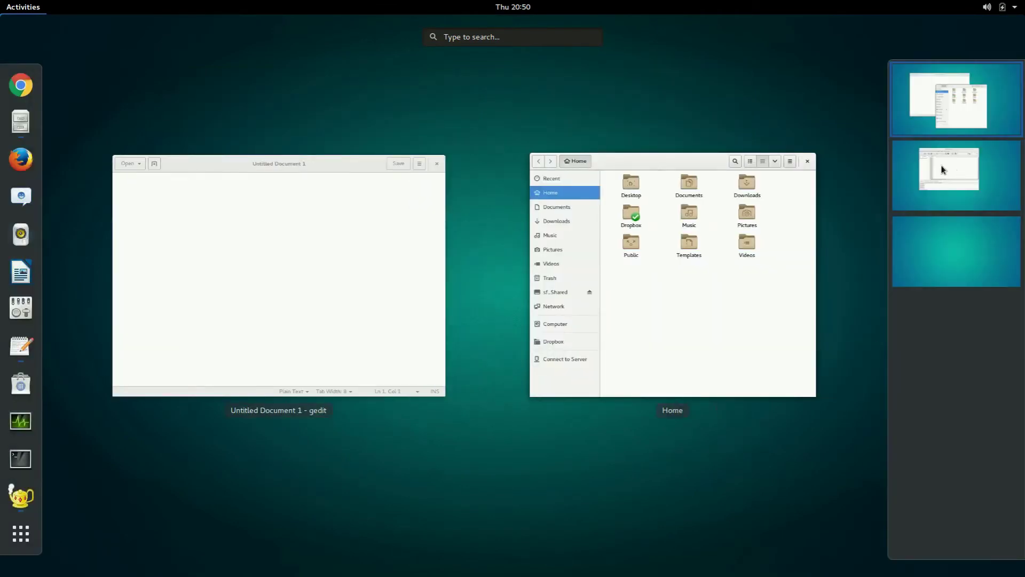
Switch between workspaces and drag Geany back to the first workspace.
click(956, 186)
click(947, 128)
click(964, 191)
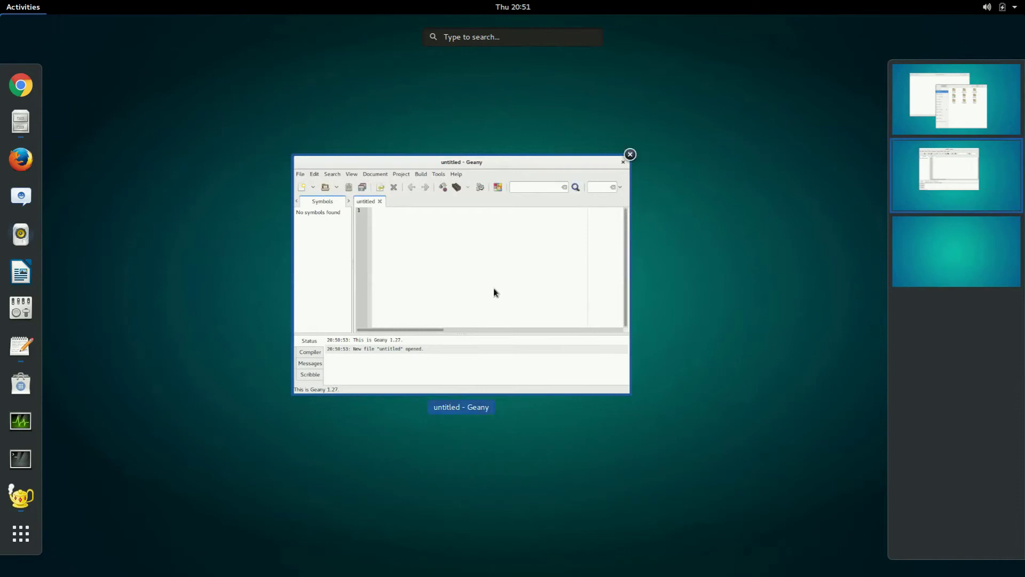
drag(357, 235, 943, 103)
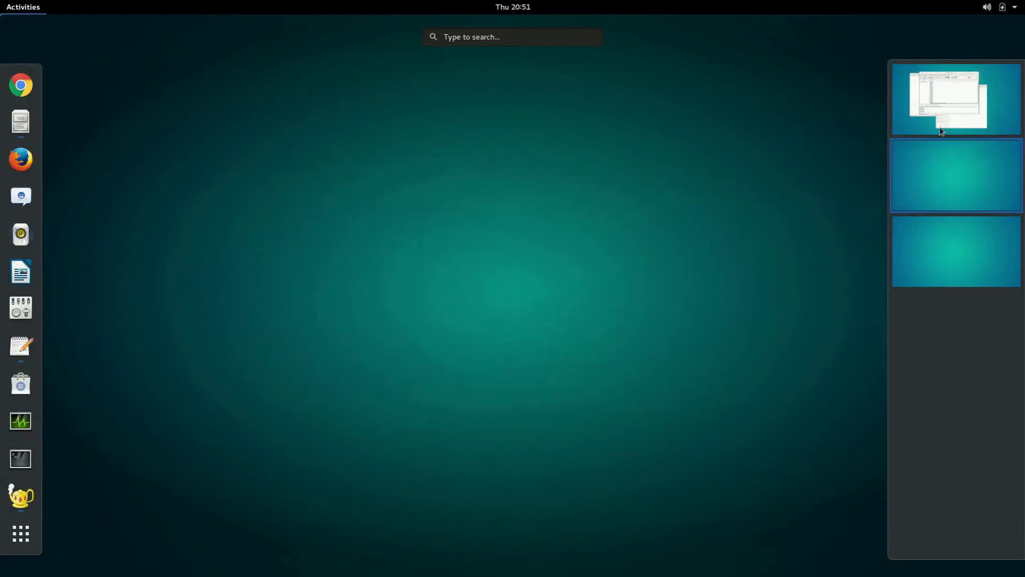
click(1003, 122)
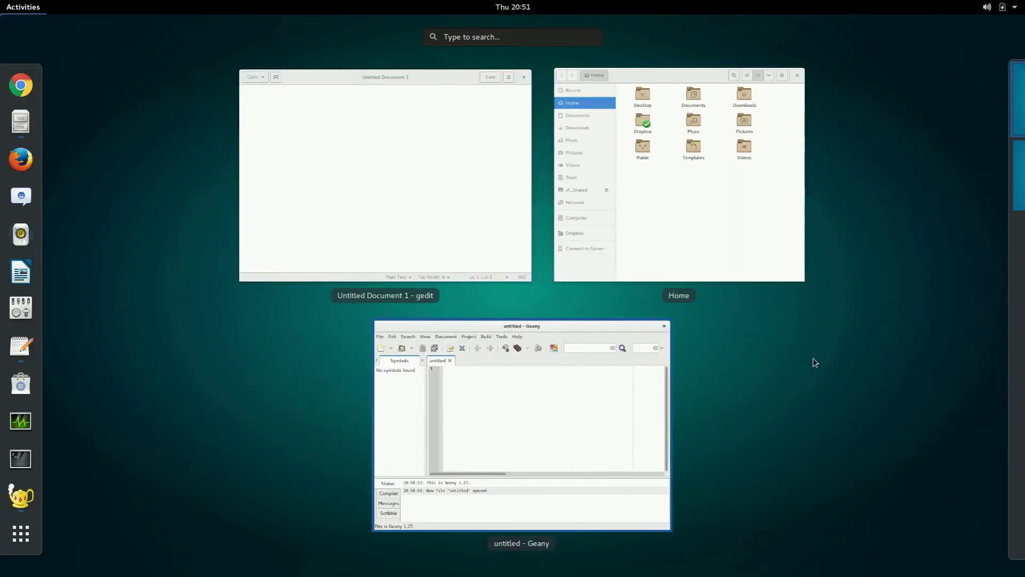
Browse the Utilities folder and Frequent apps, try a 'ged' search, then exit to Geany.
click(23, 533)
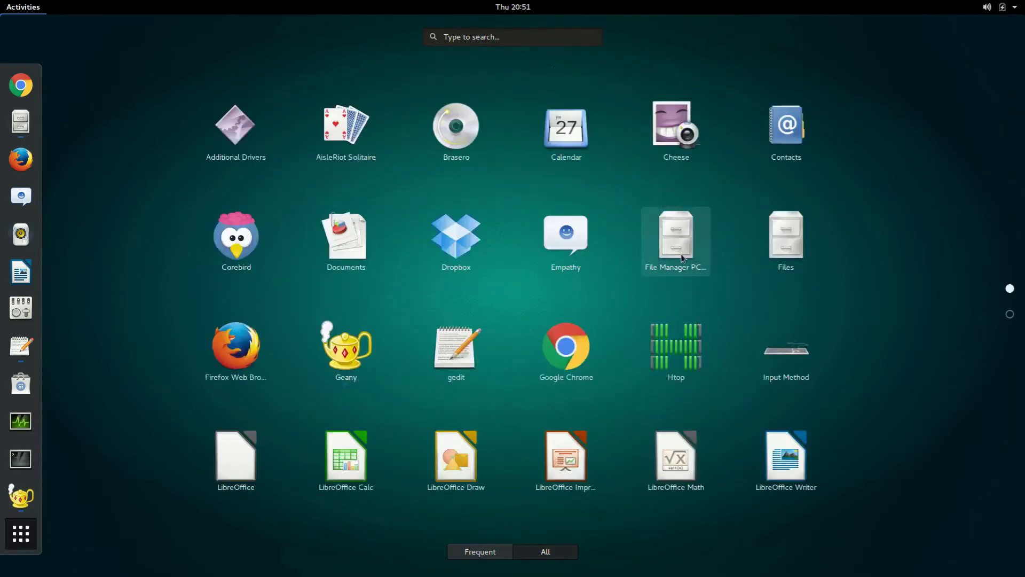
scroll(679, 246, down, 1)
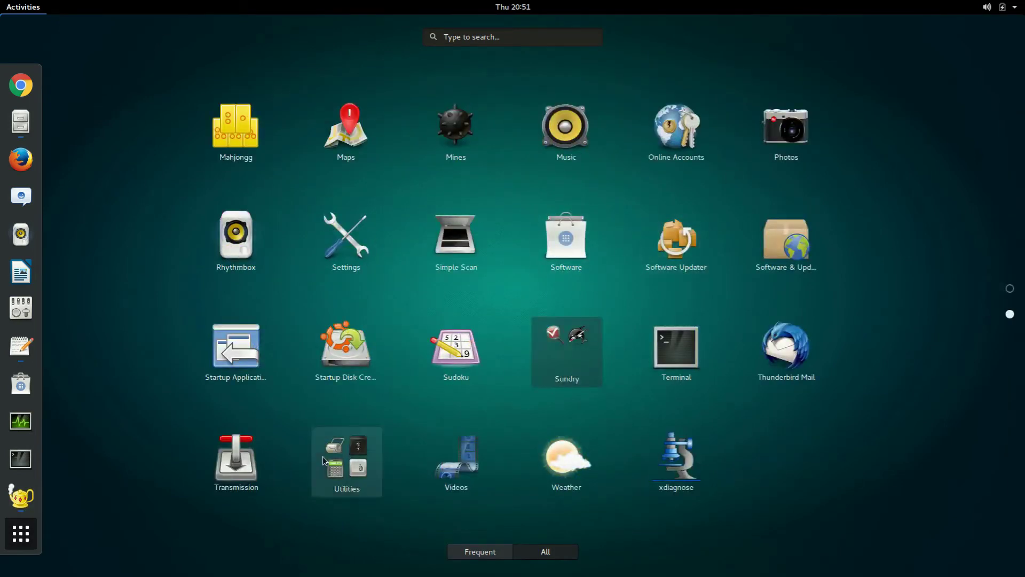
click(342, 460)
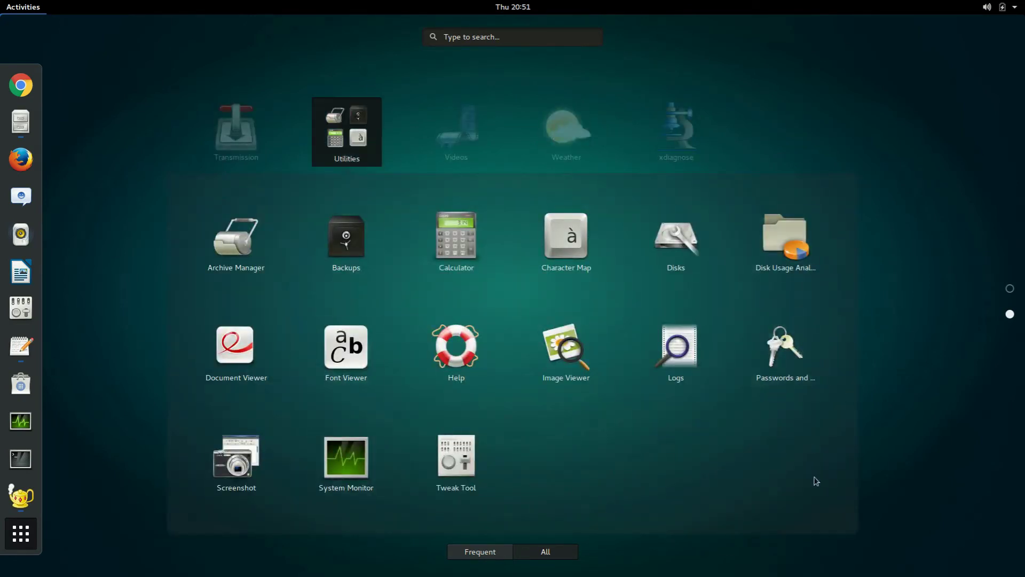
click(475, 552)
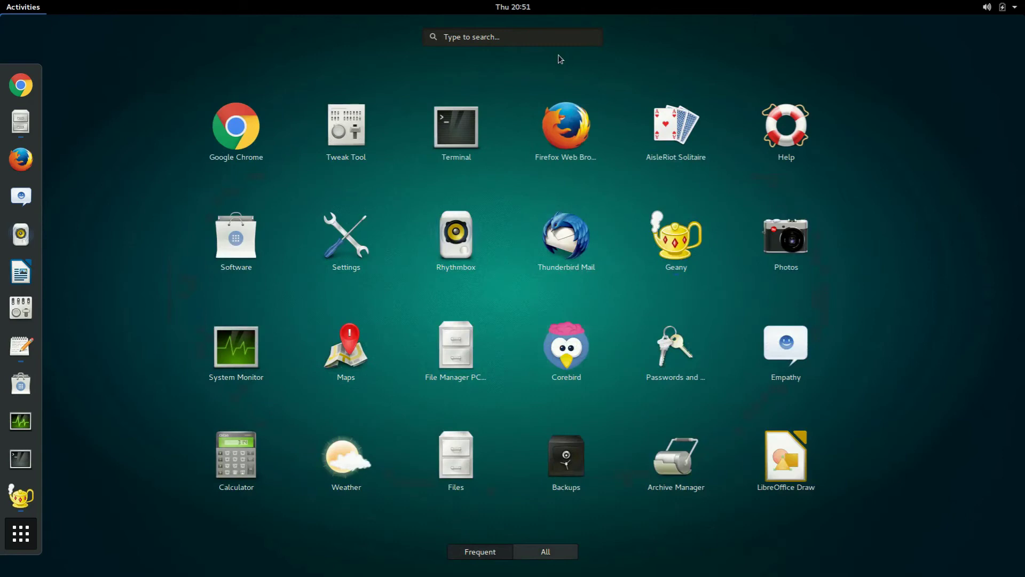
click(543, 40)
text(ged)
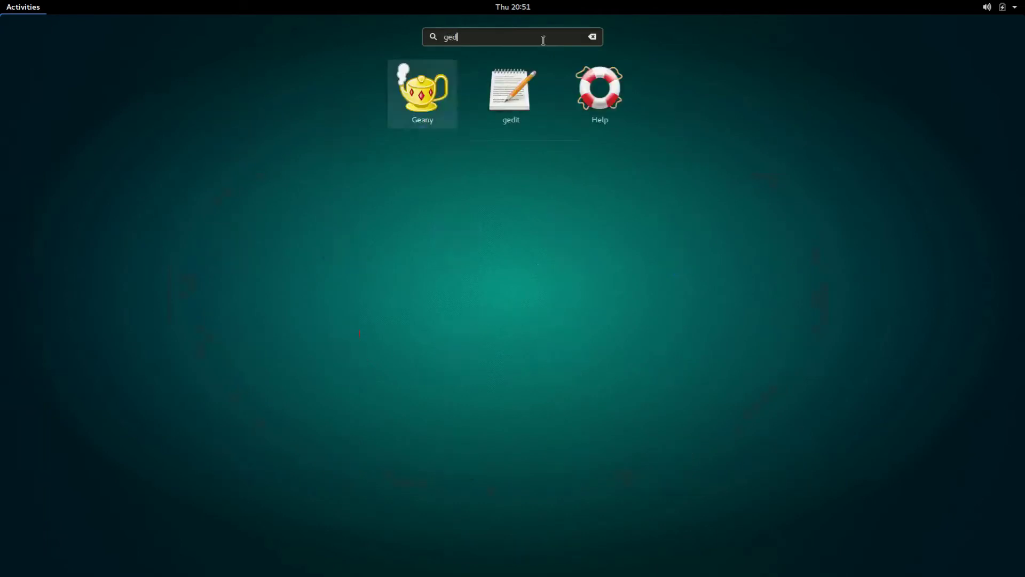
key(BackSpace)
key(BackSpace)
key(BackSpace)
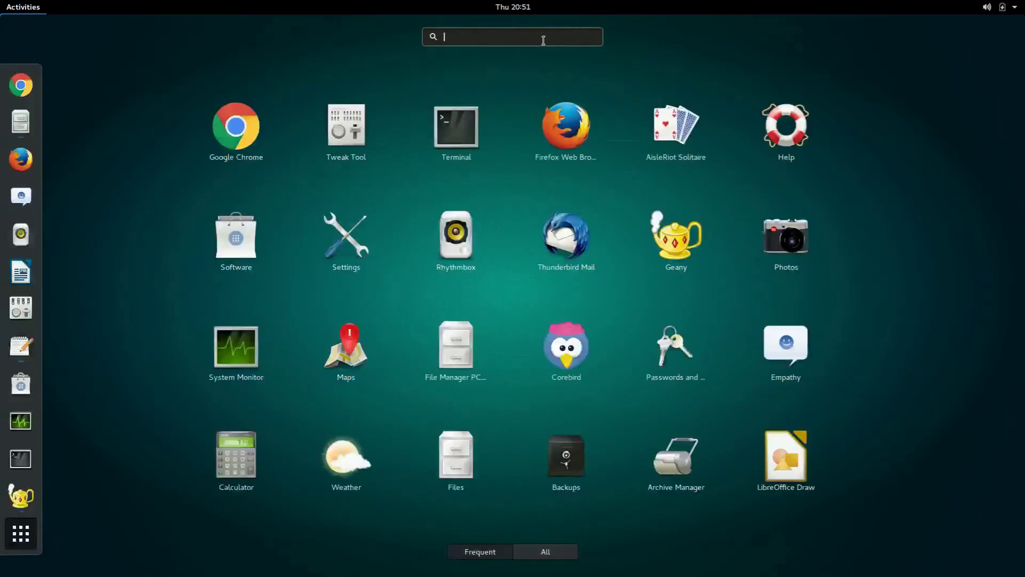
key(Escape)
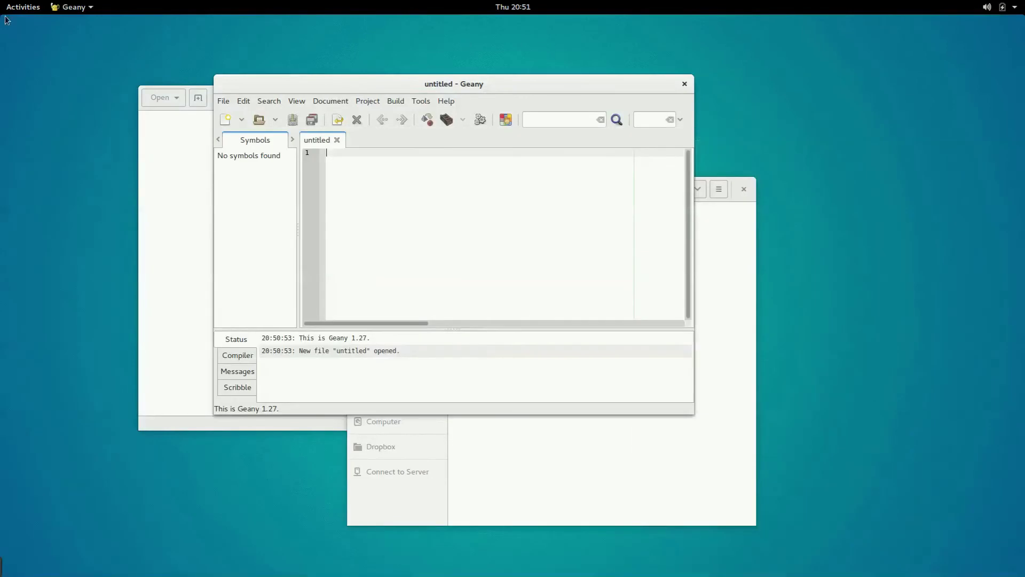
Launch Firefox from the application grid, opening the Ubuntu Start Page.
click(21, 7)
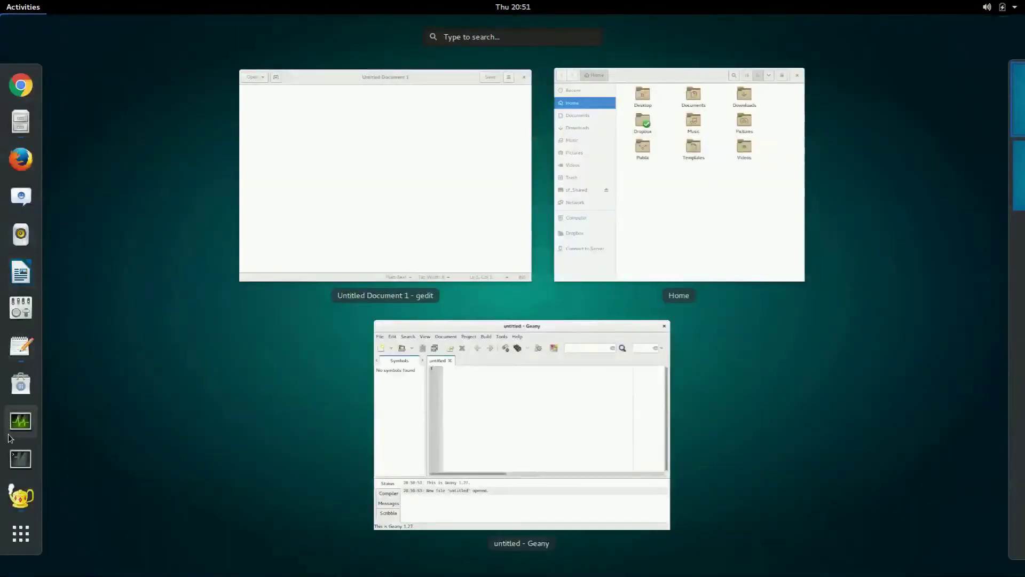
click(20, 533)
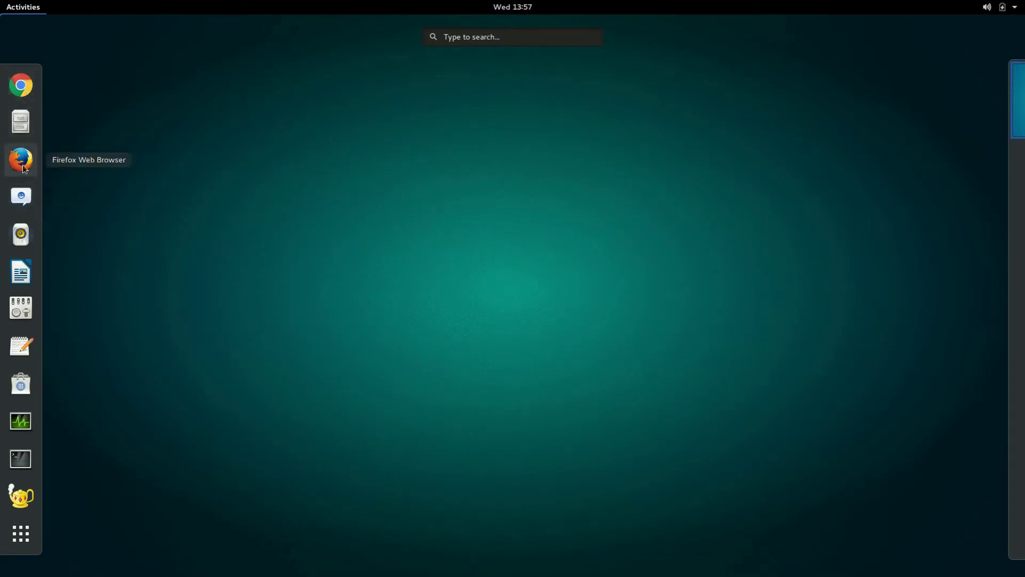
click(22, 159)
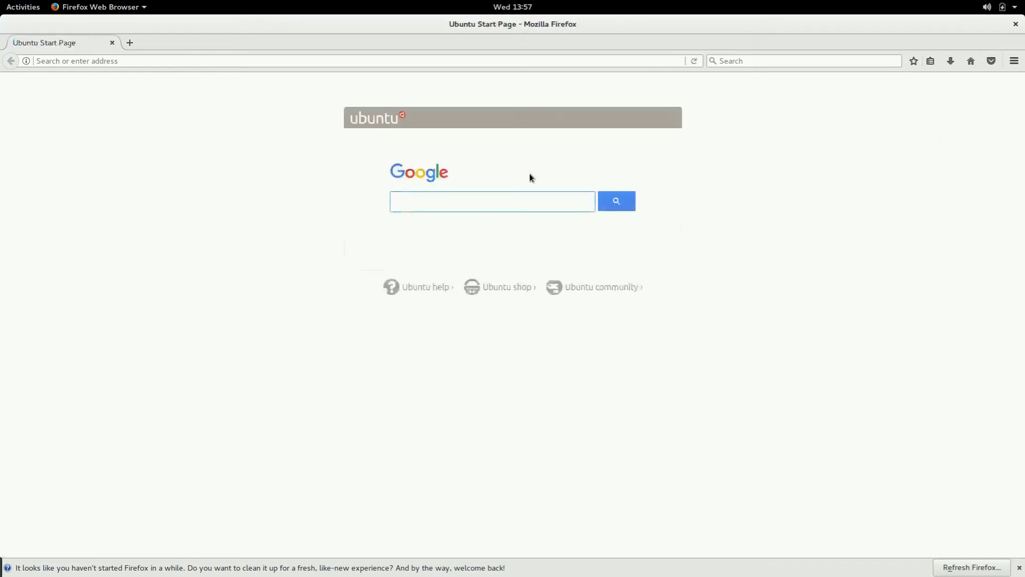
Google 'gnome extensions' and open extensions.gnome.org from the results.
text(gn)
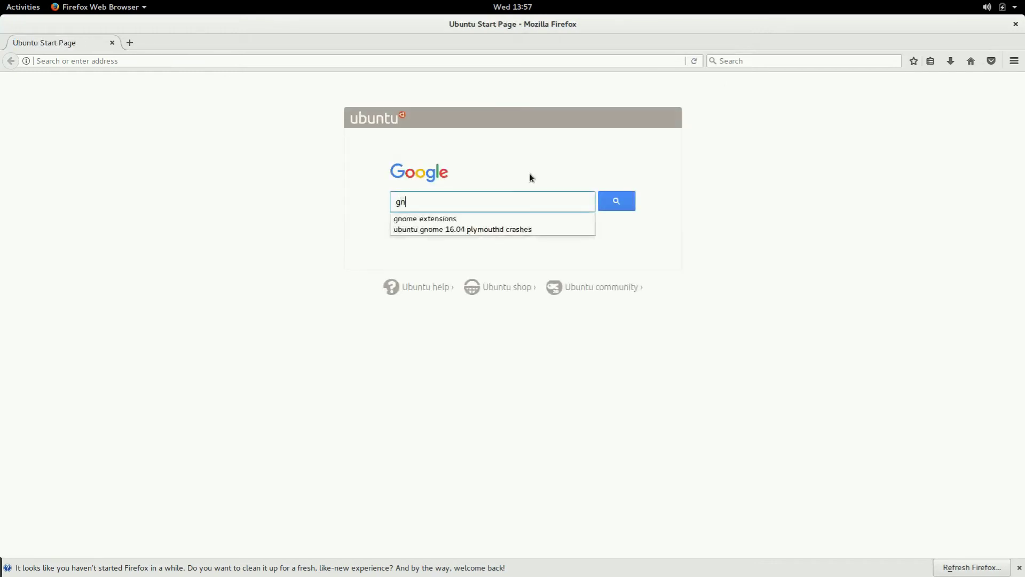
click(496, 218)
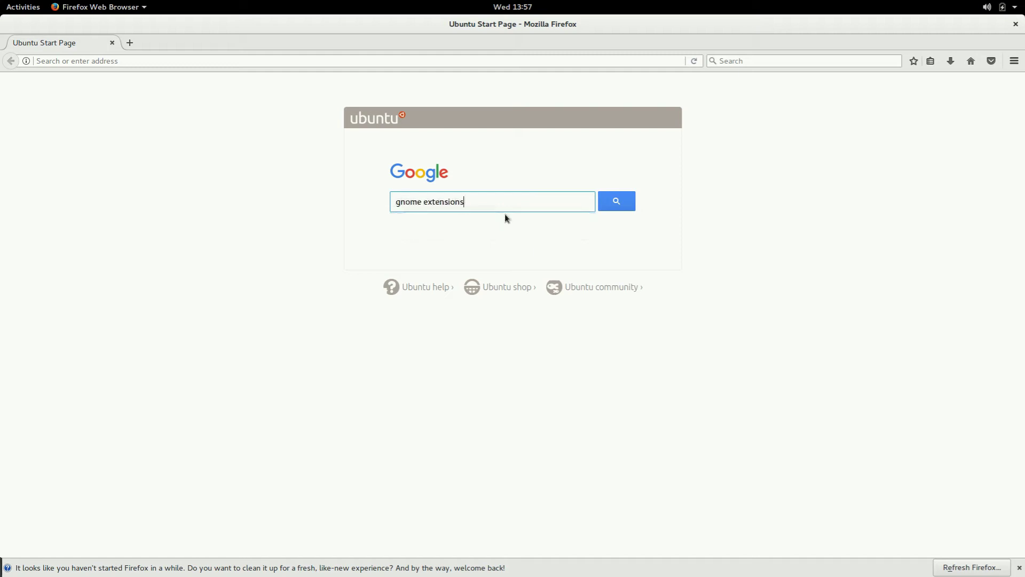
click(617, 202)
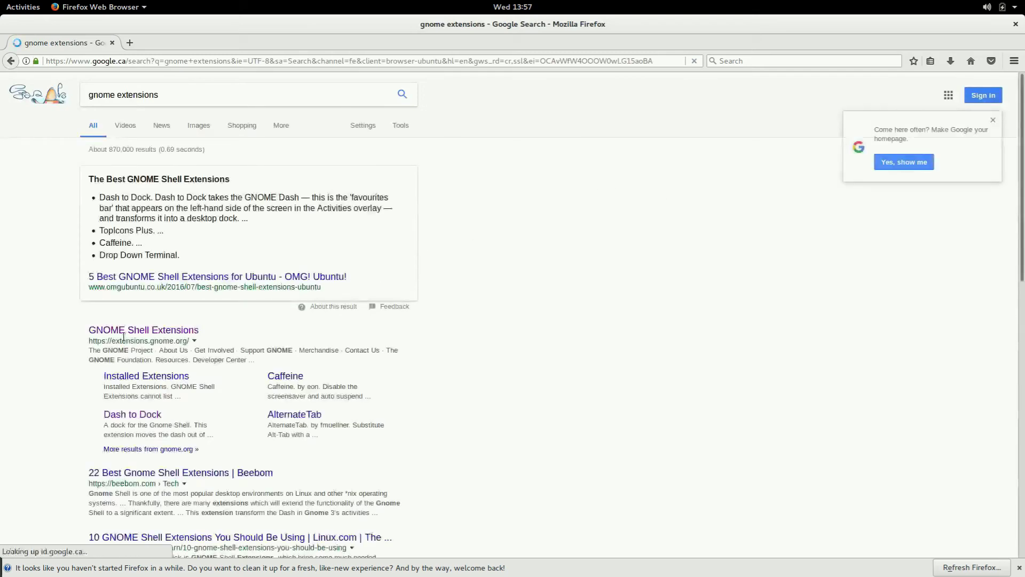
click(172, 332)
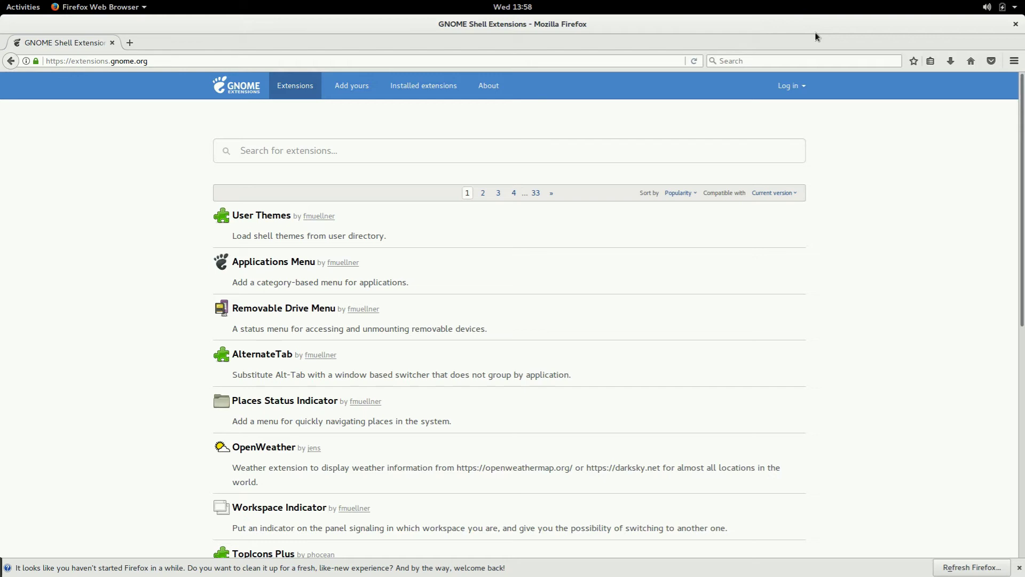
Switch on the Removable Drive Menu extension from its extensions.gnome.org page.
click(270, 309)
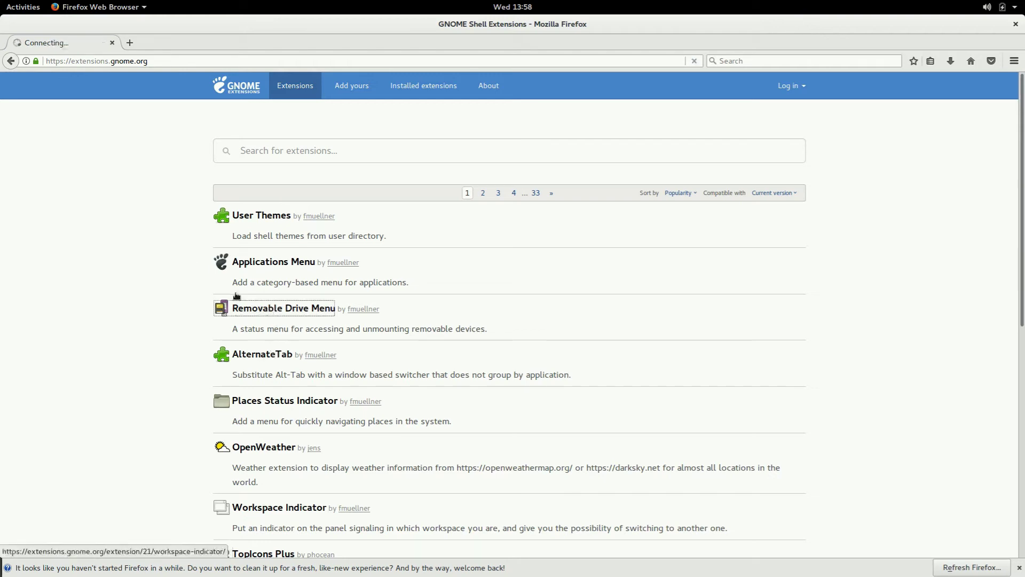
scroll(268, 403, down, 5)
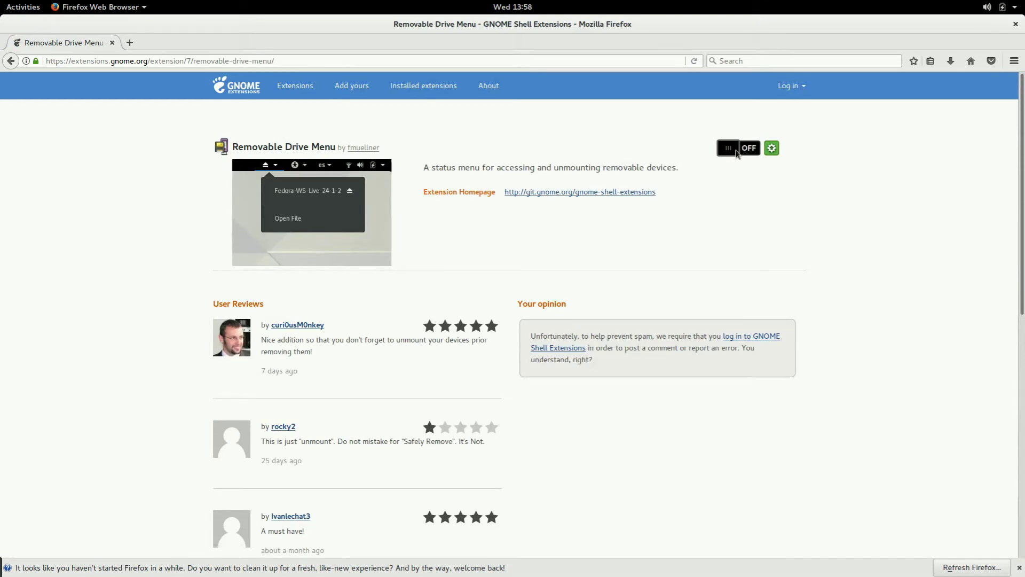
click(736, 152)
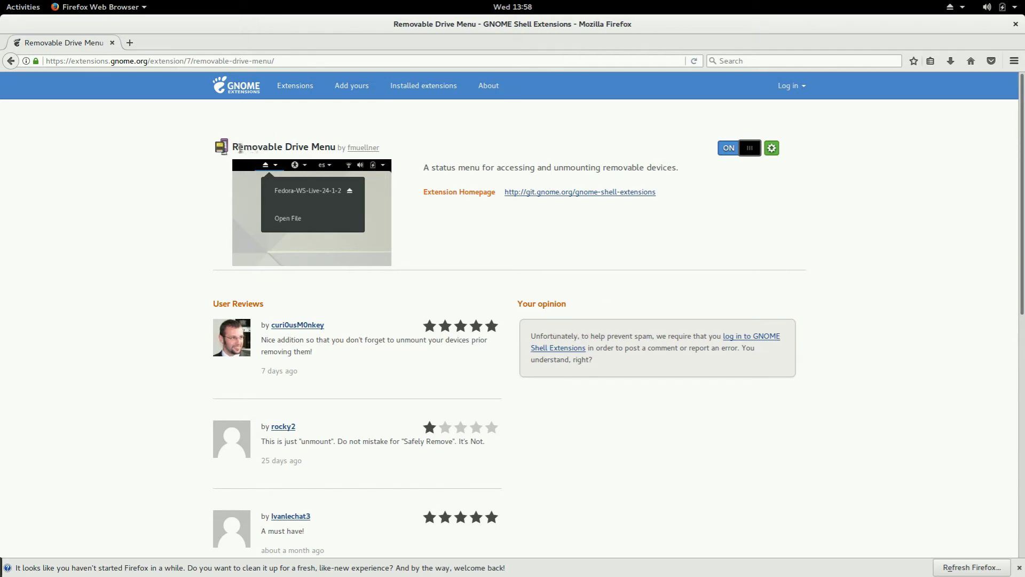
Open and close the new top-bar drive menu twice to check it lists sf_Shared.
click(959, 8)
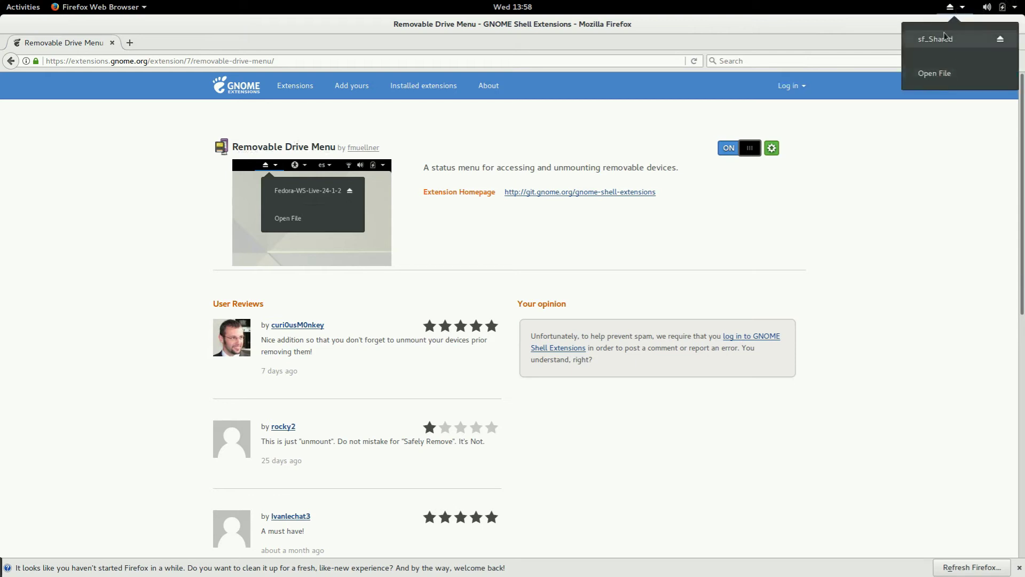
click(960, 9)
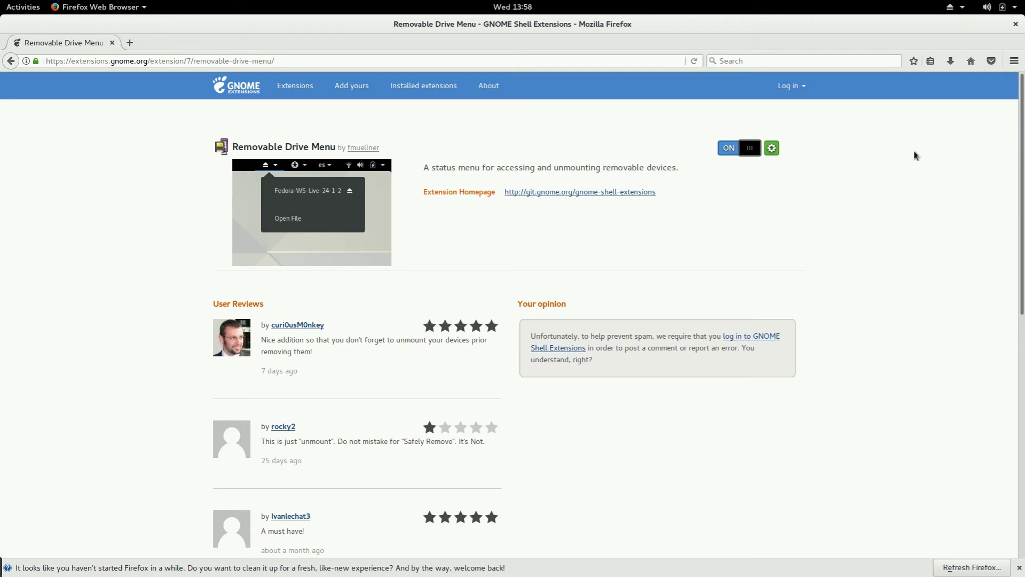
click(959, 7)
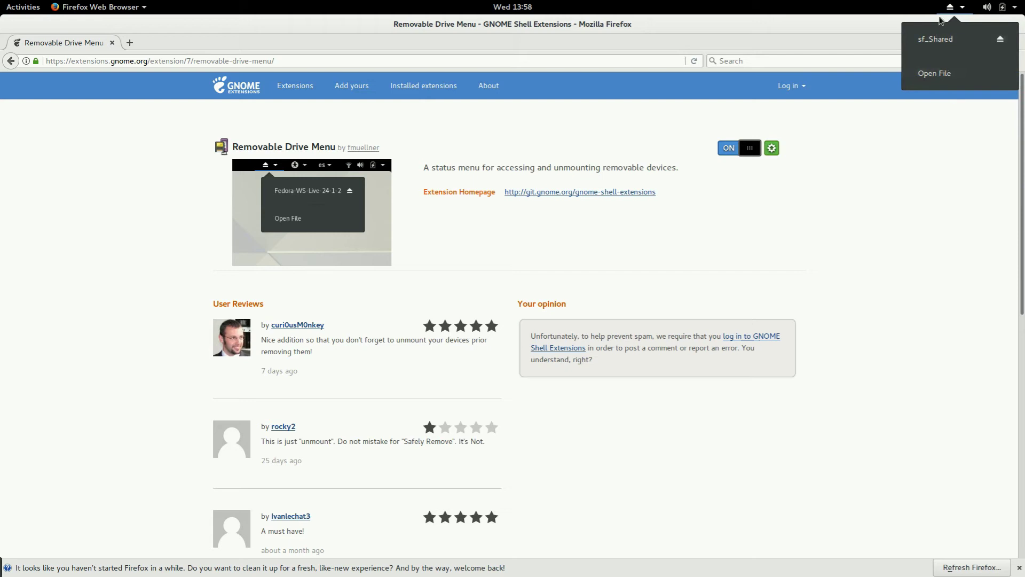
click(960, 9)
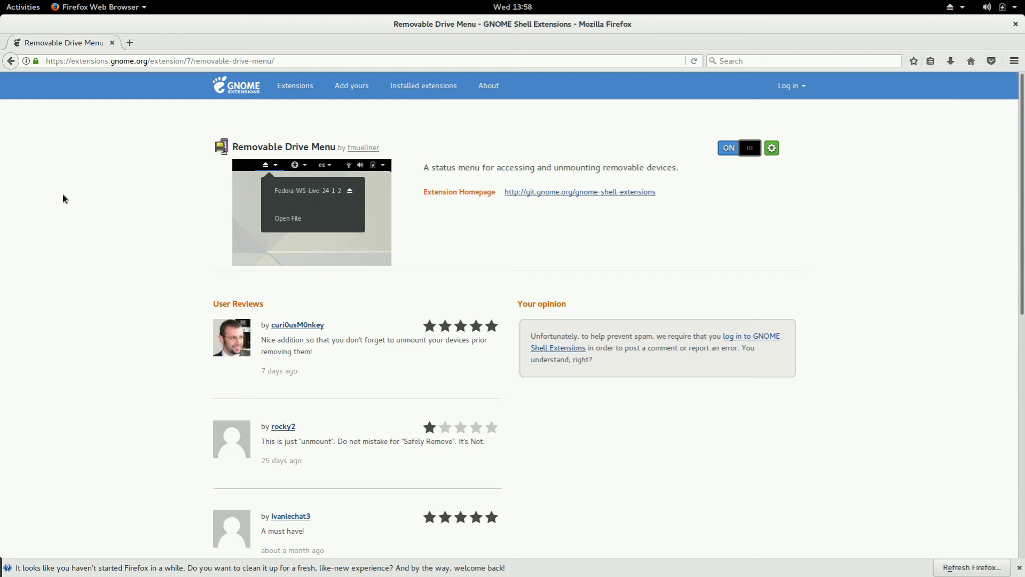
Close Firefox, then close Chrome's GNOME Shell Extensions and Google tabs, leaving an empty overview.
click(1016, 25)
key(super)
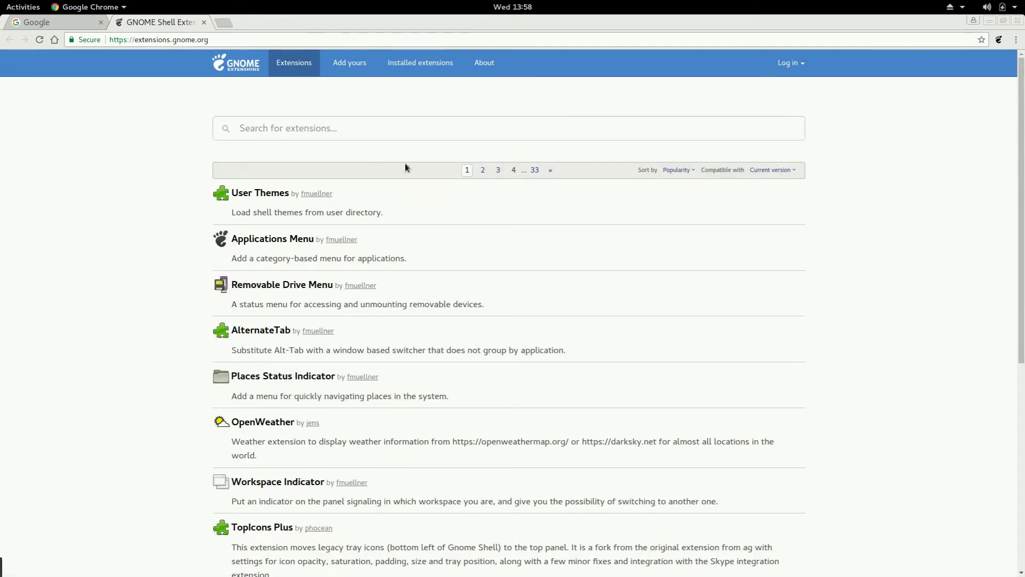
click(203, 23)
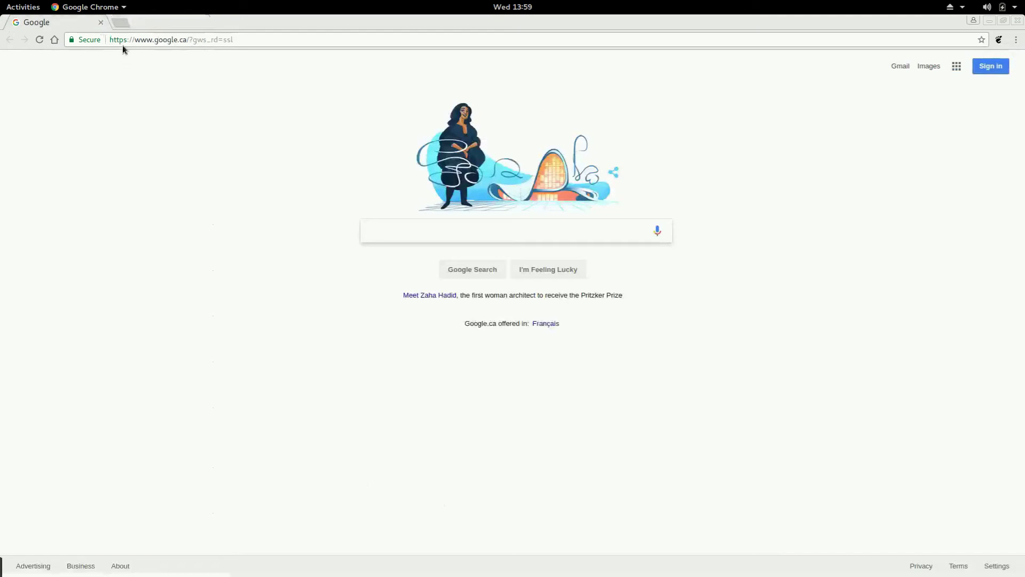
click(101, 23)
click(21, 6)
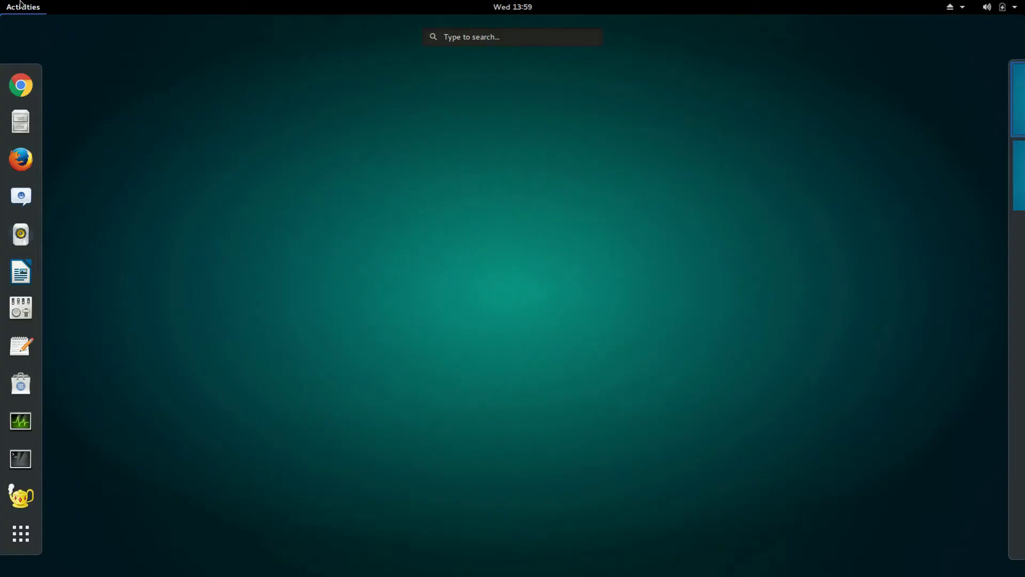
Browse All applications and Utilities, then search 'twe' to start GNOME Tweak Tool.
click(22, 534)
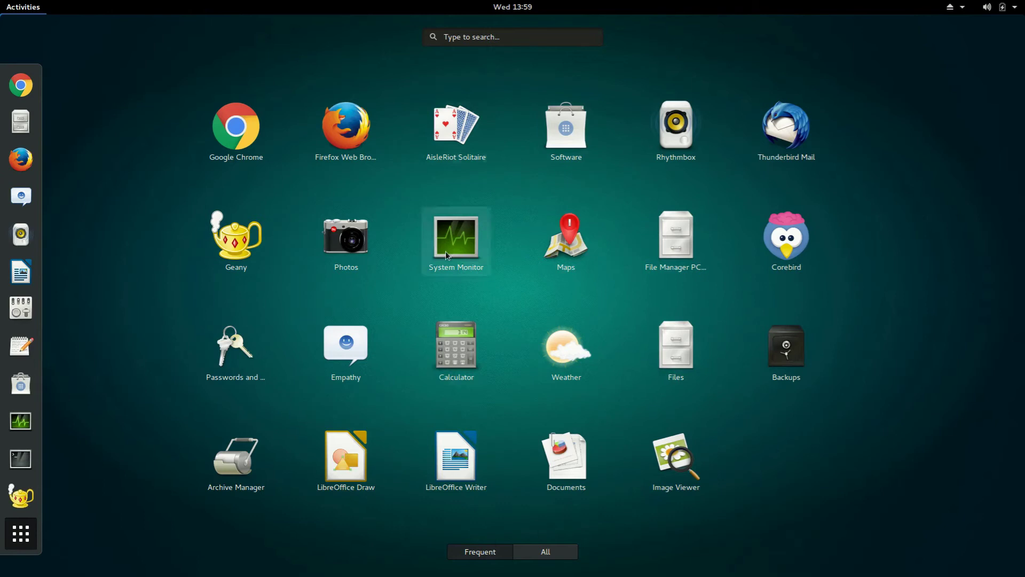
click(547, 553)
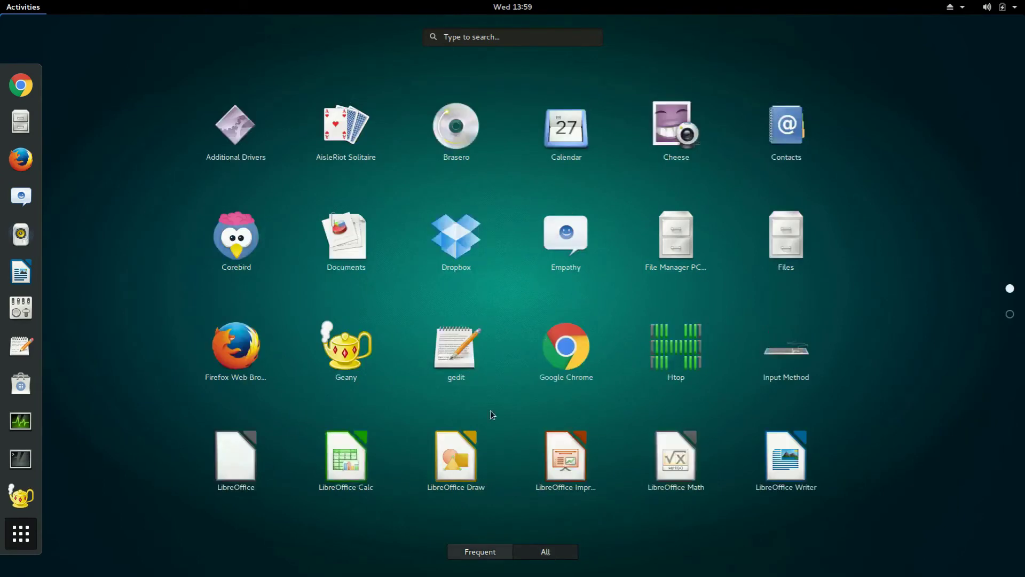
scroll(491, 411, down, 1)
click(364, 452)
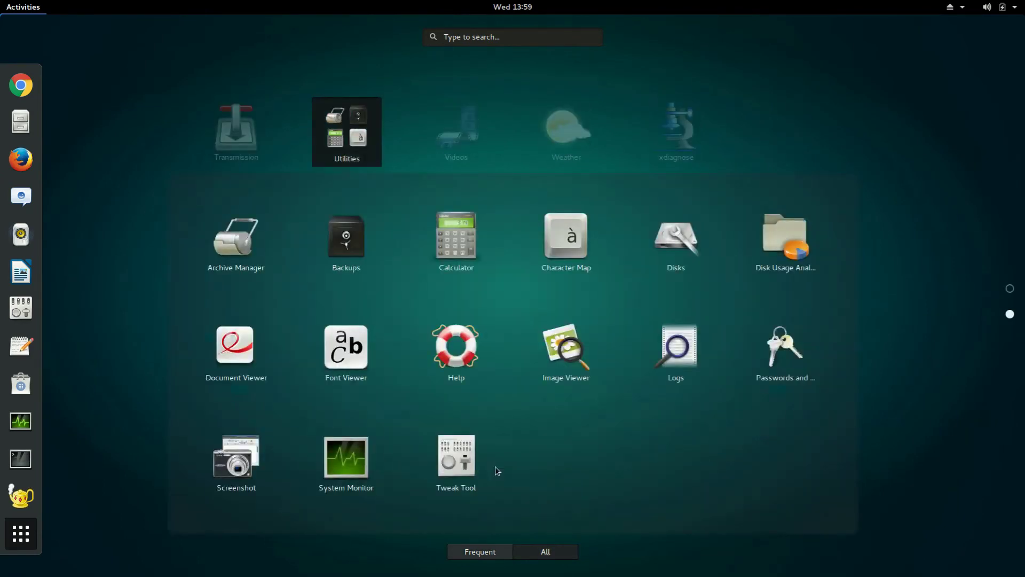
click(496, 40)
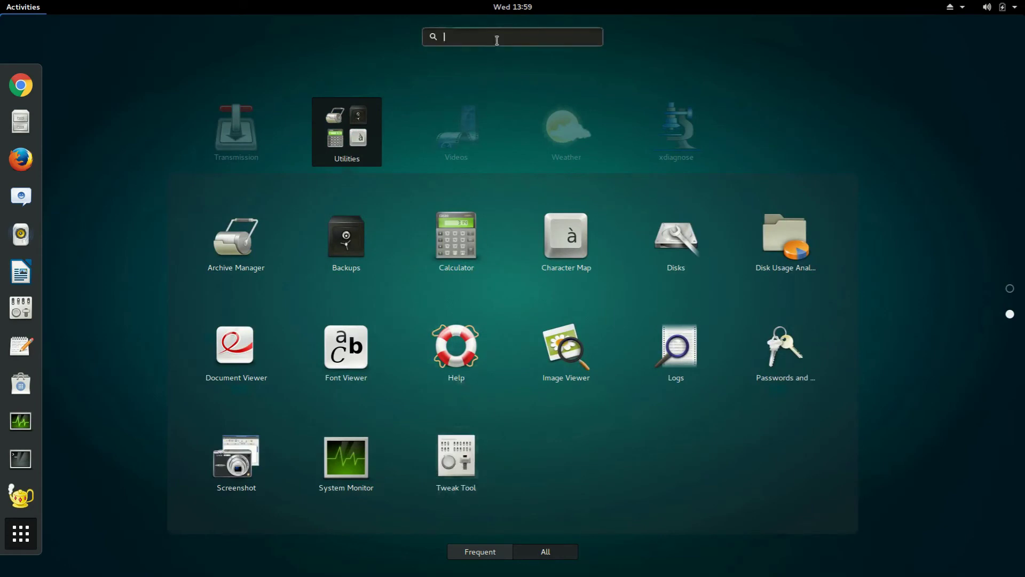
text(twe)
click(508, 103)
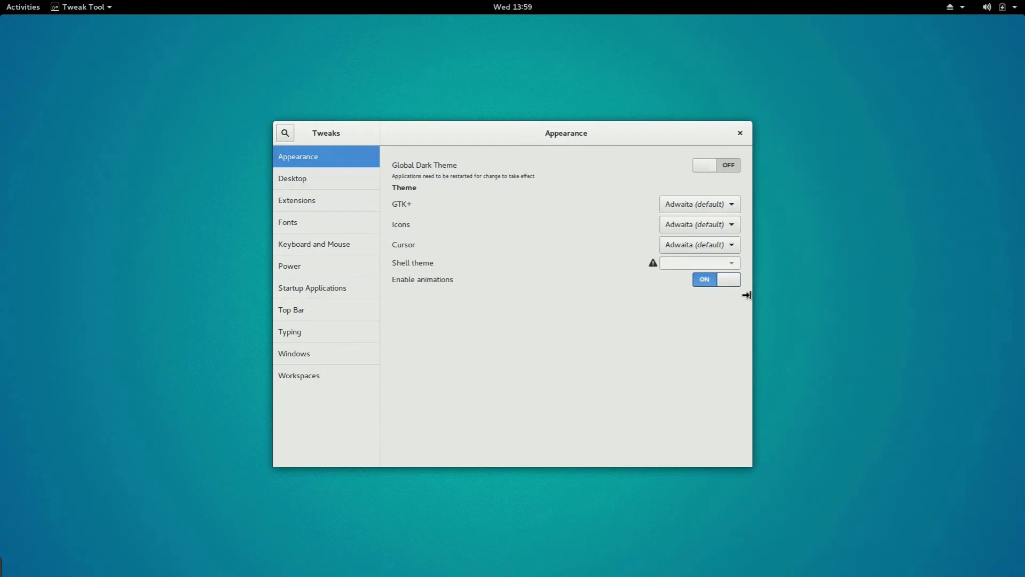
Go through the Desktop page to the Extensions page in Tweak Tool's sidebar.
click(345, 179)
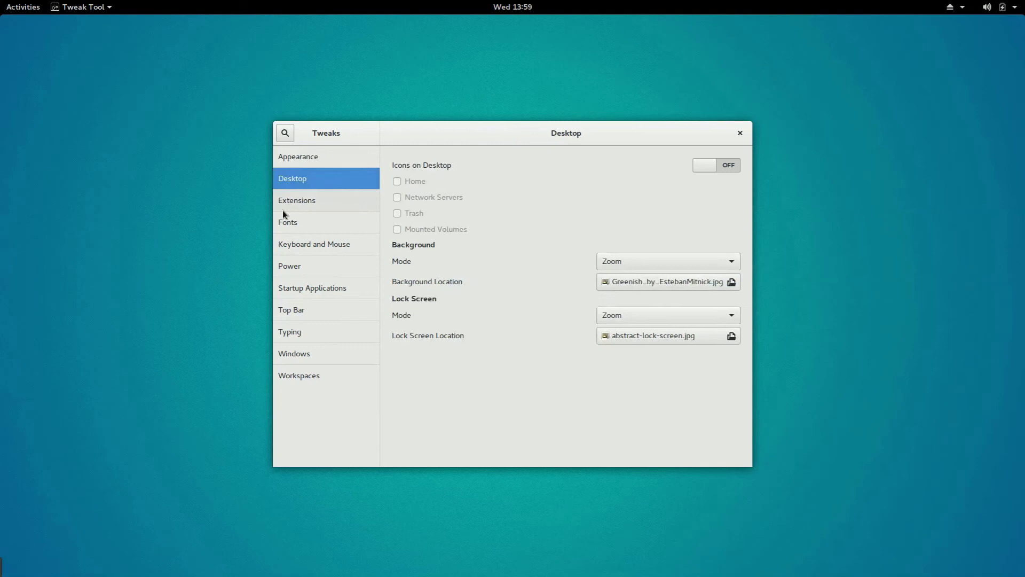
click(348, 200)
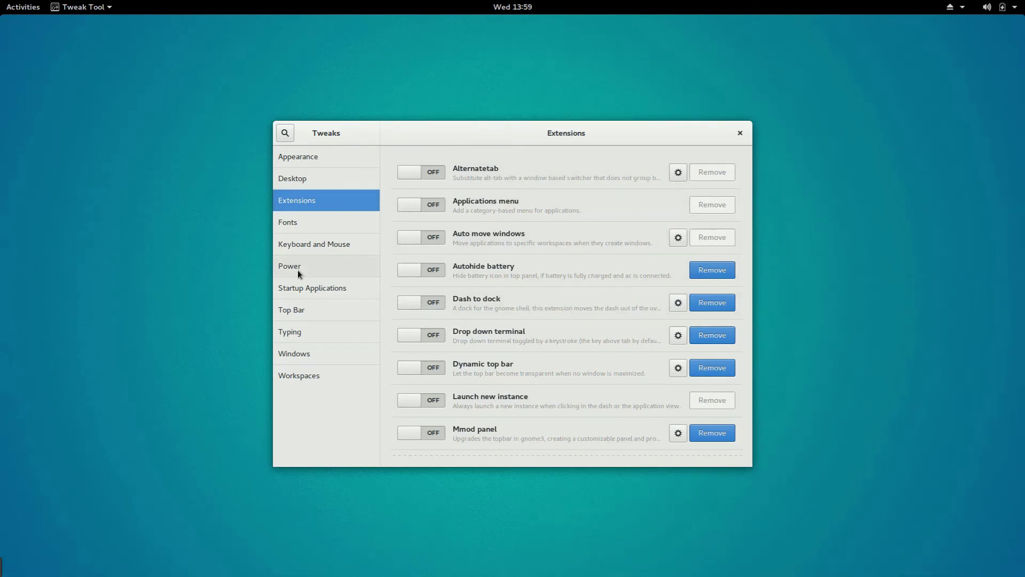
Switch on the Dash to dock extension, then open and minimize a Chrome window.
click(433, 303)
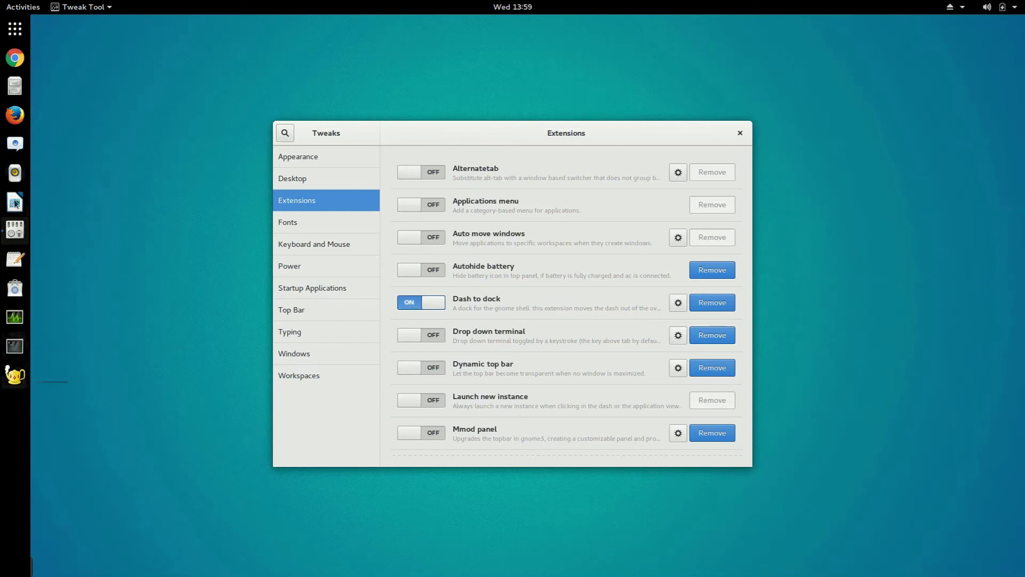
click(21, 62)
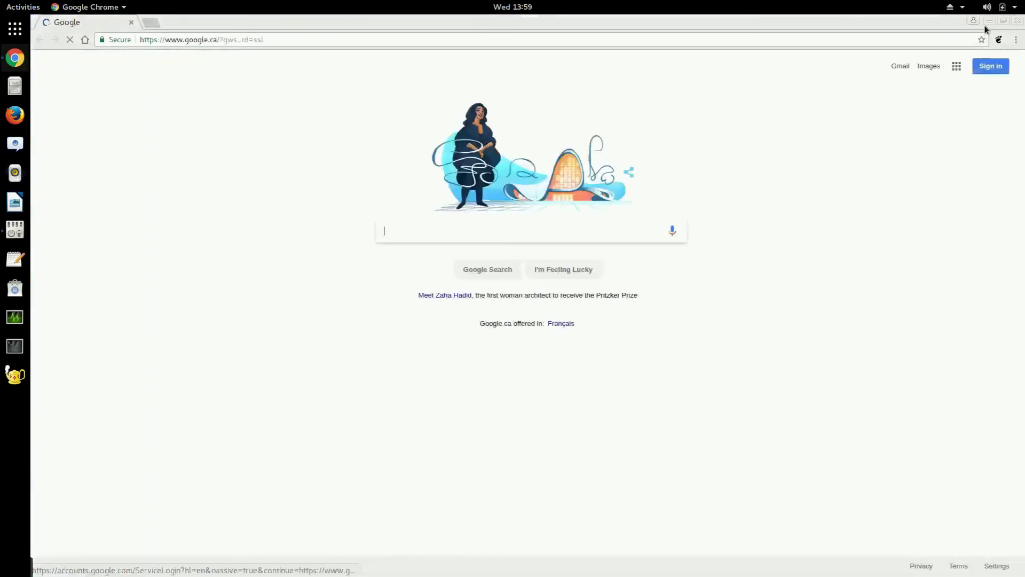
click(992, 21)
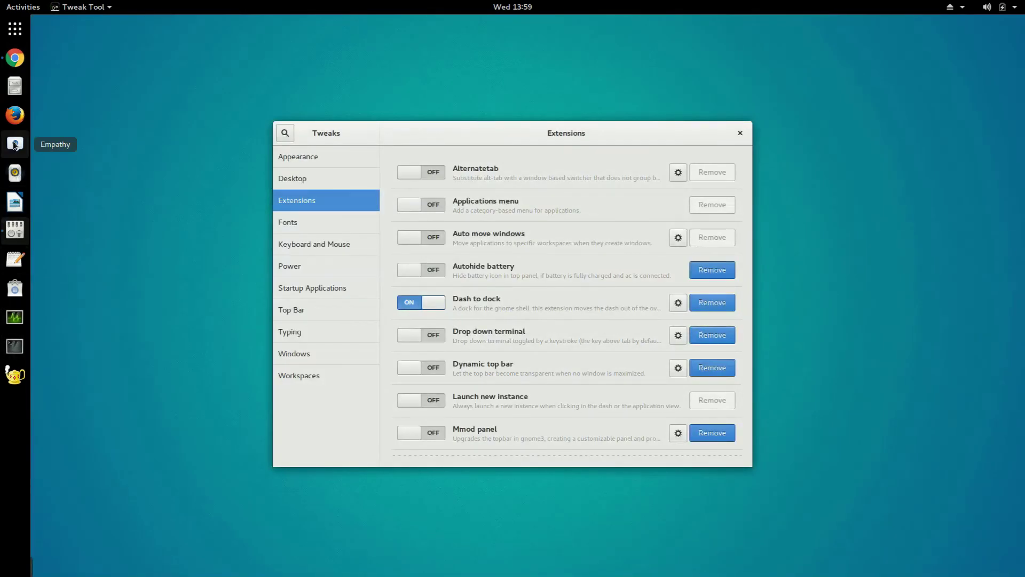
Move Tweak Tool aside, launch System Monitor, and minimize Chrome behind the windows.
drag(492, 135, 459, 120)
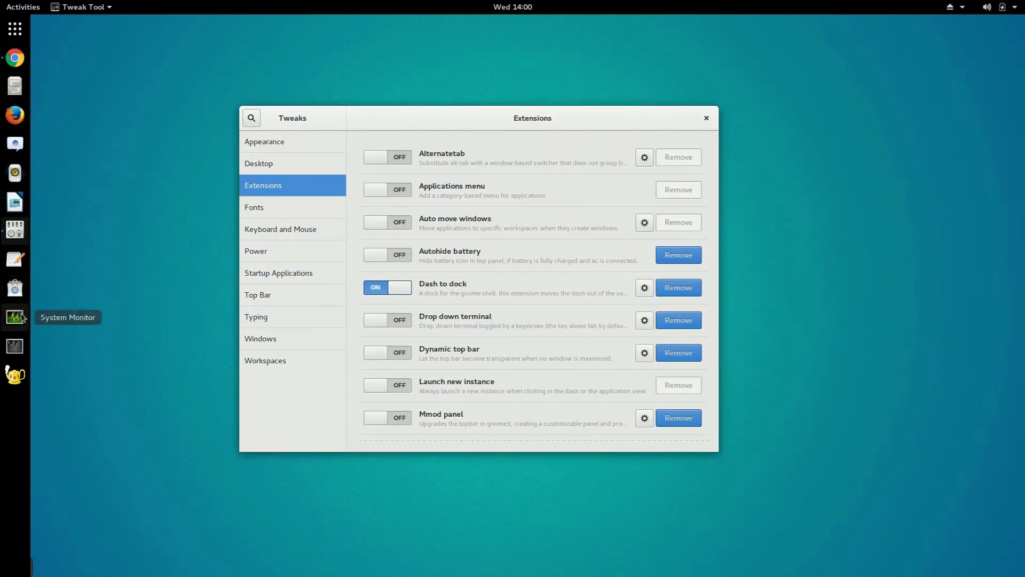
click(15, 319)
click(15, 57)
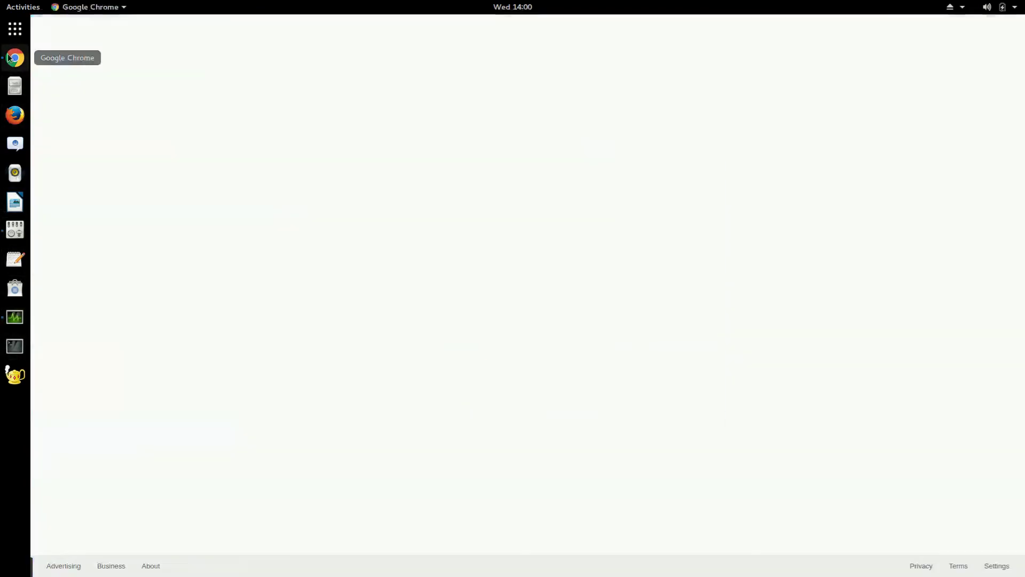
click(15, 317)
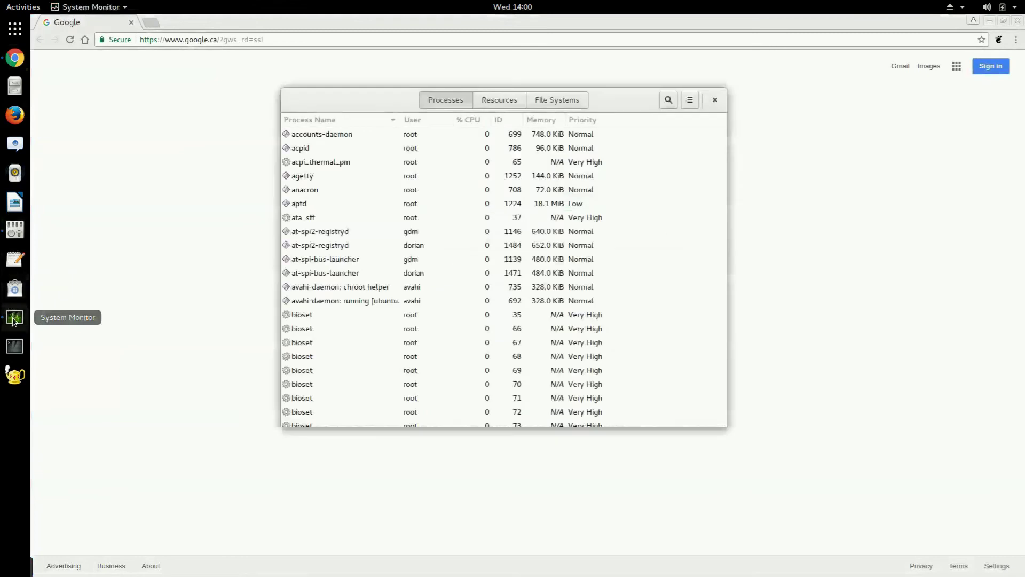
click(15, 229)
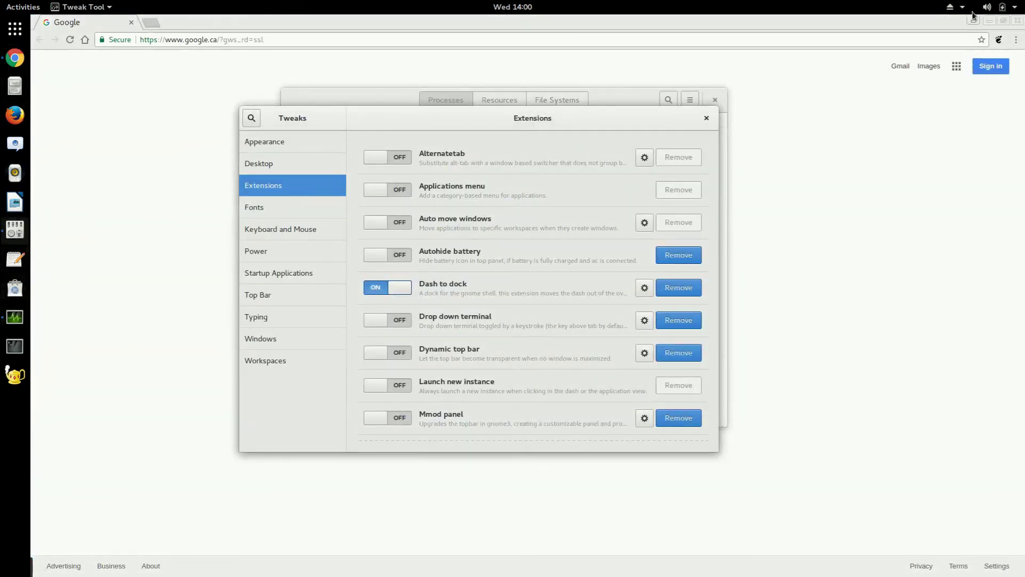
click(991, 22)
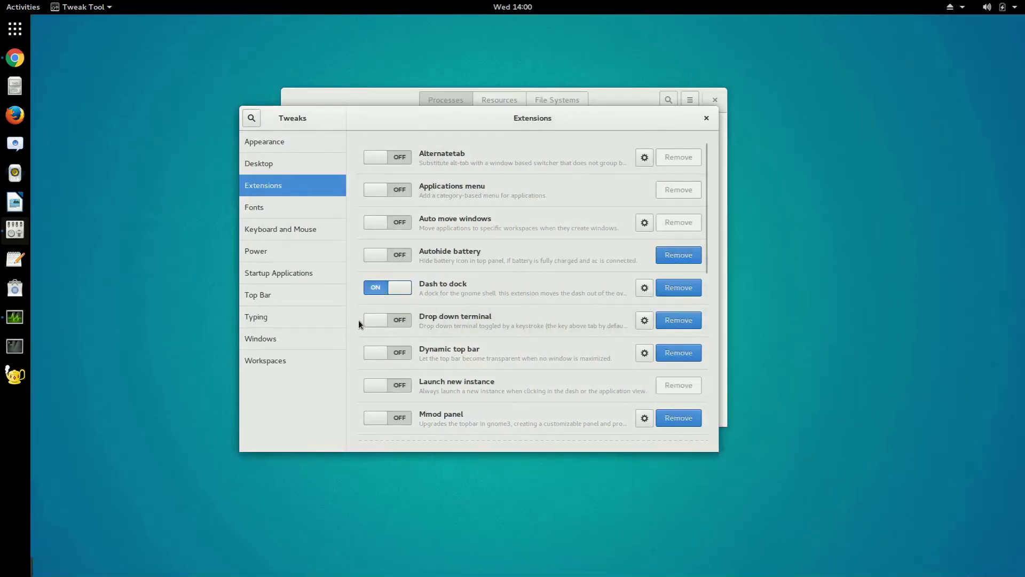
Open Dash to Dock's settings and toggle panel mode off, then back on.
click(643, 288)
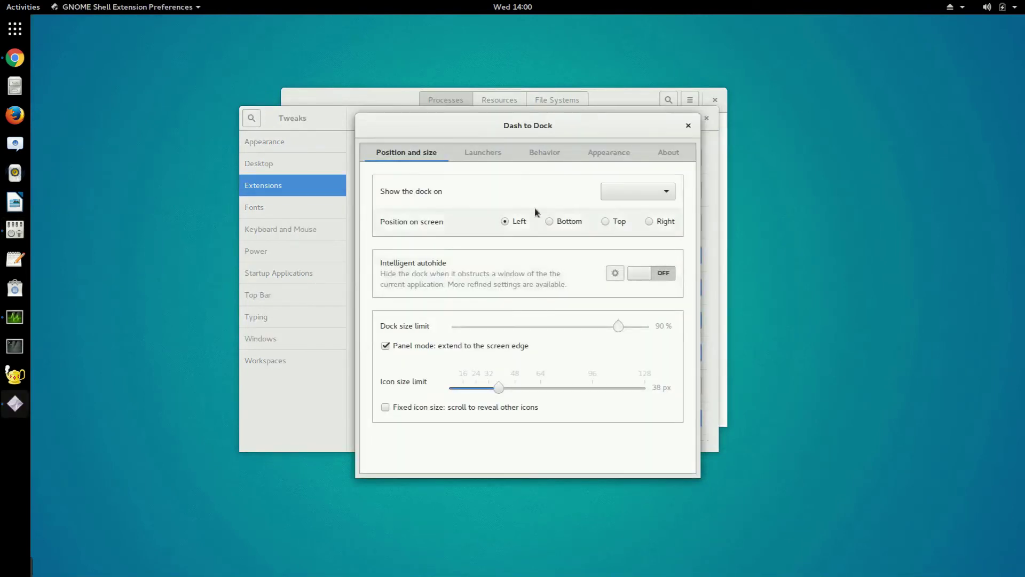
click(385, 346)
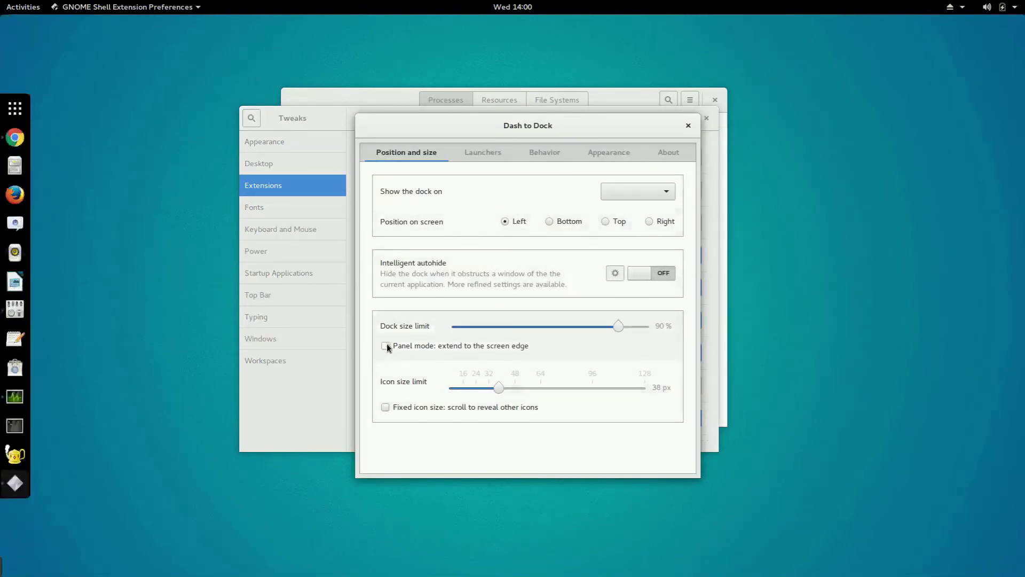
click(387, 346)
Try a purple dash colour, set it back to black, view Behavior, and close the settings.
click(598, 152)
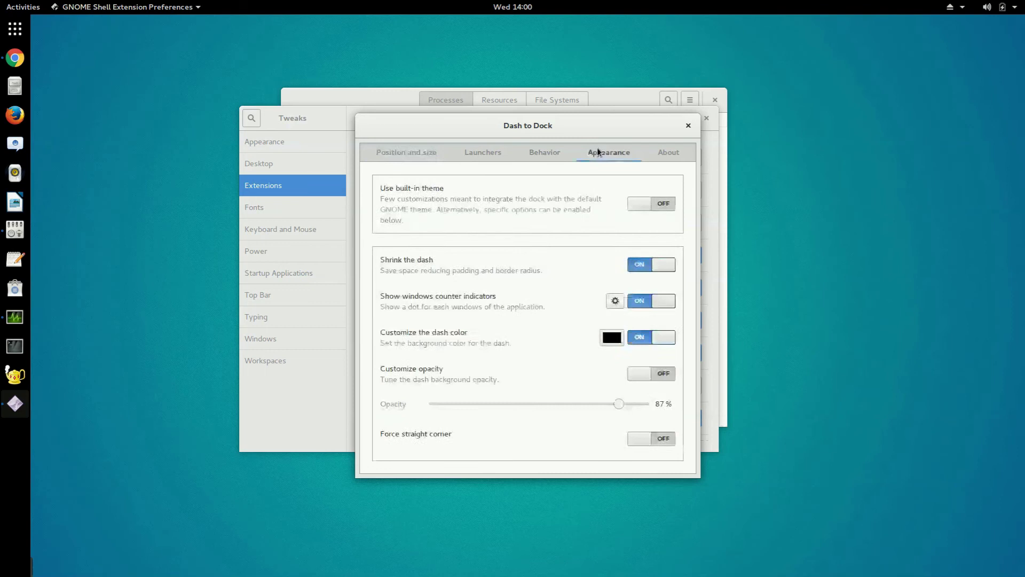
click(616, 337)
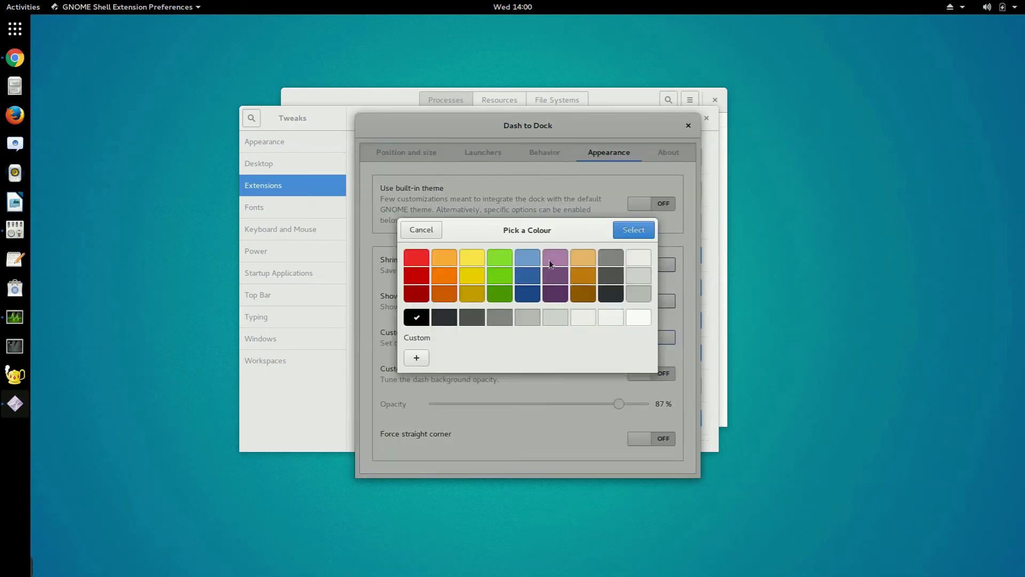
double_click(559, 278)
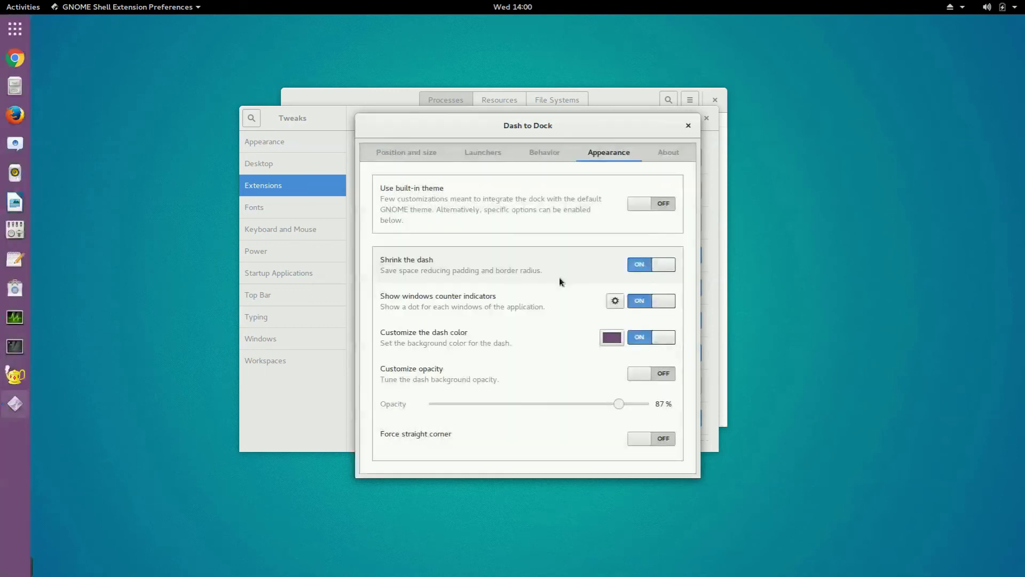
click(614, 341)
double_click(417, 318)
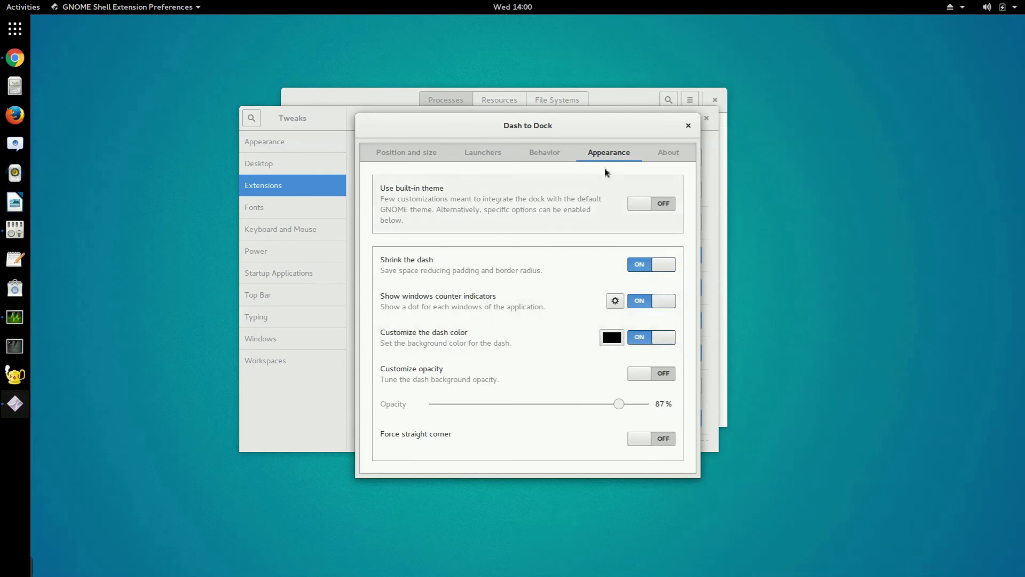
click(571, 152)
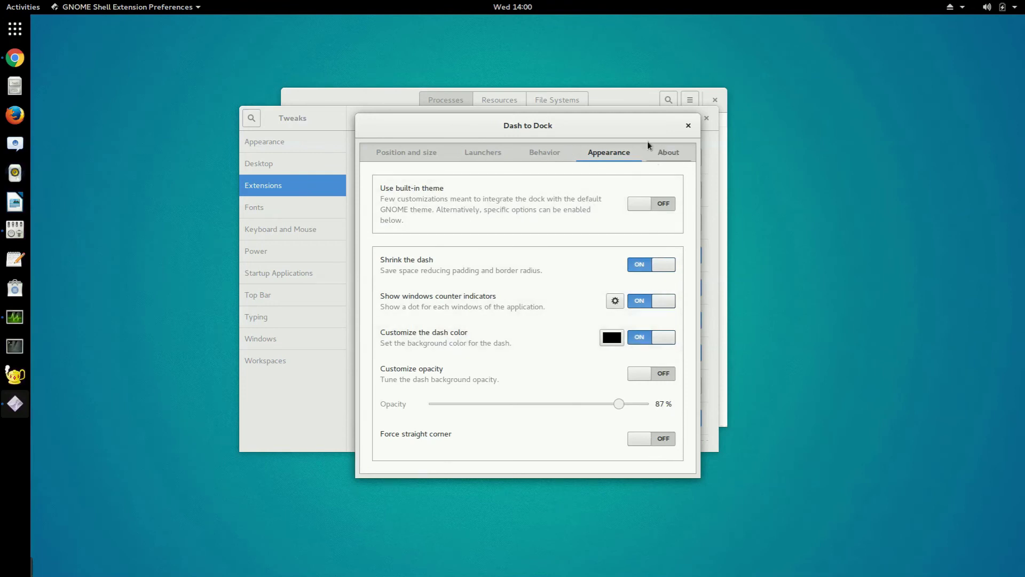
click(688, 126)
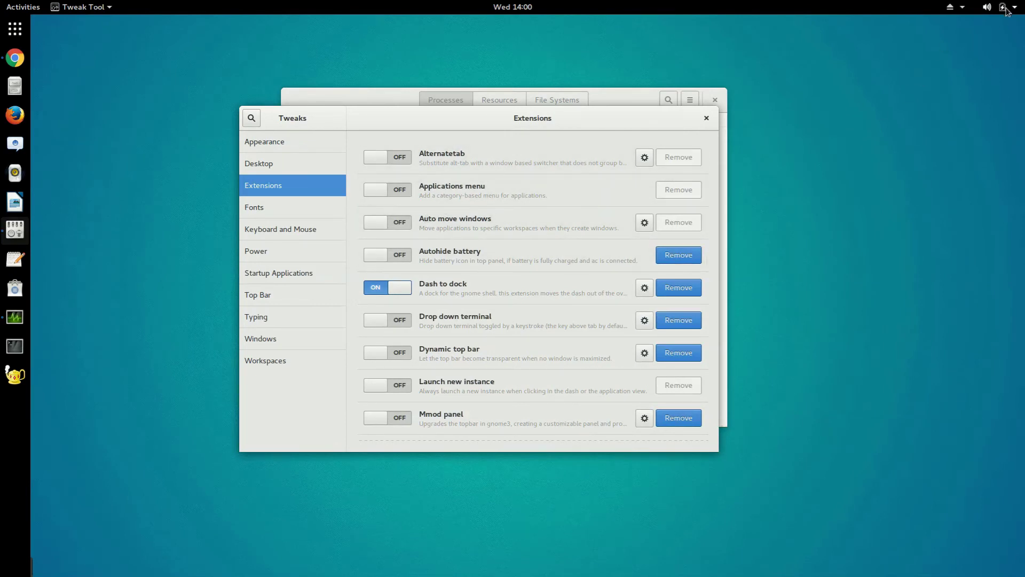
Turn on Autohide battery, then drop down the terminal with the grave key, run l, and toggle it.
click(398, 263)
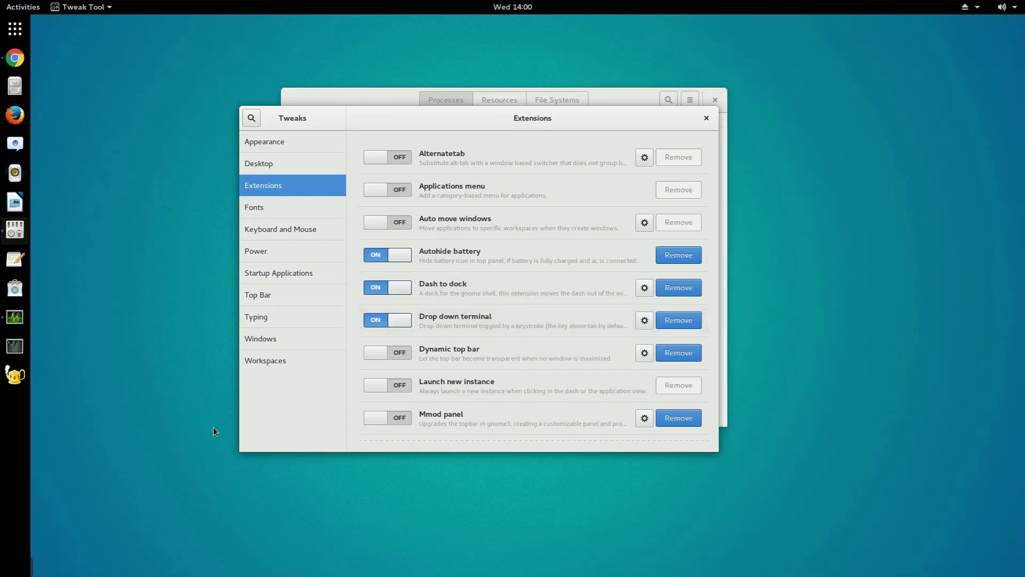
key(grave)
text(l)
key(Return)
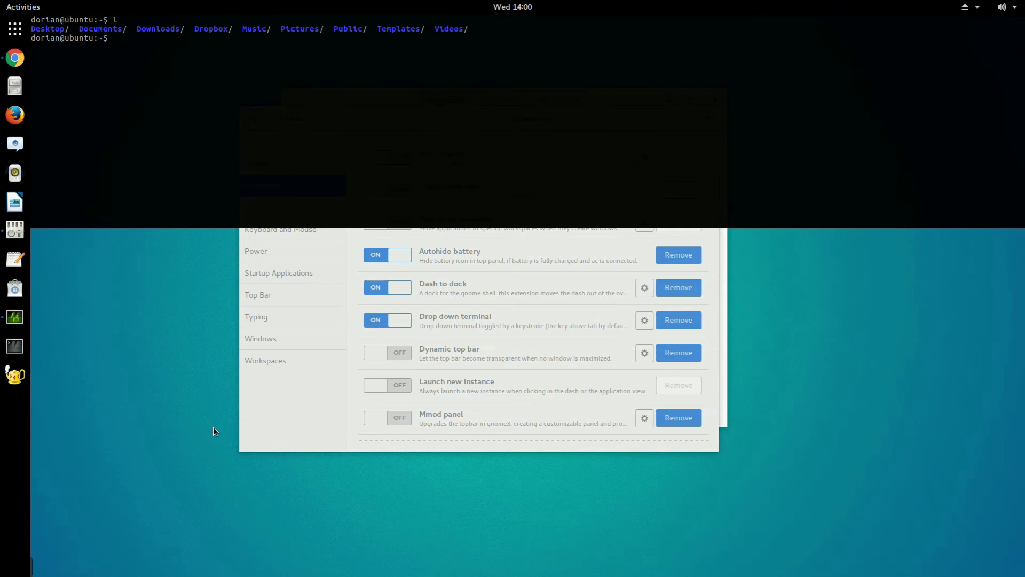
key(grave)
key(grave)
key(grave)
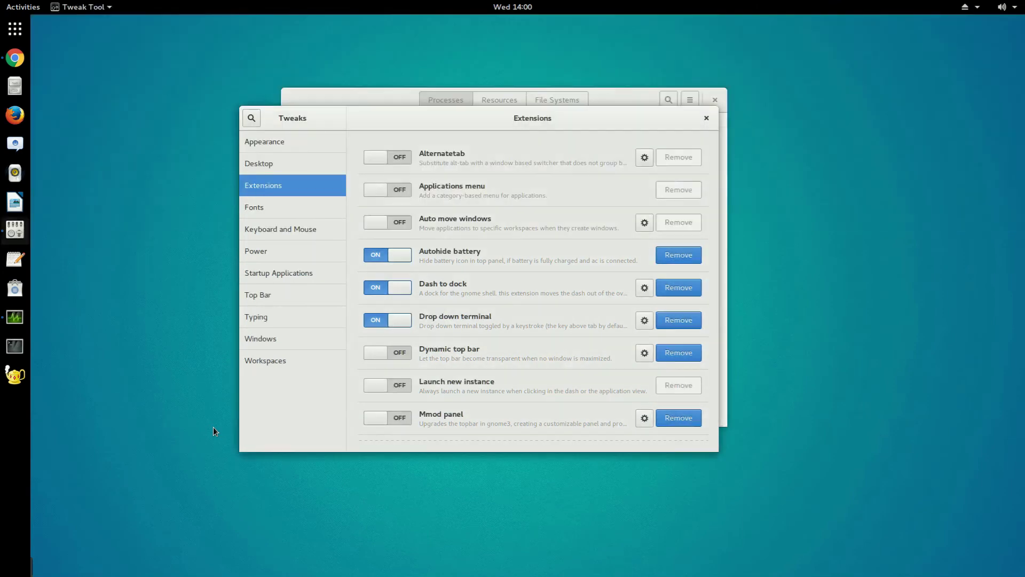
key(grave)
key(grave)
key(grave)
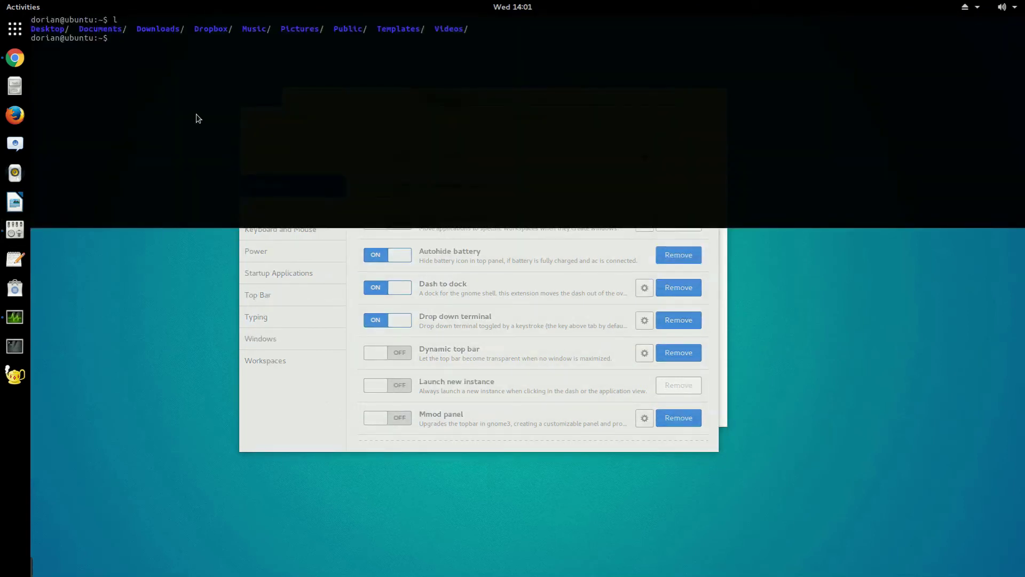
key(grave)
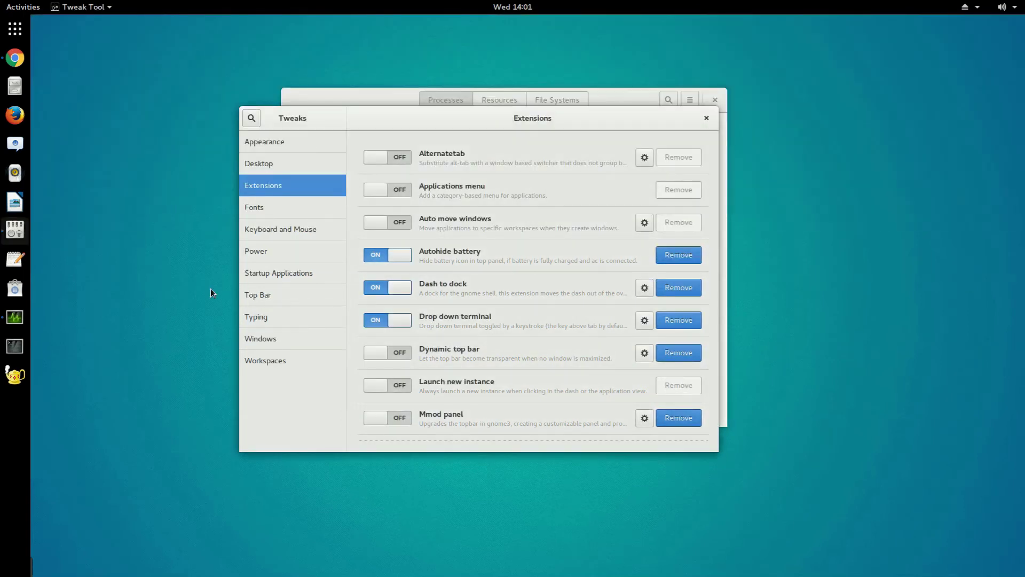
Scroll the Extensions list and switch Openweather on, showing 29 °C in the top bar.
scroll(500, 305, down, 2)
scroll(523, 297, down, 3)
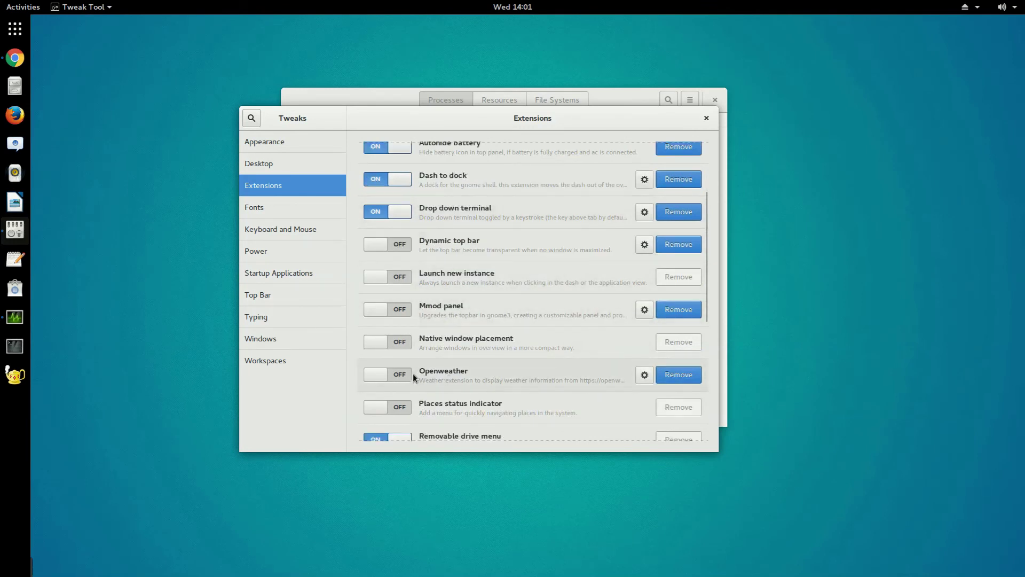
click(400, 375)
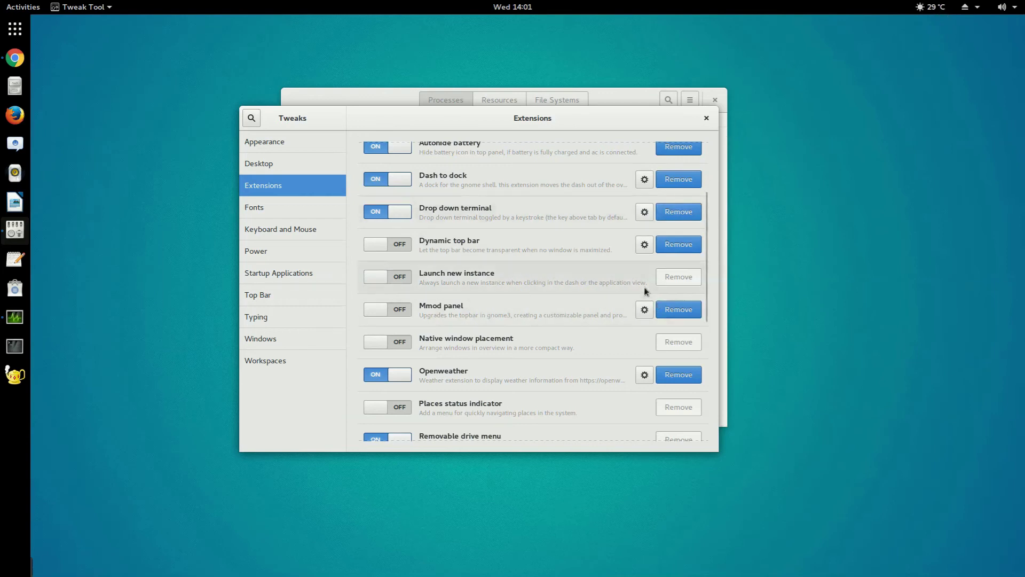
scroll(508, 362, down, 7)
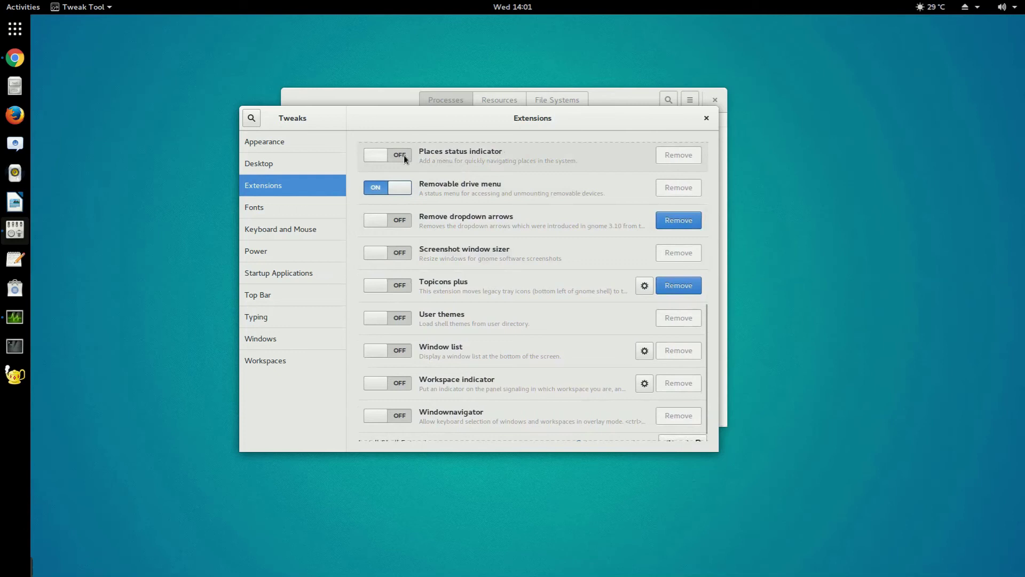
Turn on Places status indicator, open Downloads from its menu, then turn on User themes.
click(388, 155)
click(66, 7)
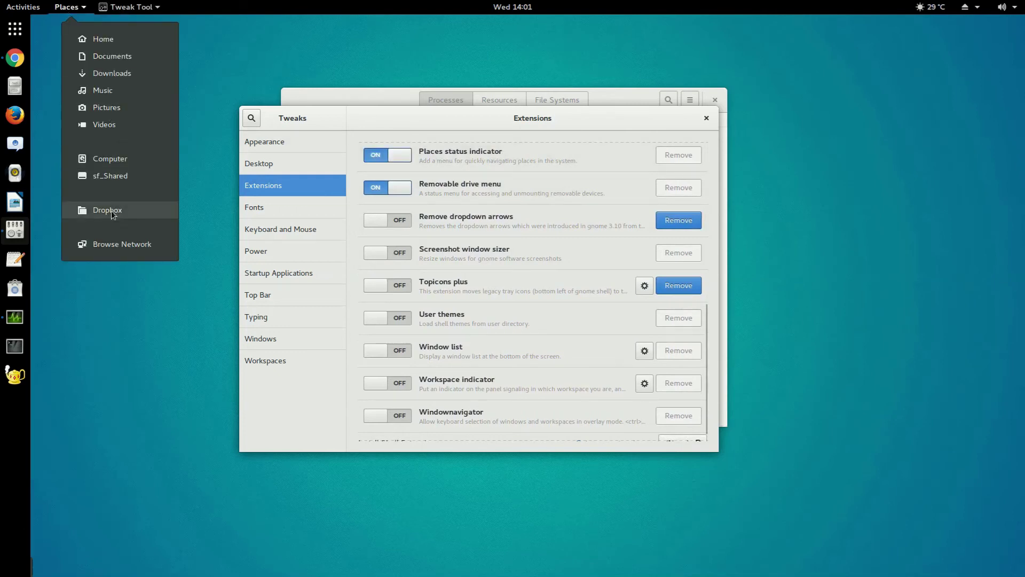
click(115, 82)
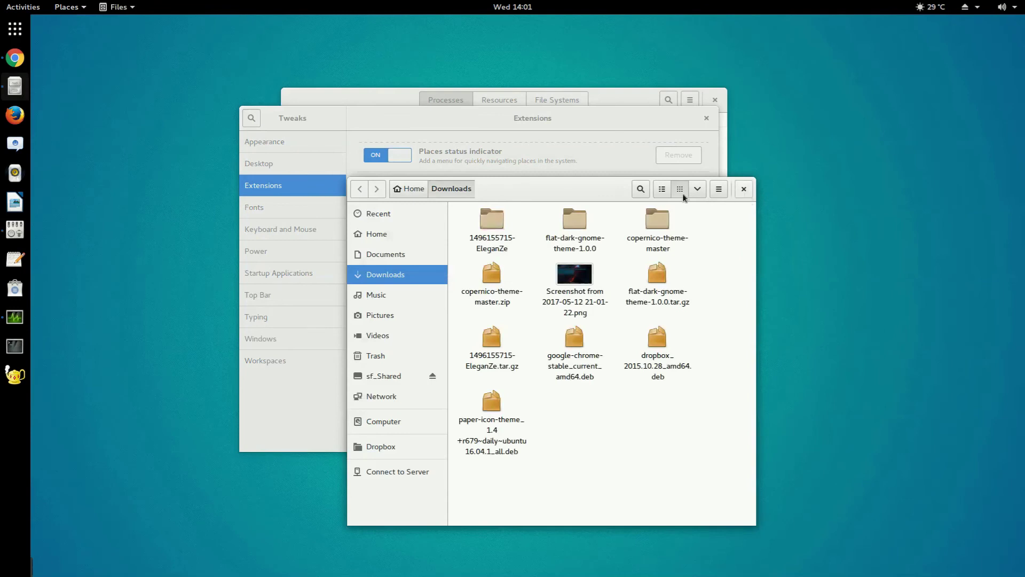
click(586, 123)
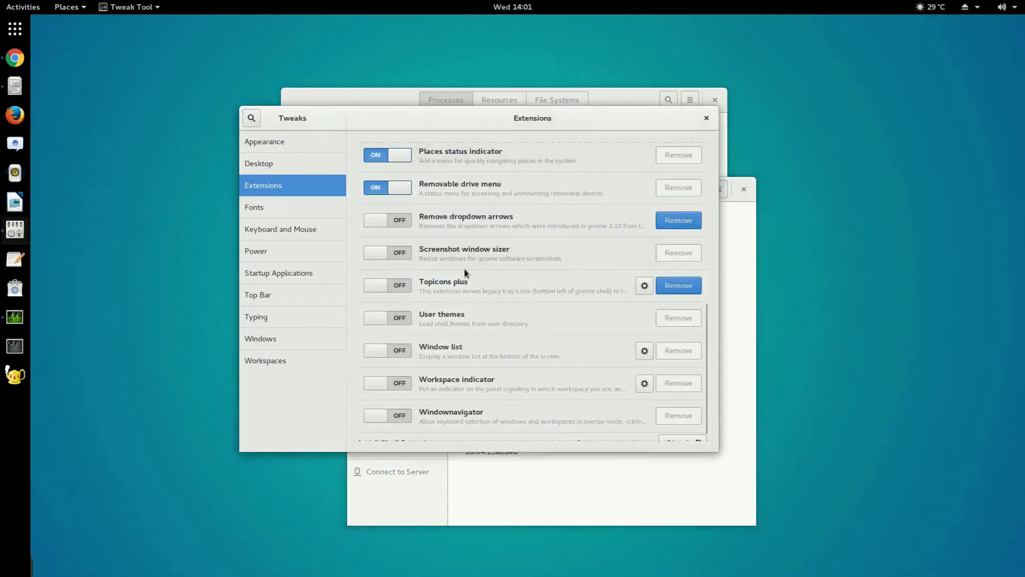
click(402, 318)
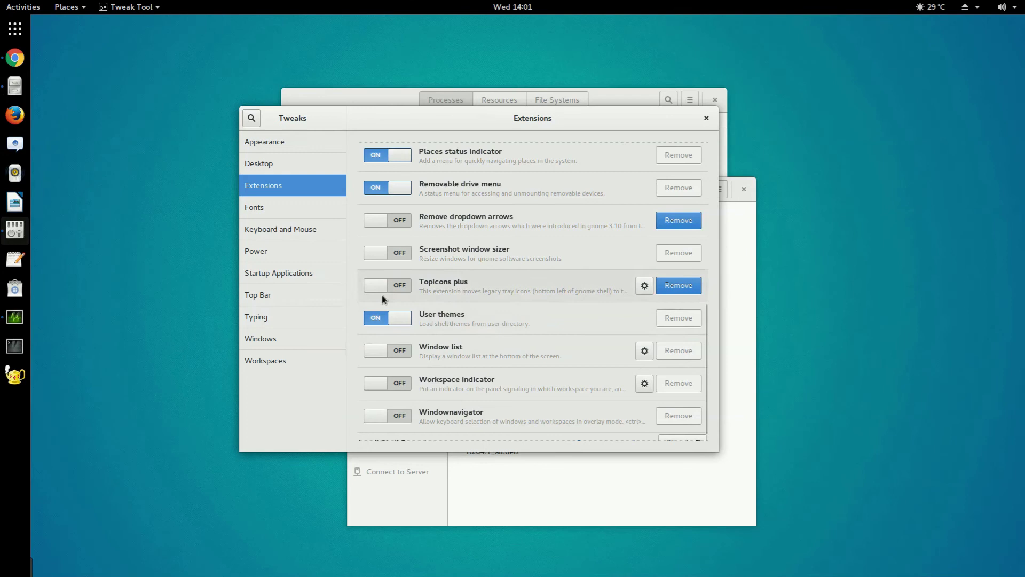
Expand the legacy tray, then switch Topicons plus on to move its icons into the top bar.
scroll(578, 346, down, 1)
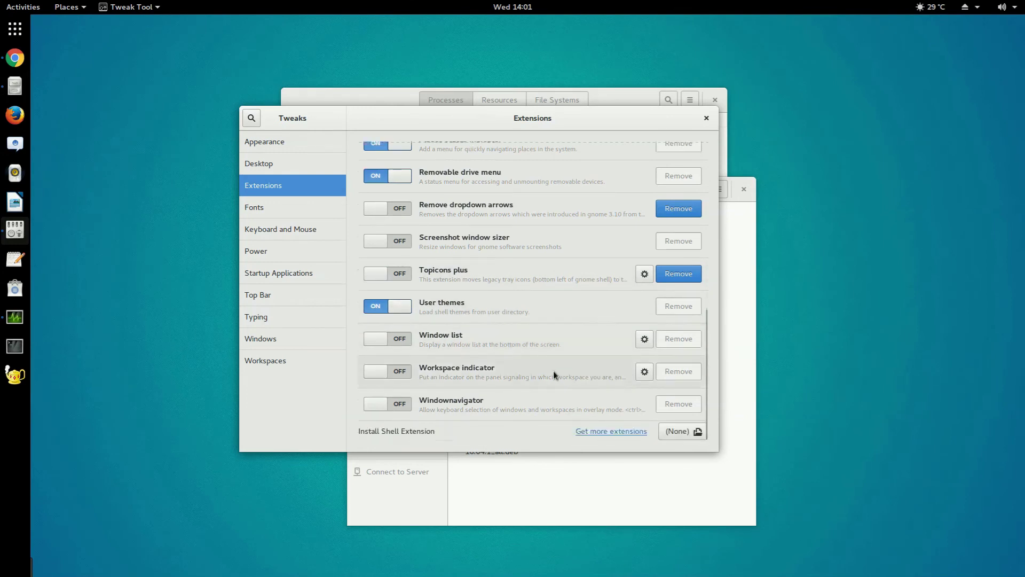
scroll(550, 374, up, 2)
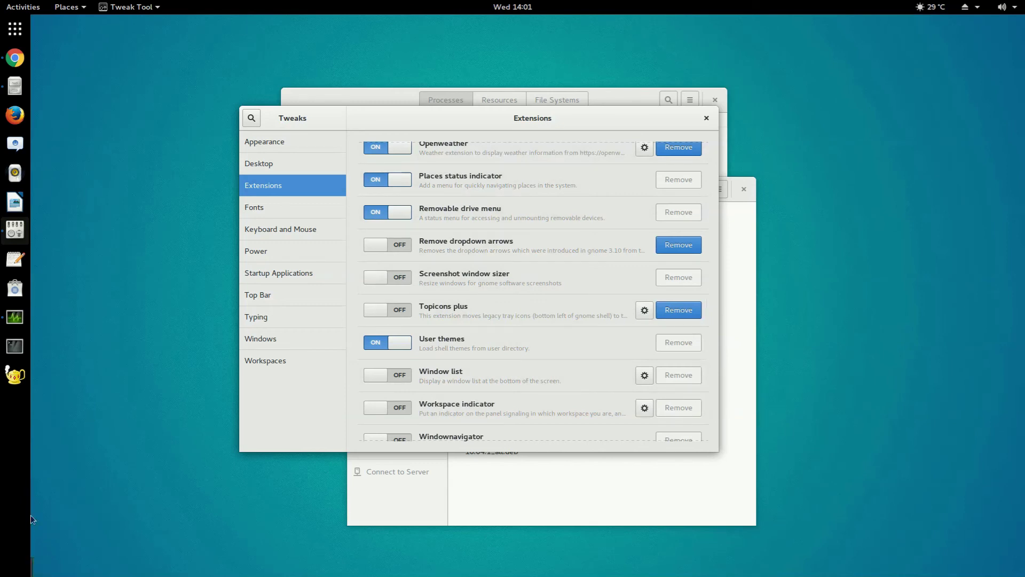
mouse_move(33, 572)
click(39, 568)
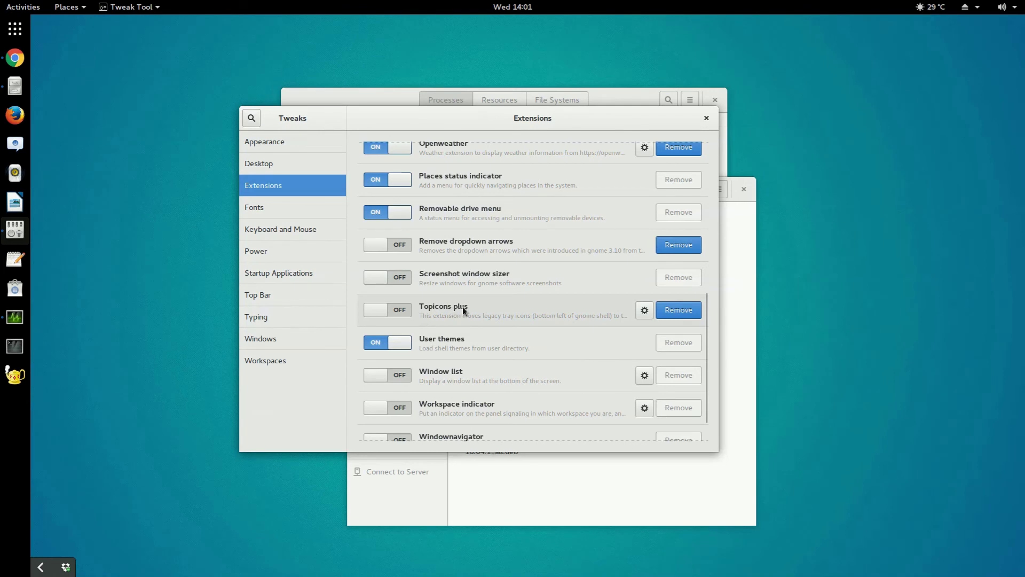
click(400, 312)
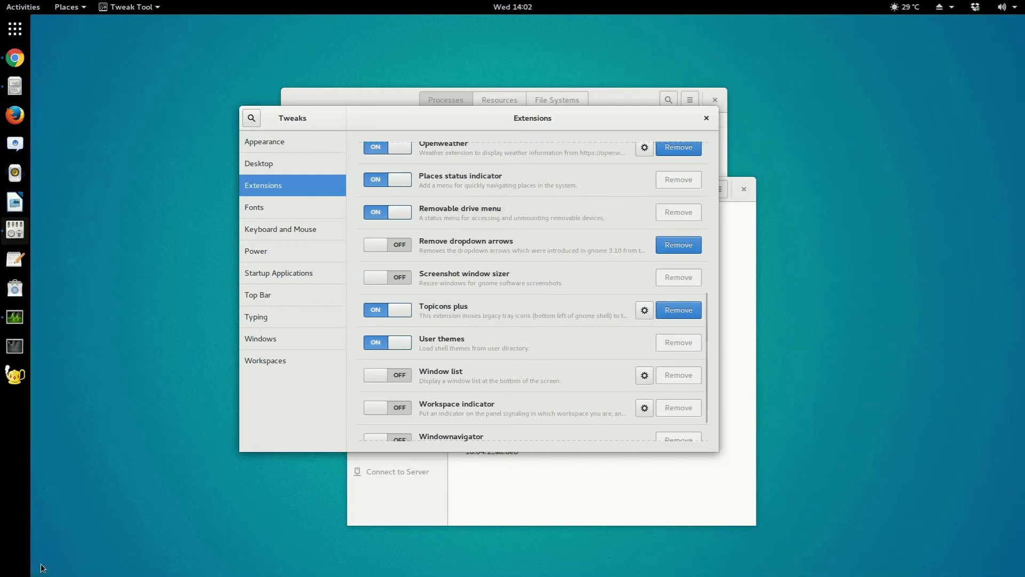
scroll(473, 332, down, 1)
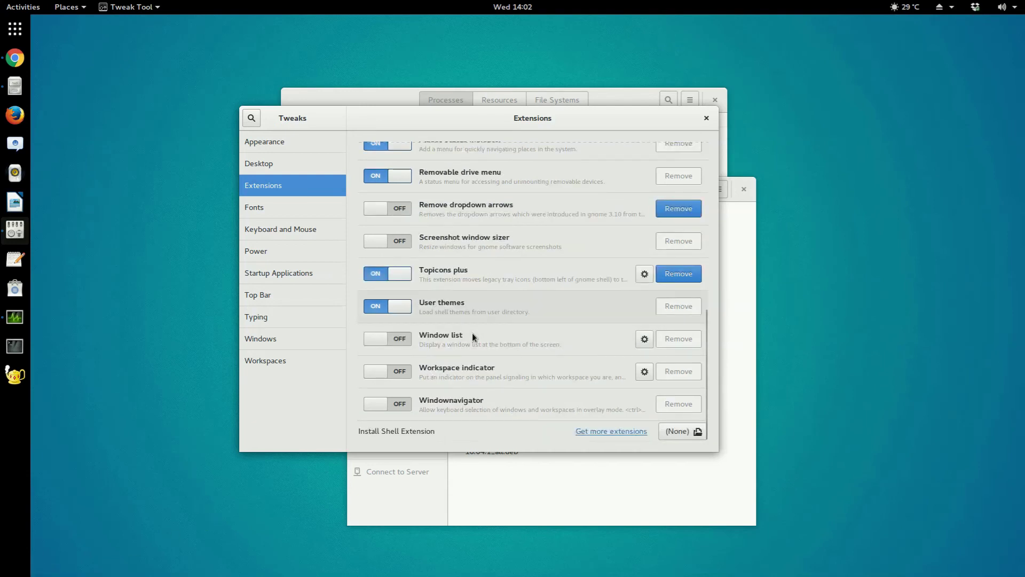
scroll(477, 375, up, 1)
scroll(477, 375, up, 10)
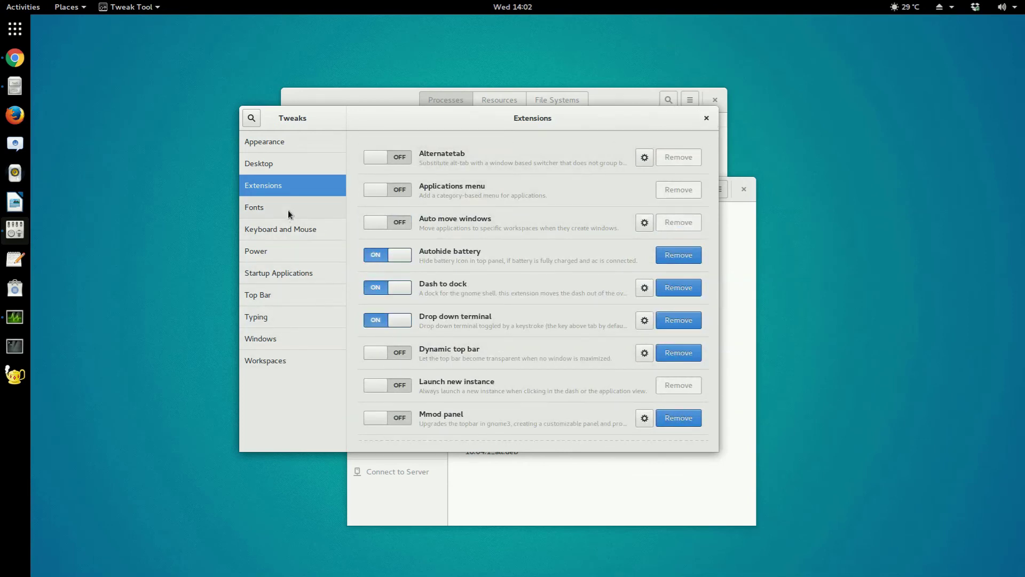
Make the top-bar clock show seconds without the date, then check it in the calendar popup.
click(280, 297)
click(366, 183)
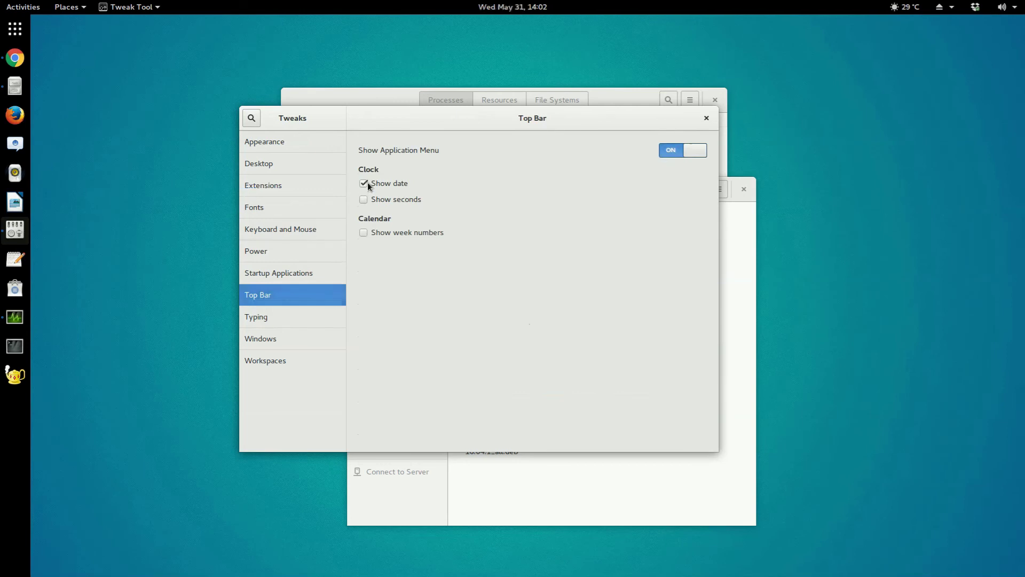
click(367, 183)
click(367, 199)
click(495, 6)
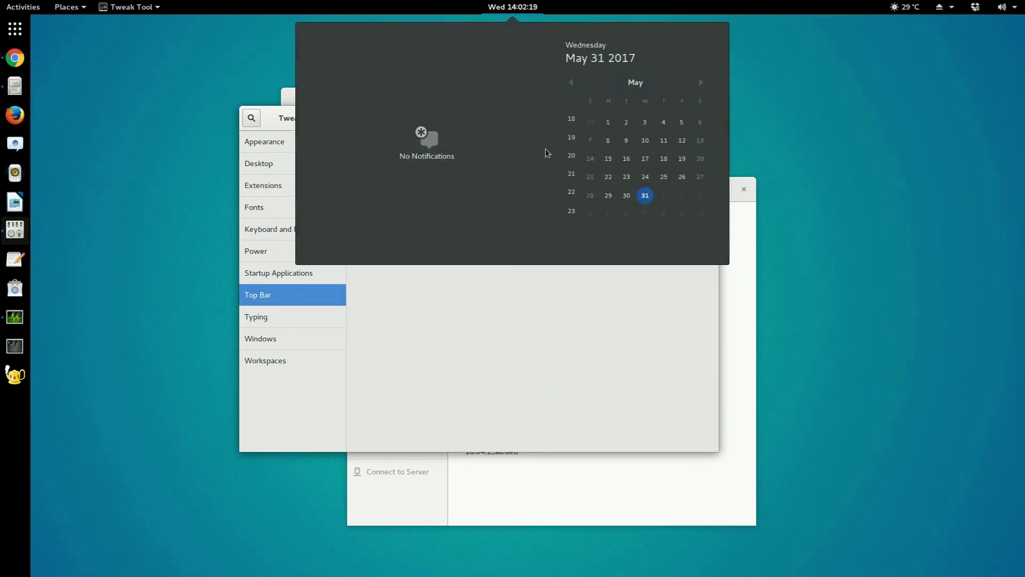
click(411, 233)
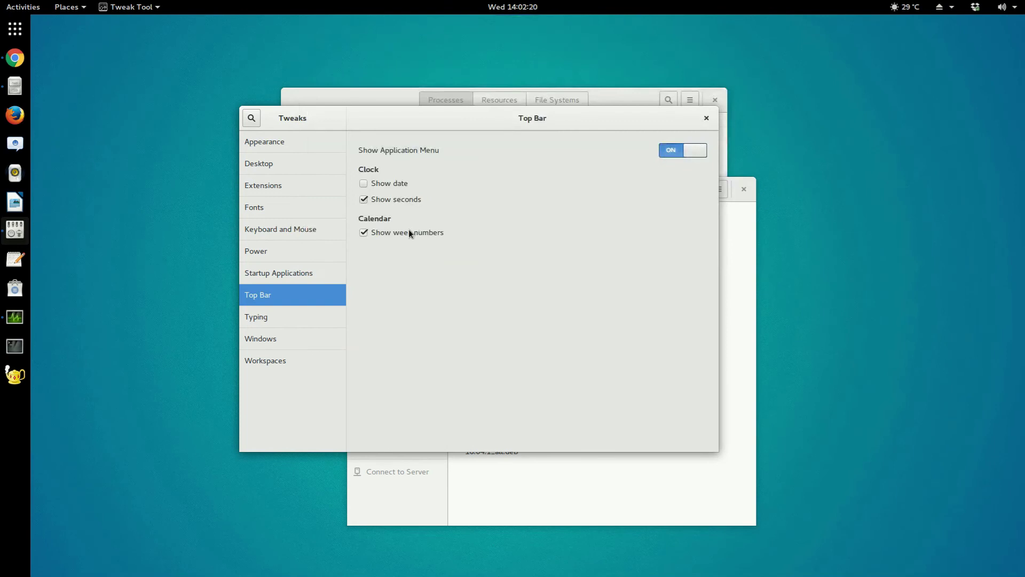
Move through the Startup Applications and Typing pages to the Windows settings page.
click(306, 276)
click(278, 320)
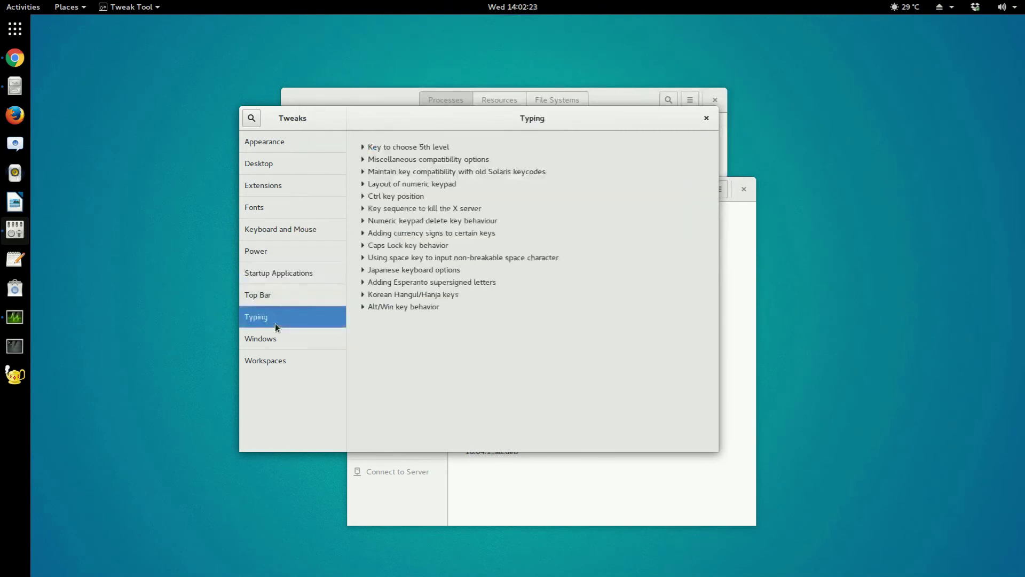
click(278, 340)
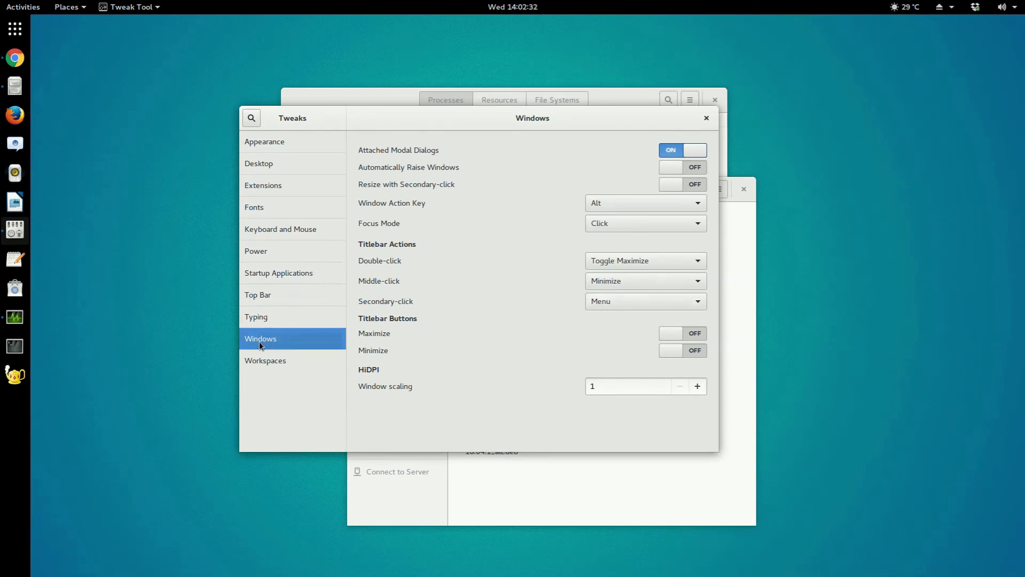
Move the Tweaks window, test middle-click minimizing it, and restore it from the dock.
drag(401, 126, 391, 69)
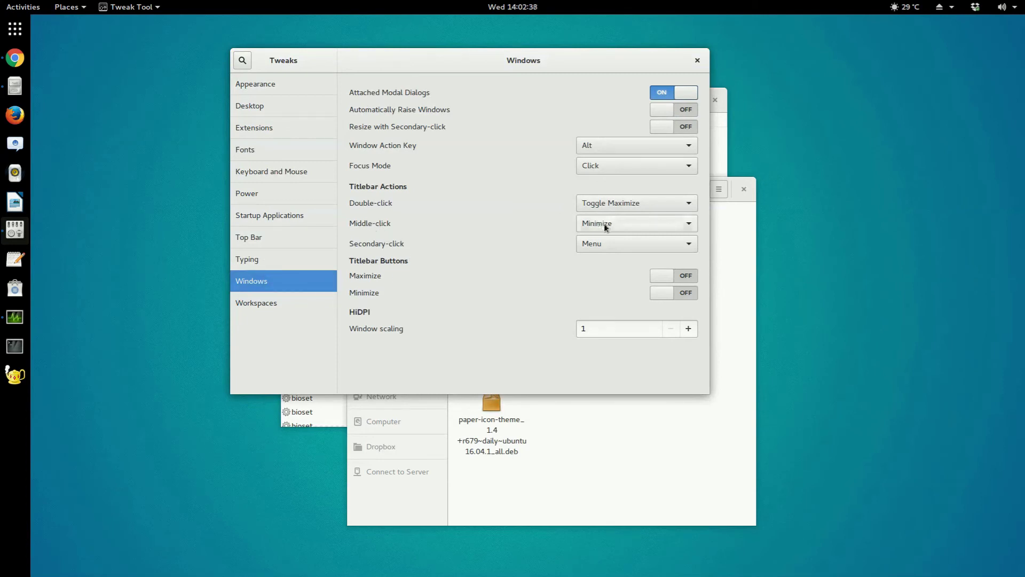
middle_click(515, 60)
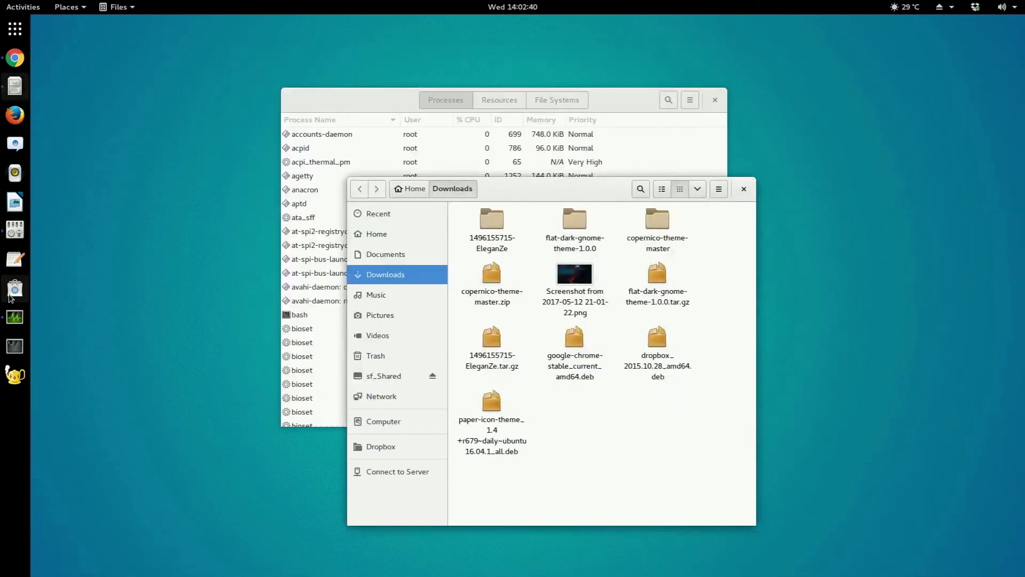
click(14, 232)
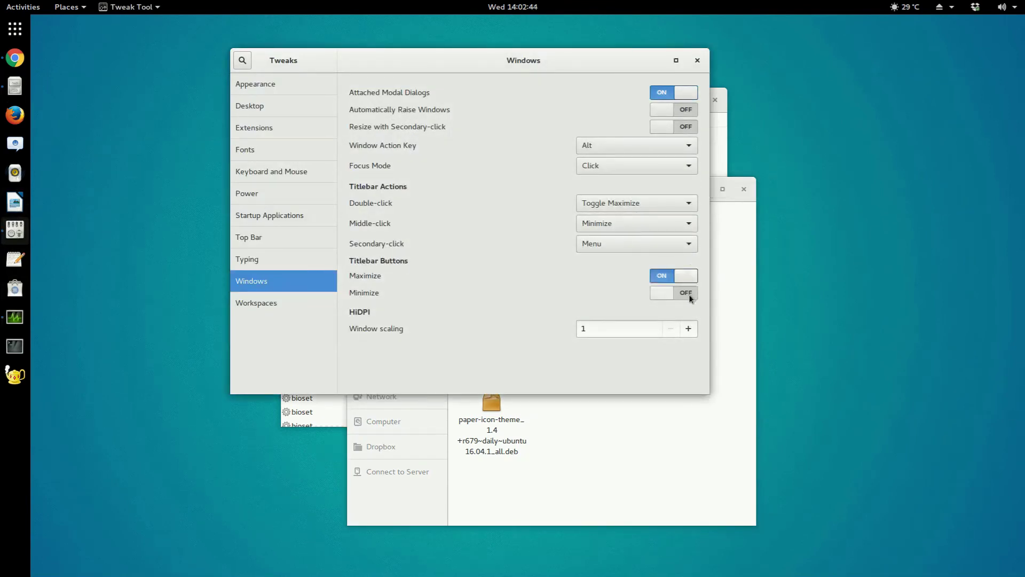
Keep the titlebar Maximize and Minimize buttons off, then go to the Appearance page.
click(668, 293)
click(666, 276)
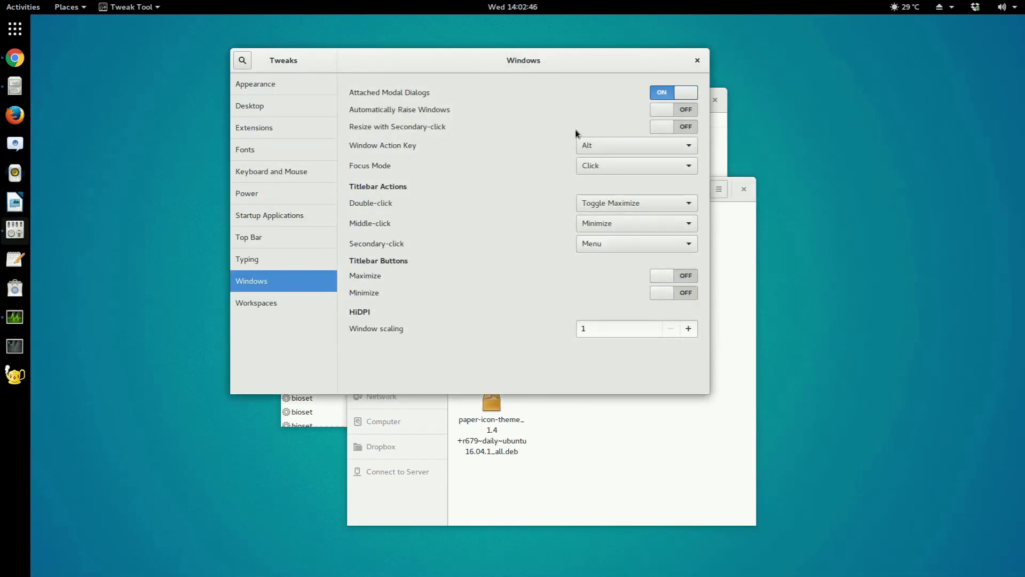
click(267, 303)
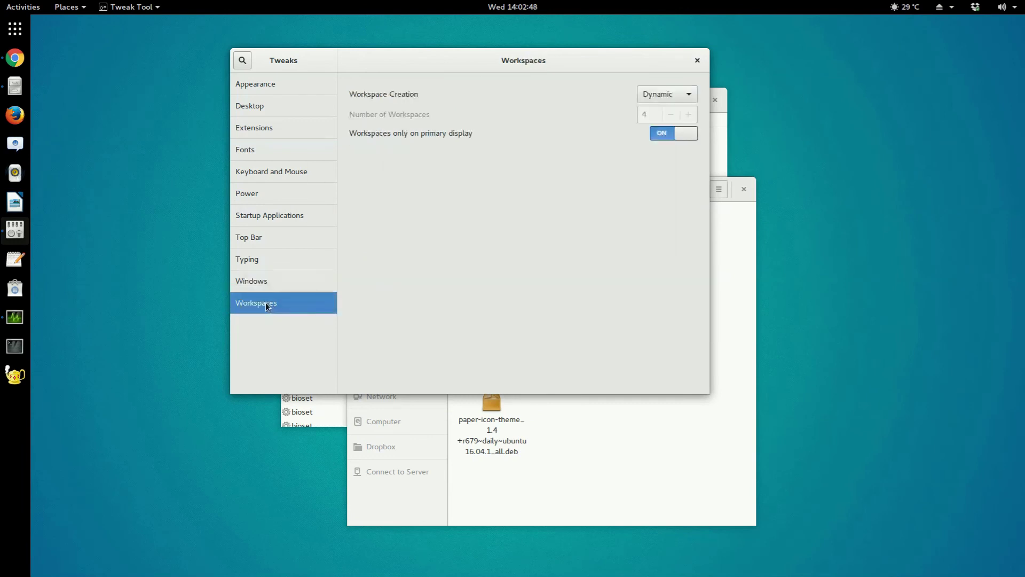
click(267, 88)
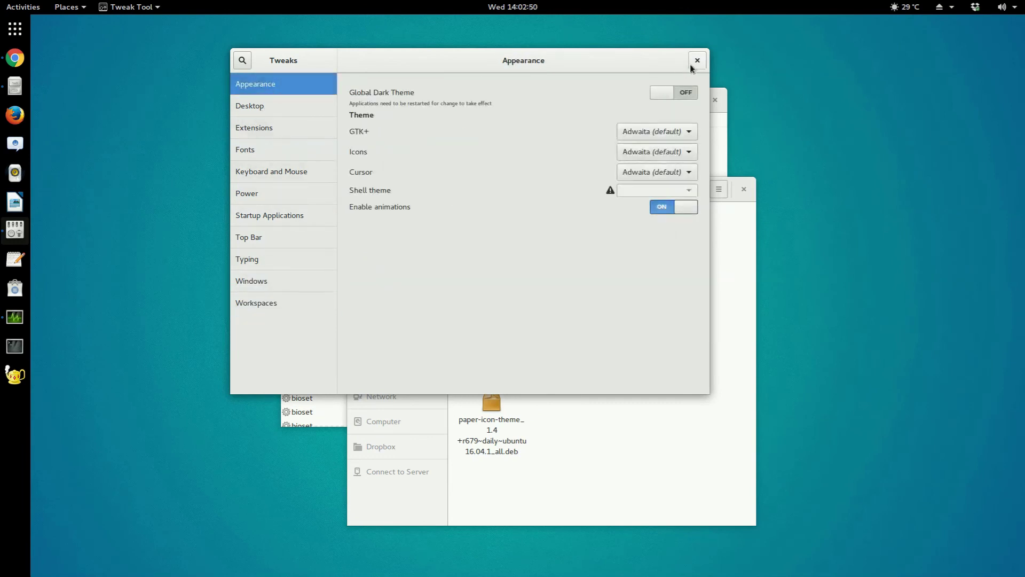
Rearrange the Tweaks and Files windows and set the GTK+ theme to Paper.
drag(549, 57, 470, 186)
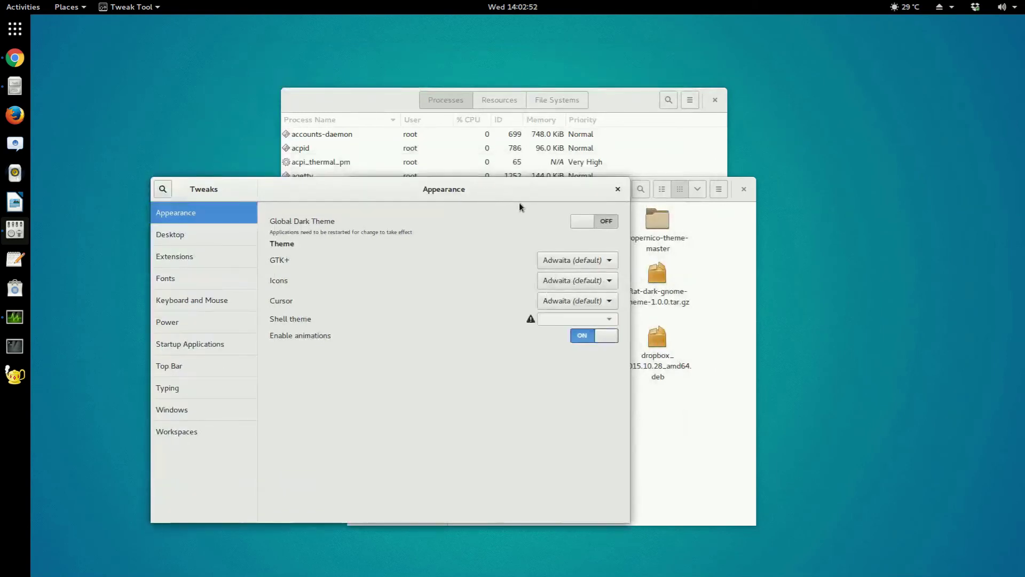
click(688, 238)
drag(592, 191, 860, 42)
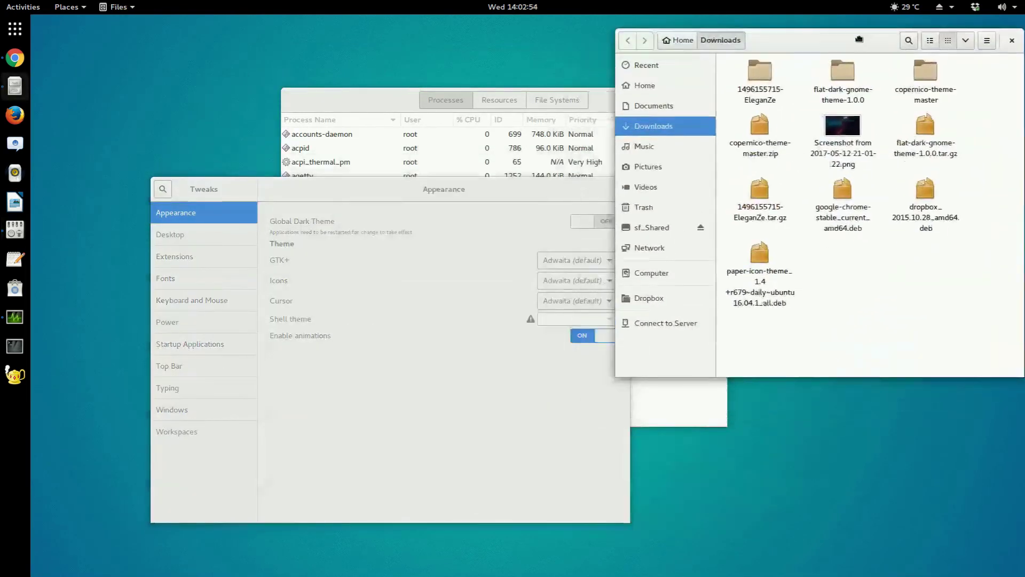
click(511, 204)
click(561, 262)
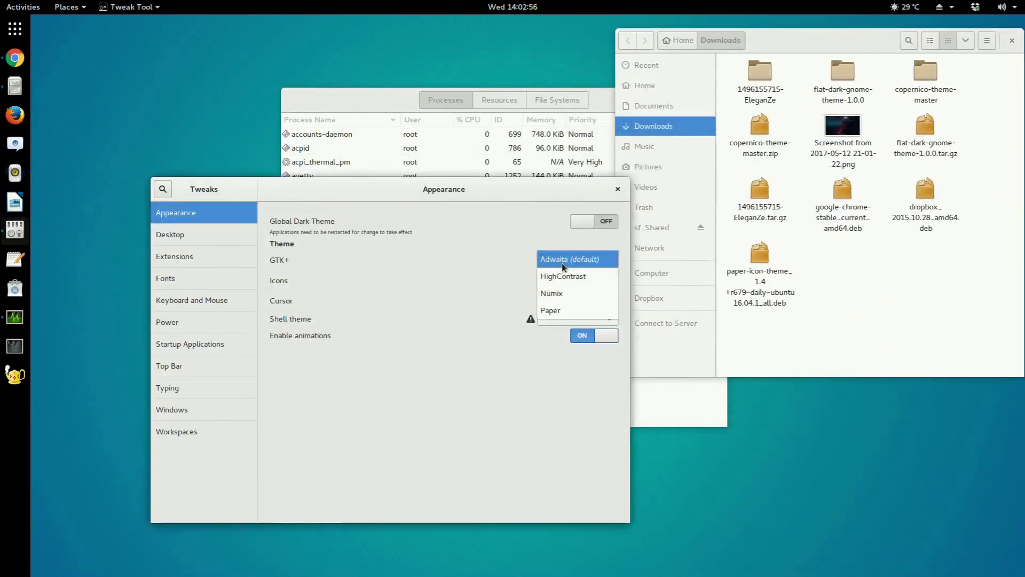
click(574, 314)
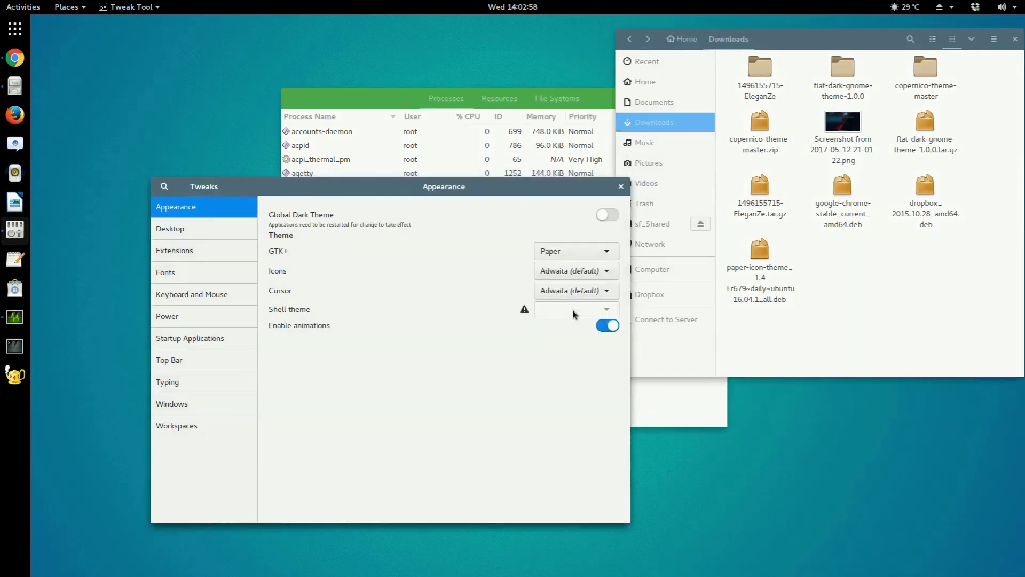
Preview the Paper theme on System Monitor and a new gedit window, then close gedit.
click(394, 98)
drag(393, 98, 344, 79)
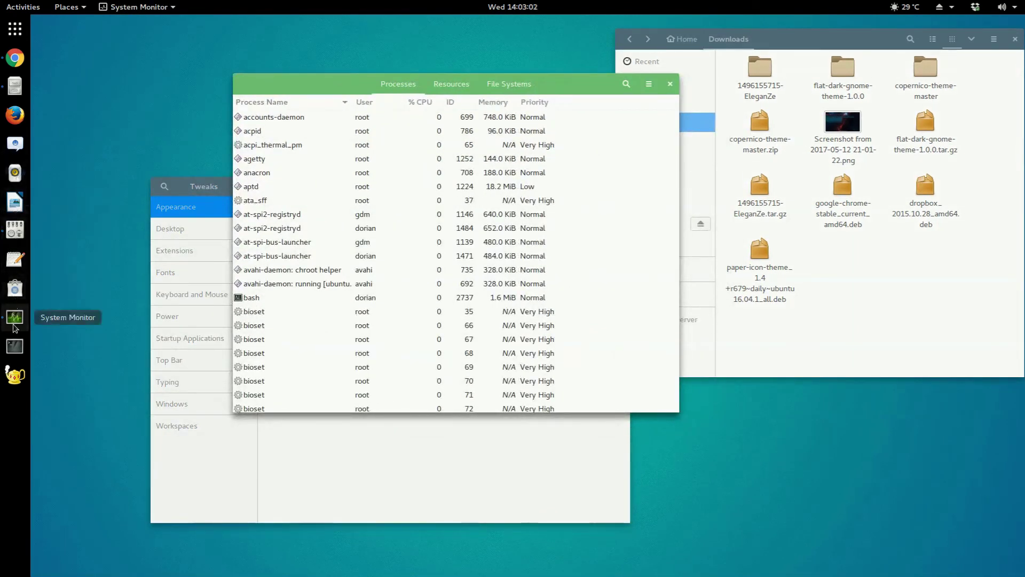
click(15, 261)
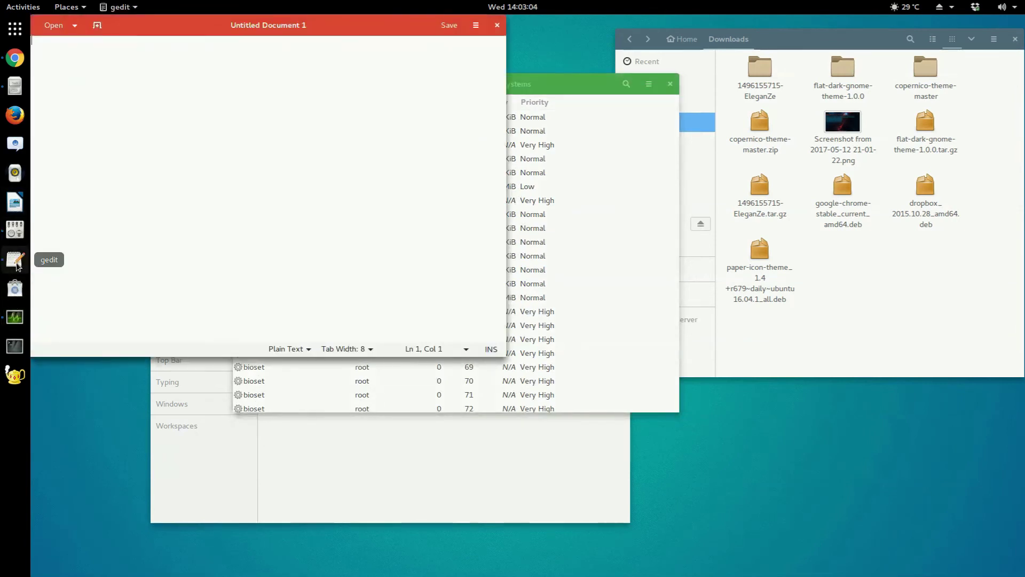
drag(216, 27, 576, 219)
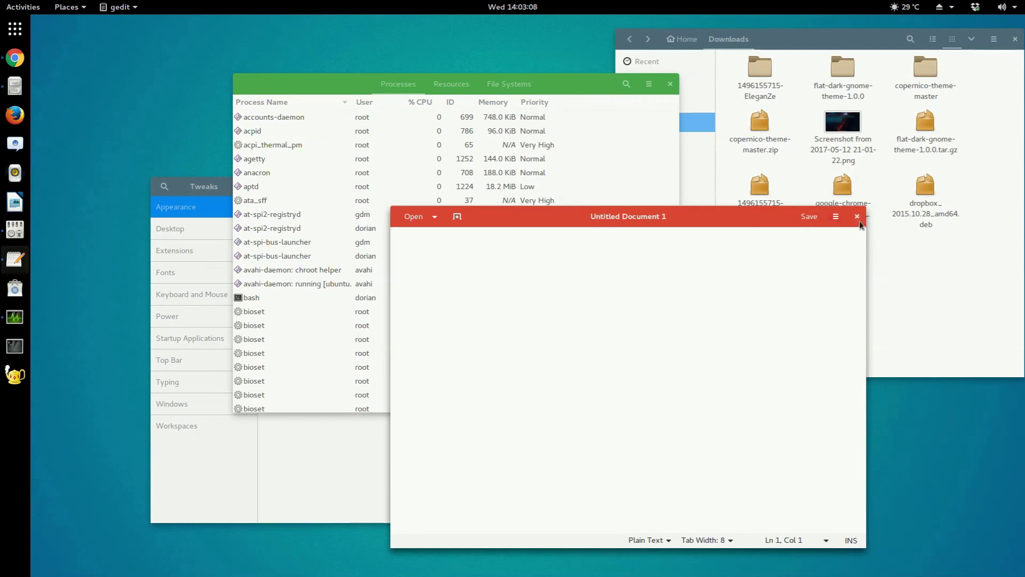
click(860, 223)
Set the Icons and Cursor themes to Paper, previewing icons in the application grid.
click(476, 462)
click(573, 274)
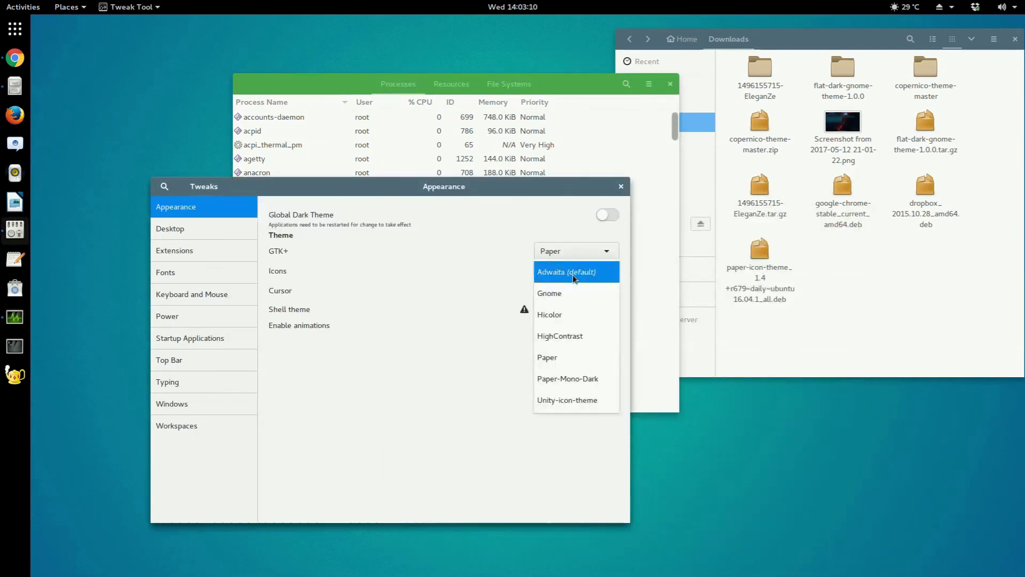
click(561, 358)
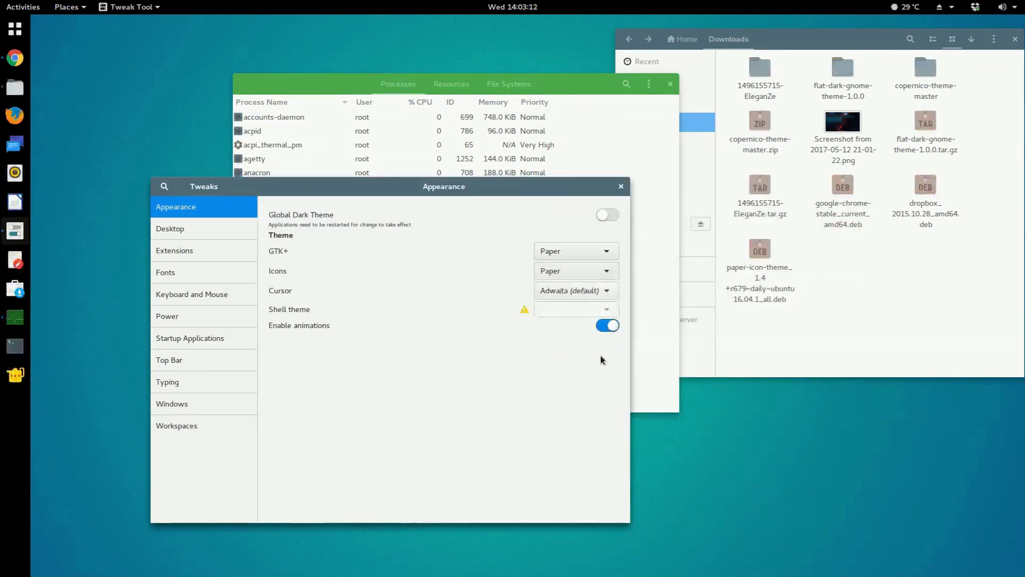
click(11, 29)
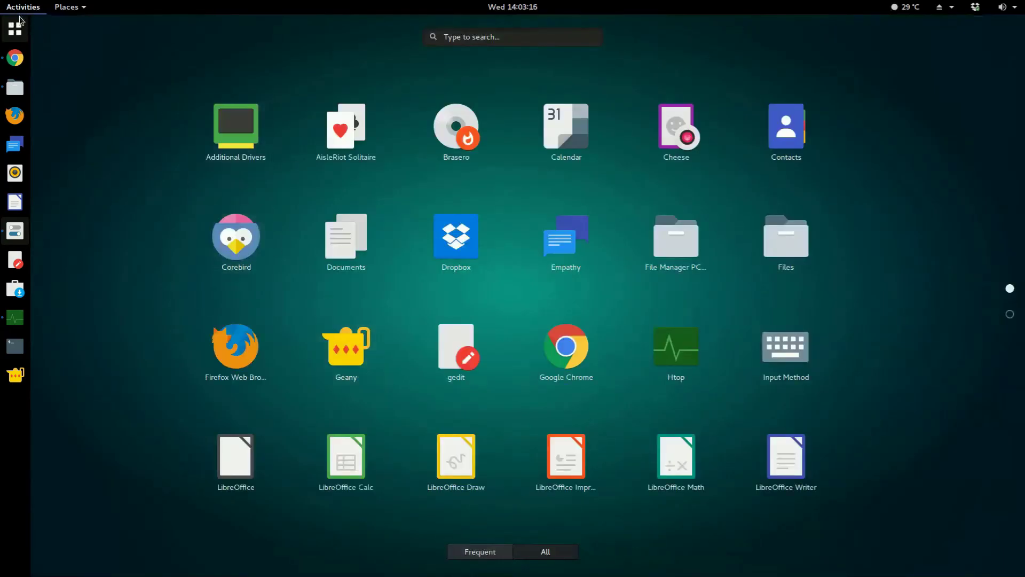
click(15, 31)
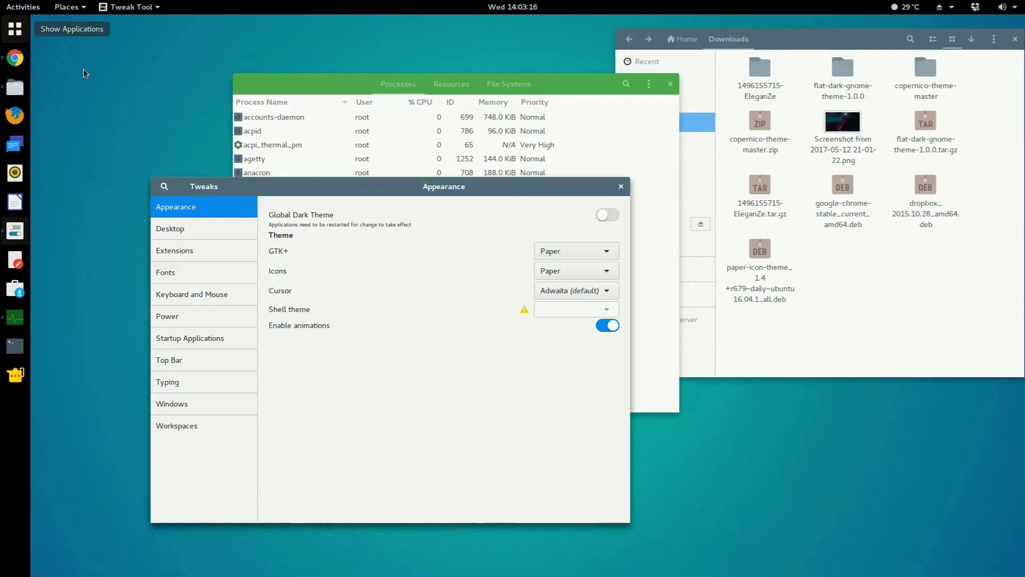
click(567, 292)
click(555, 311)
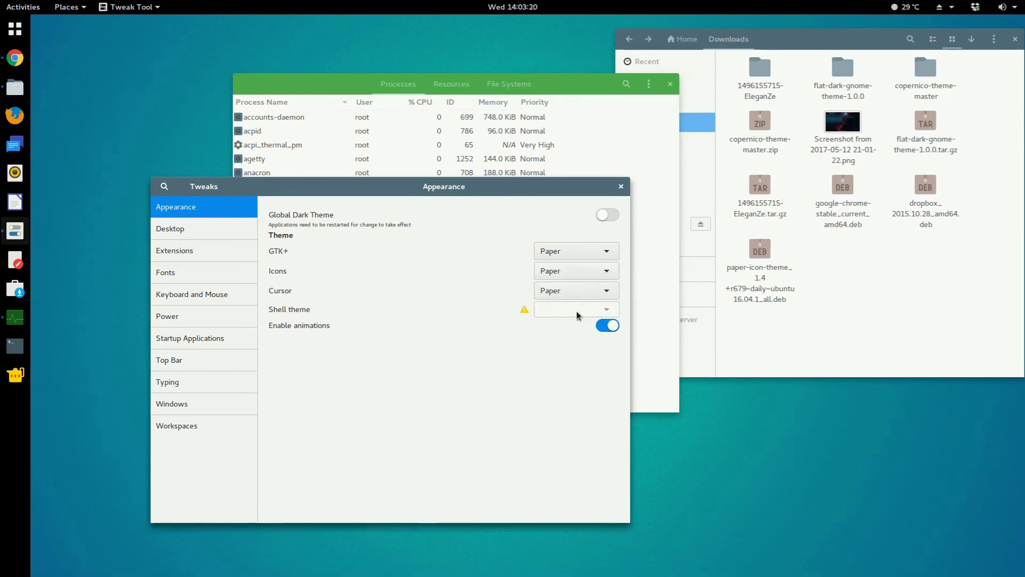
Turn off the User themes extension and restart Tweak Tool.
click(213, 234)
click(201, 253)
scroll(457, 420, down, 10)
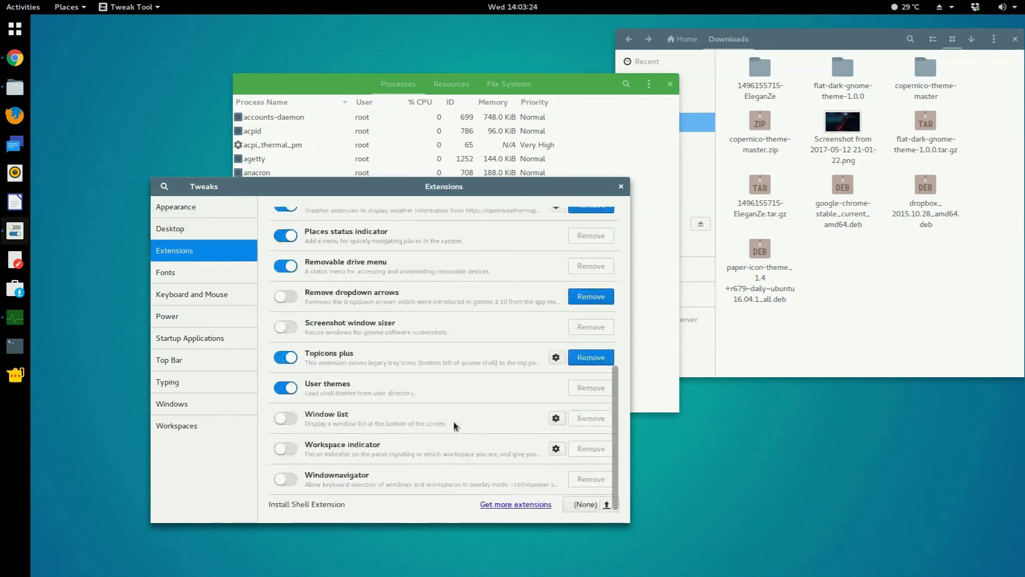
click(291, 388)
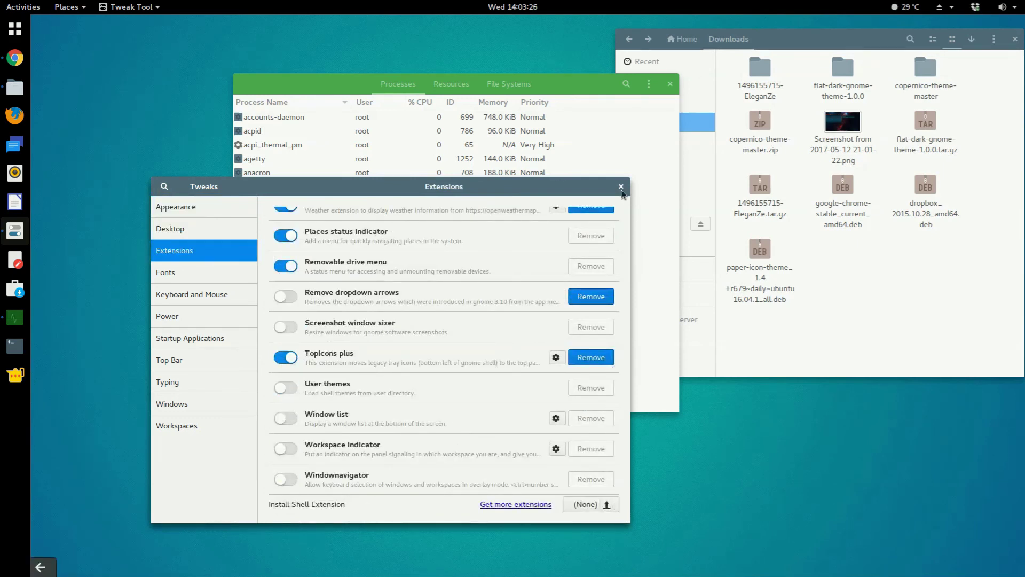
click(621, 187)
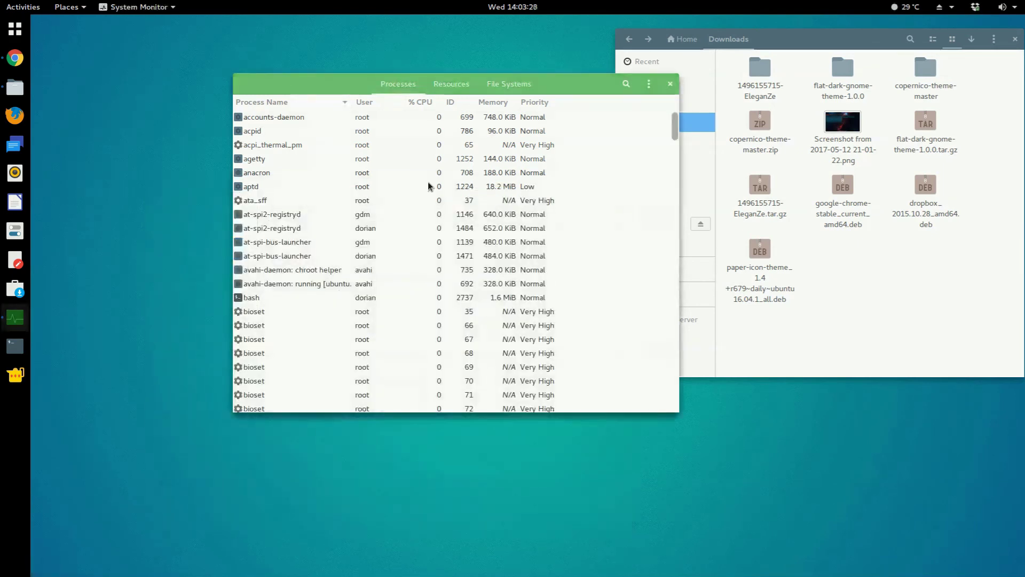
click(15, 232)
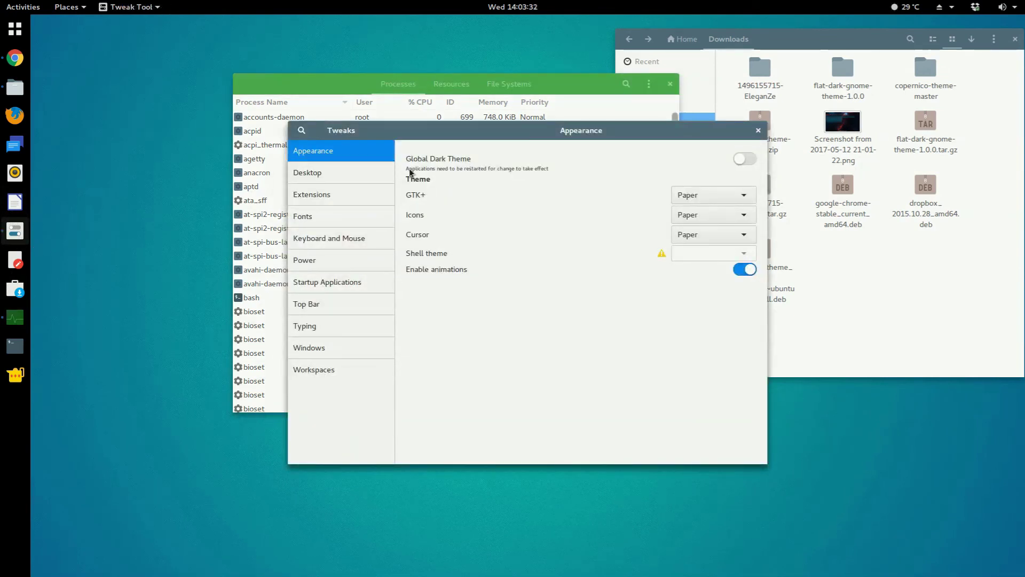
Recheck the Extensions list and Appearance page, then restart Tweak Tool again.
click(321, 195)
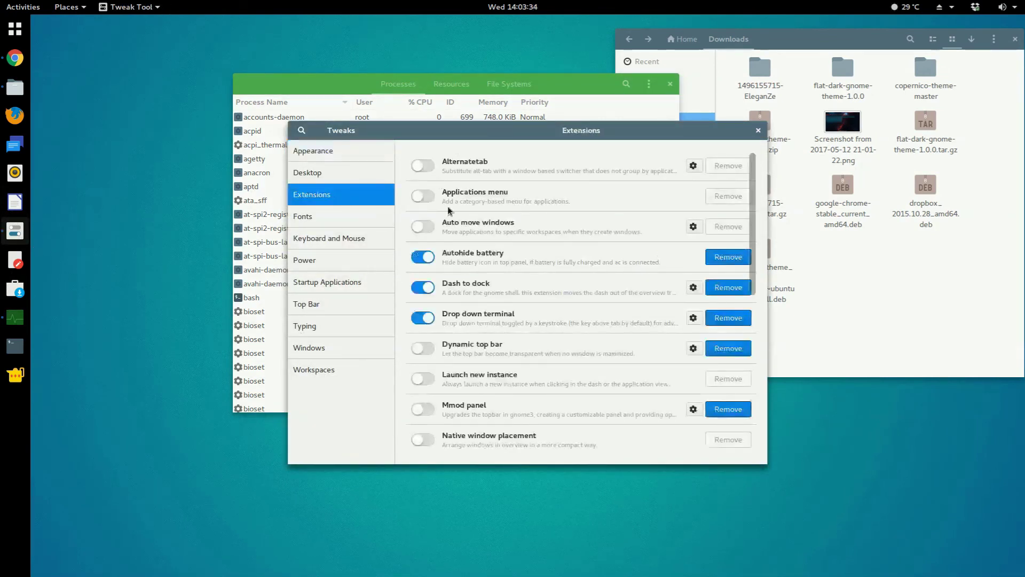
click(347, 151)
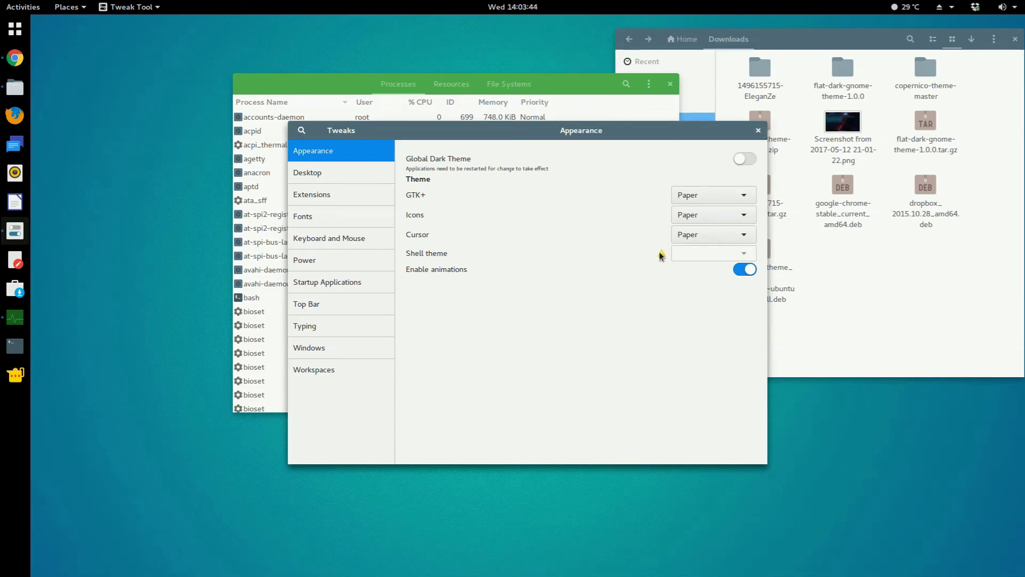
mouse_move(661, 255)
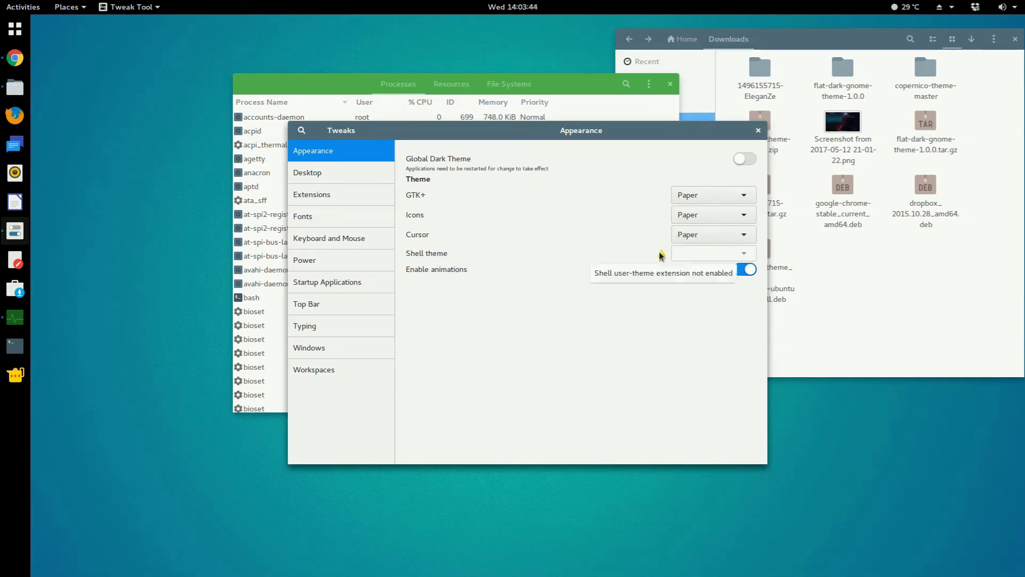
click(331, 199)
scroll(604, 363, down, 1)
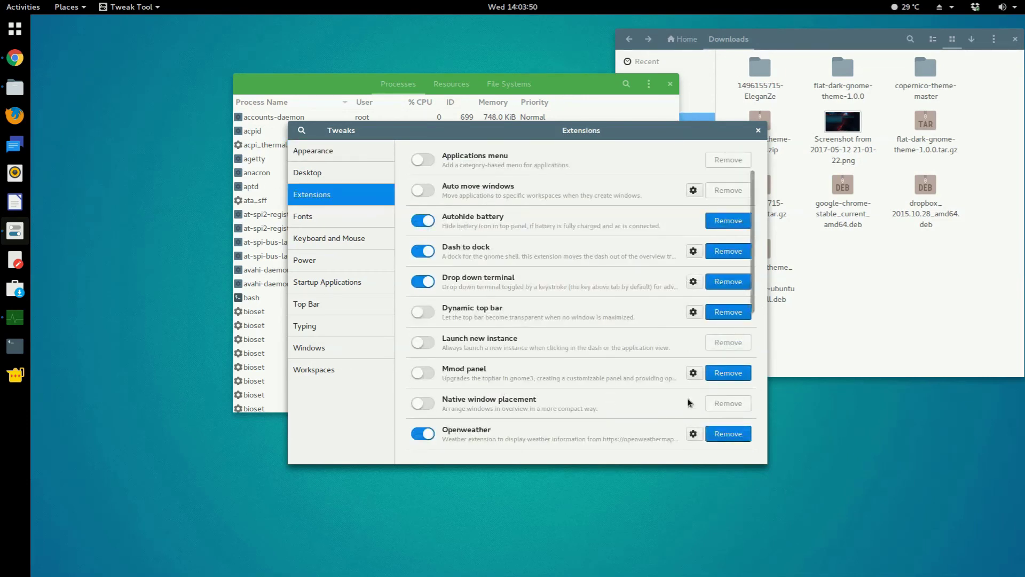
scroll(614, 395, down, 8)
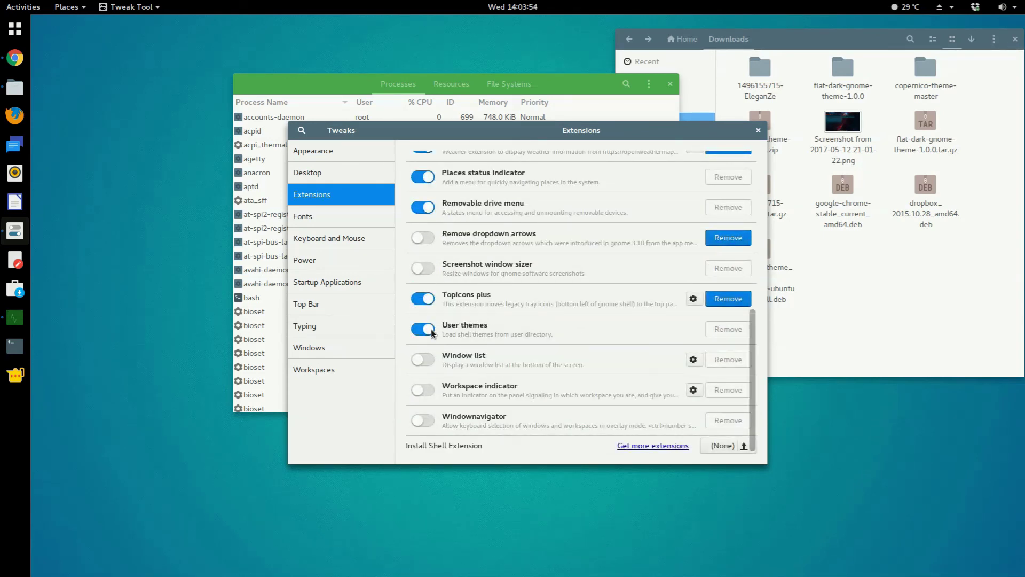
click(323, 153)
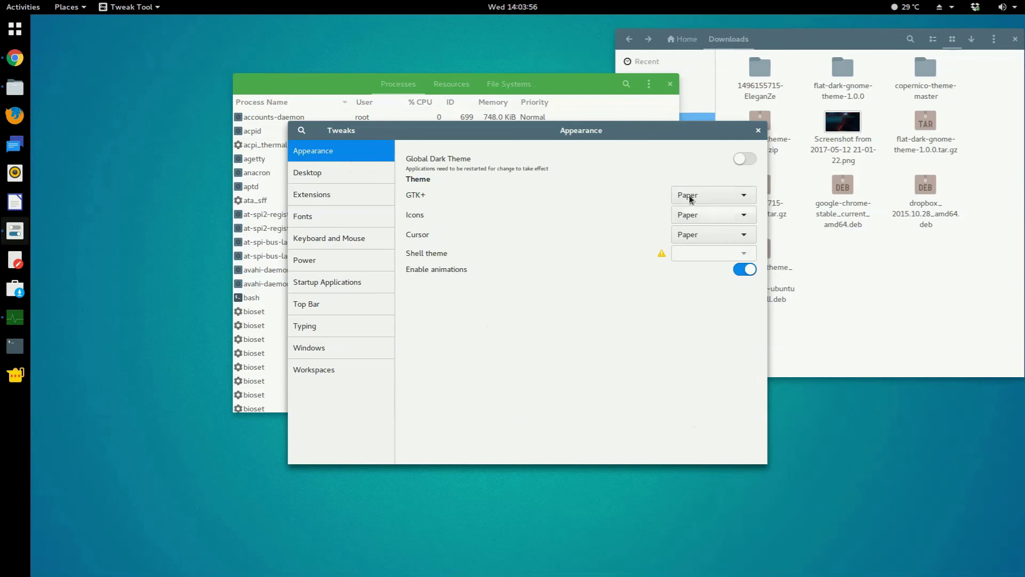
click(759, 130)
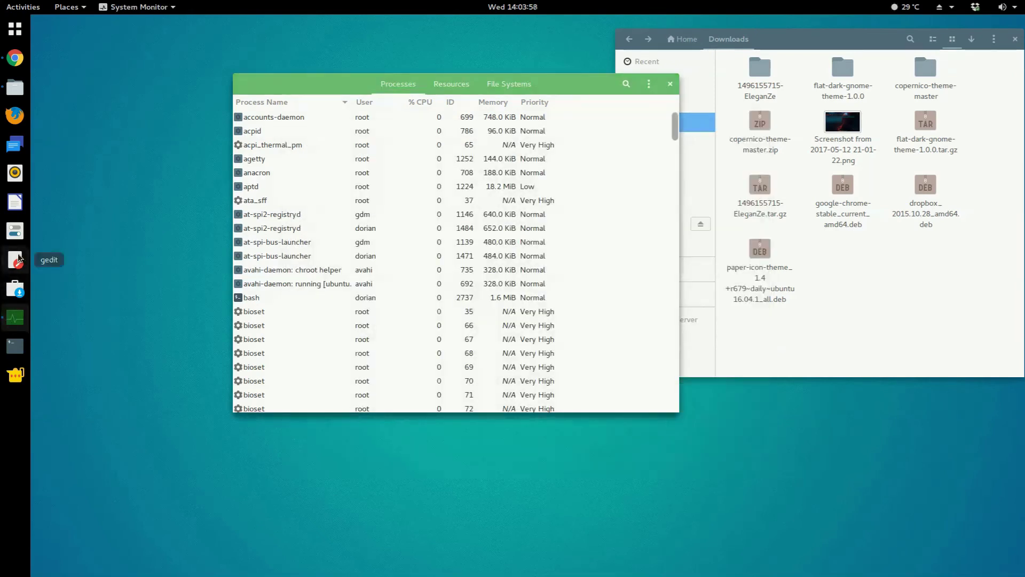
click(16, 225)
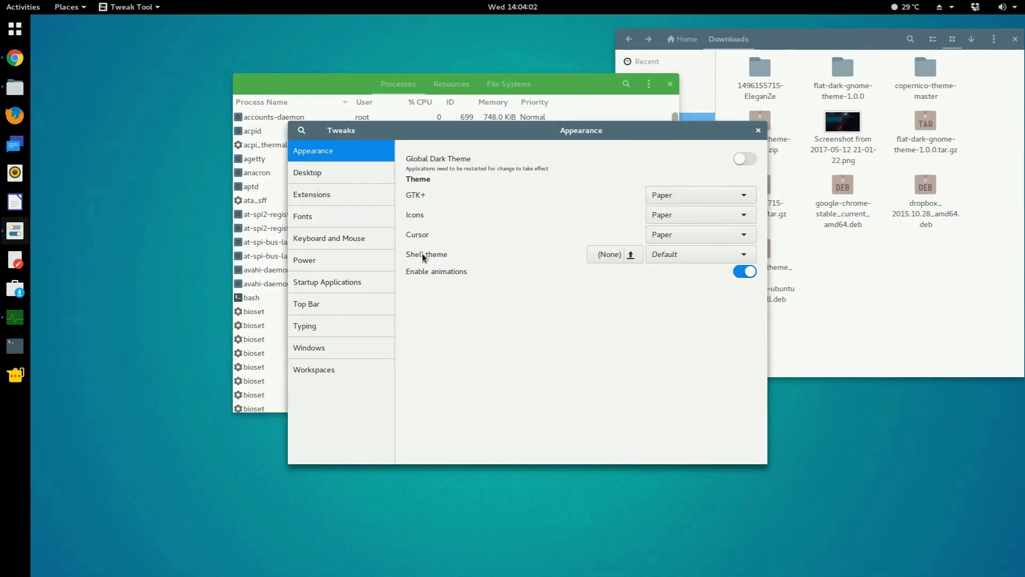
Set the Shell theme to Flat-dark instead of installing one from file.
click(632, 255)
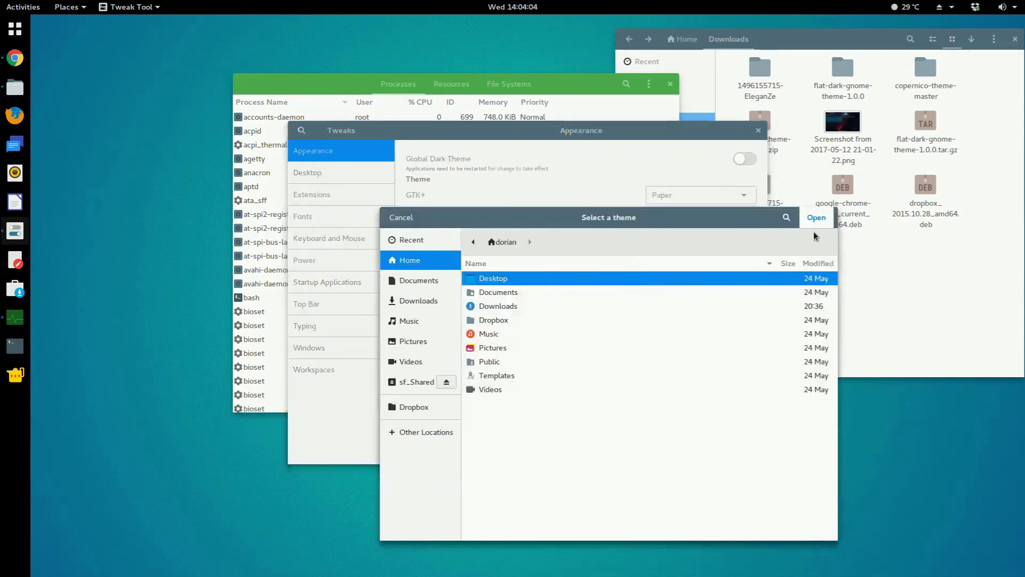
click(414, 220)
click(694, 235)
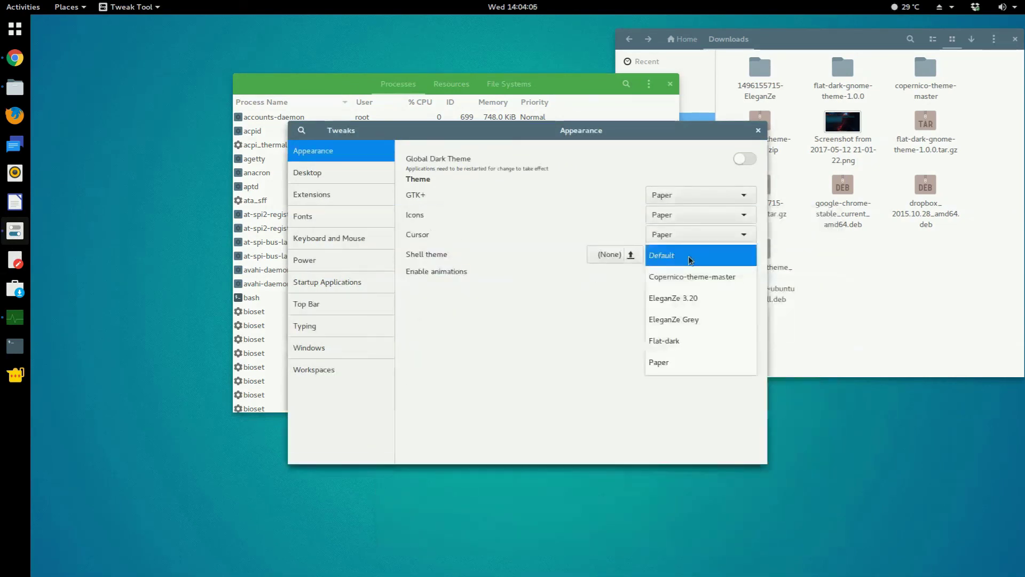
click(681, 342)
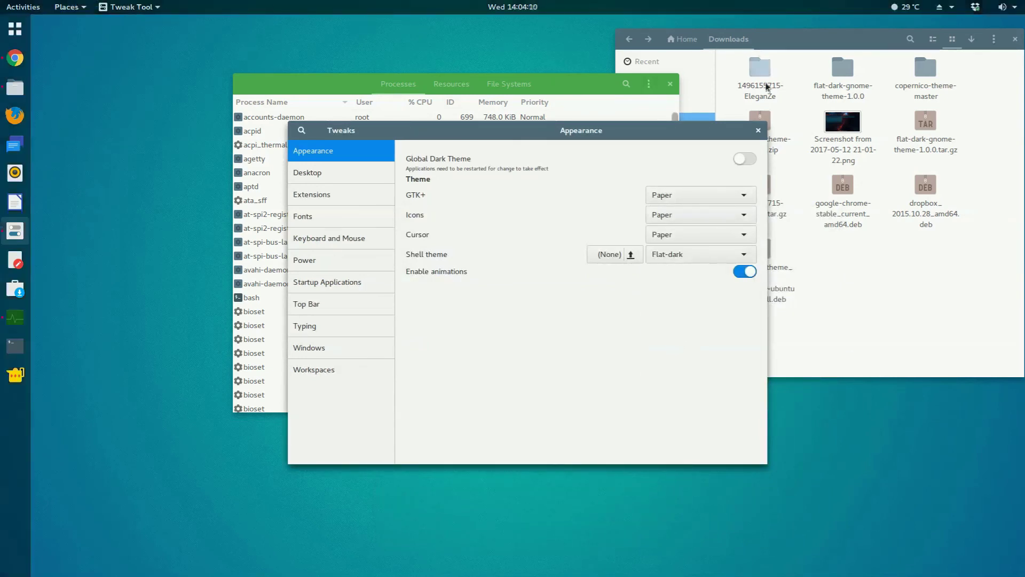
Change the desktop wallpaper to the desert road under clouds.
right_click(110, 114)
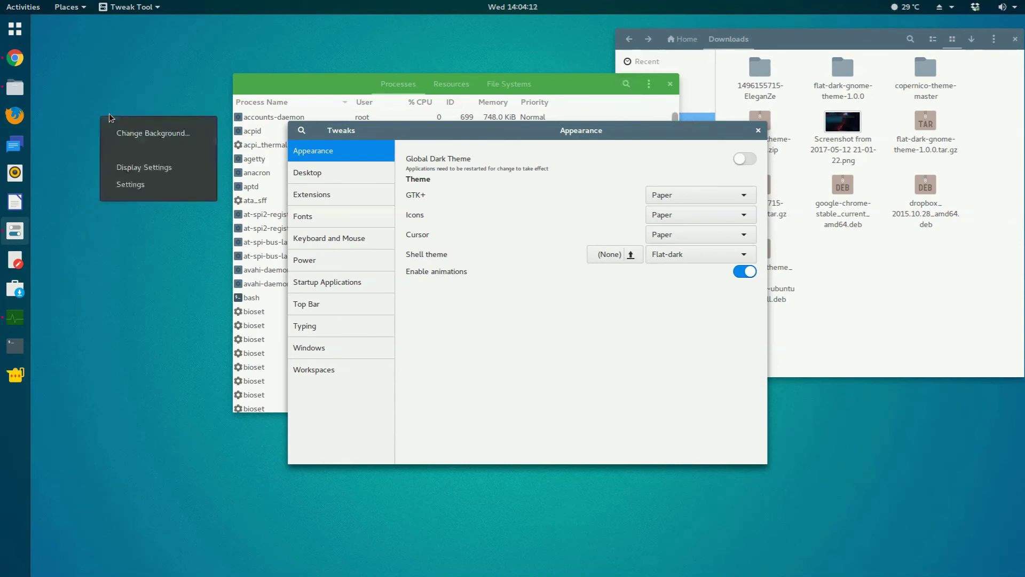
click(152, 134)
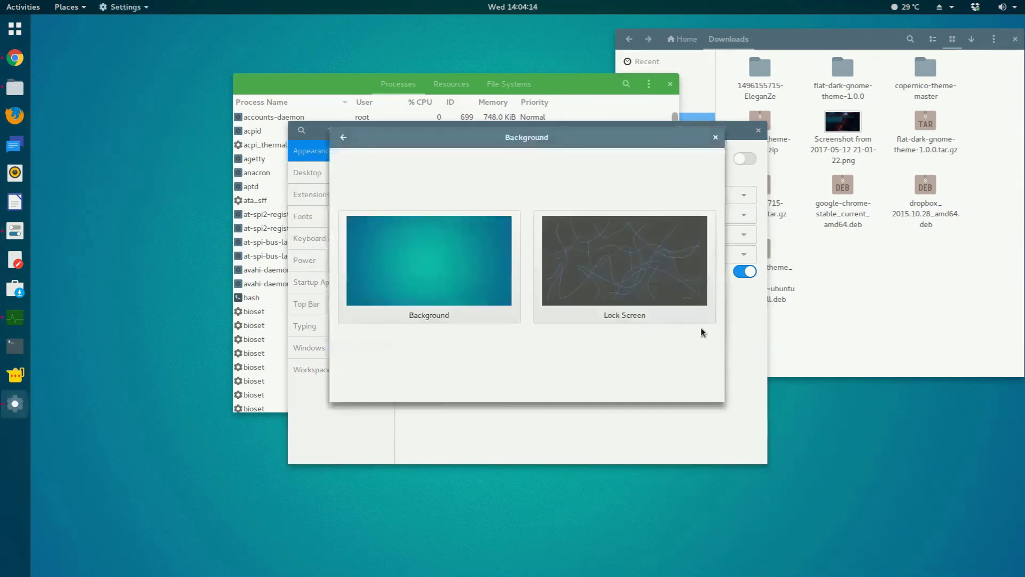
click(430, 275)
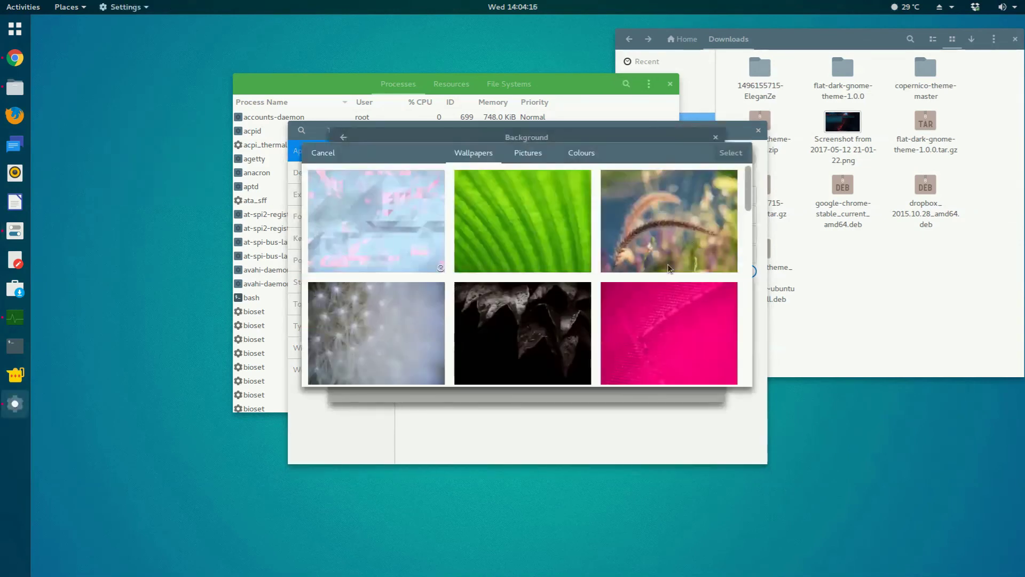
scroll(668, 267, down, 10)
click(672, 206)
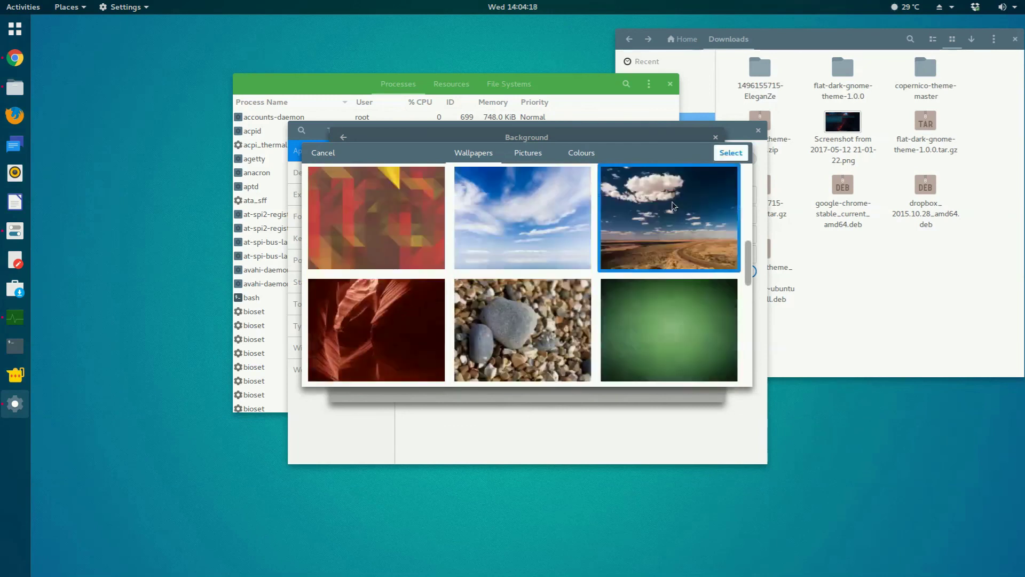
double_click(696, 201)
Try the Paper, Copernico-theme-master and EleganZe 3.20 shell themes, ending on Default.
click(716, 137)
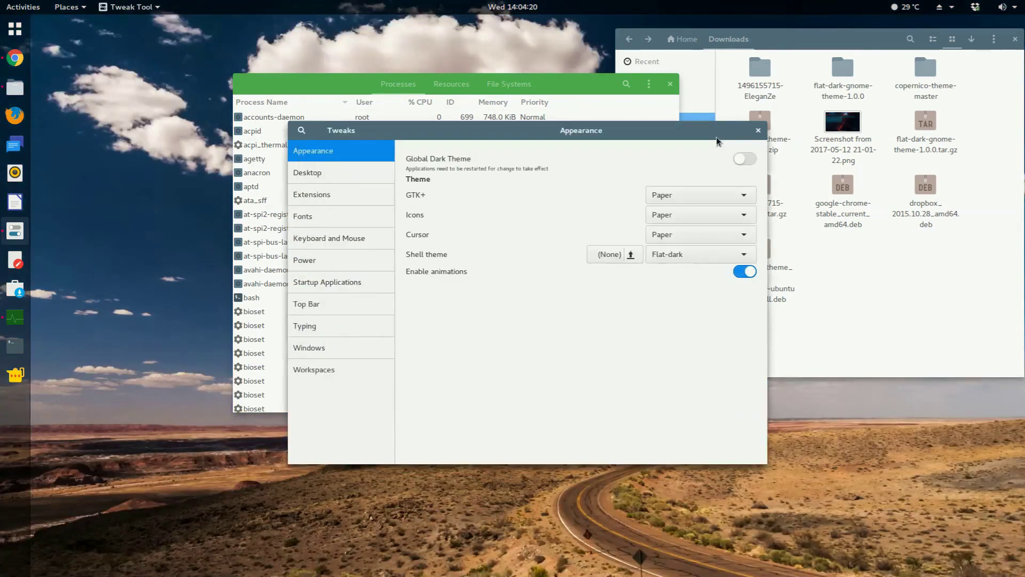
click(669, 257)
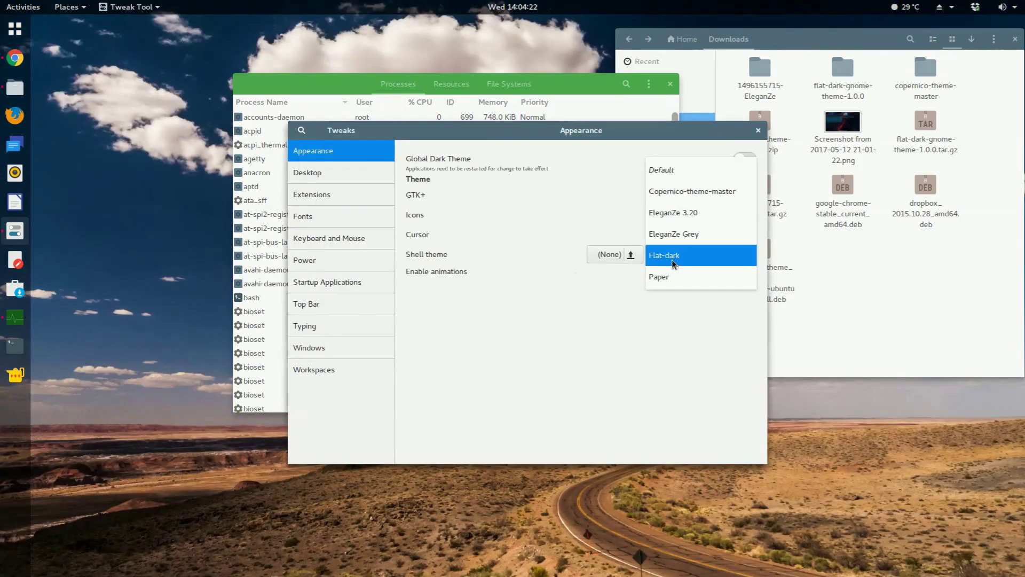
click(676, 278)
click(665, 255)
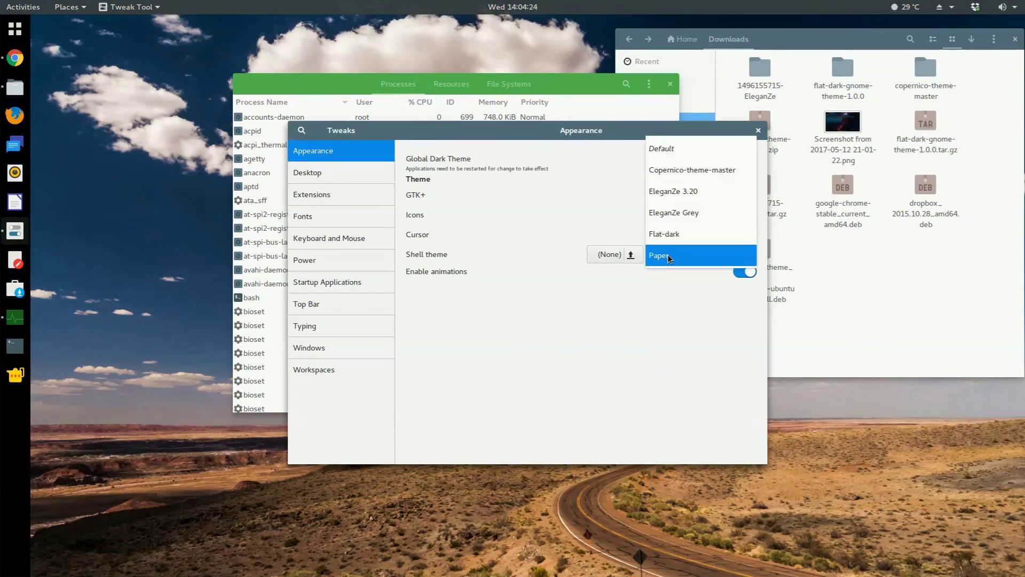
click(701, 166)
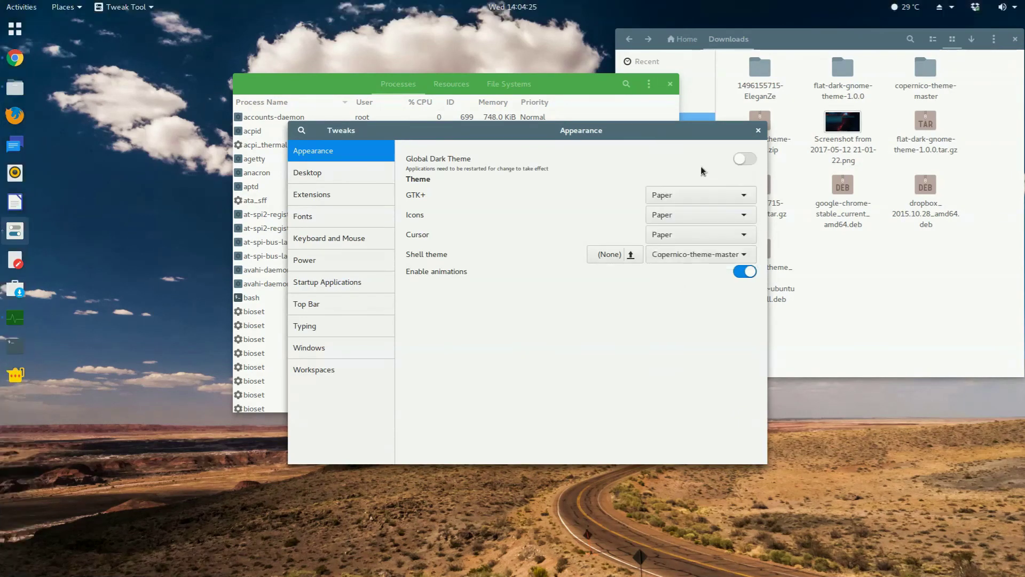
click(700, 256)
click(700, 274)
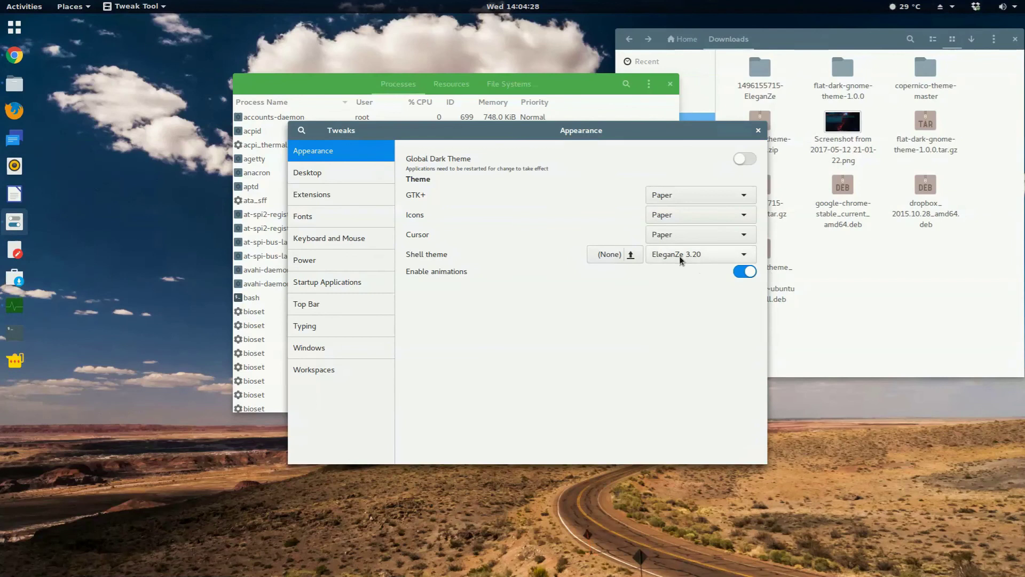
click(681, 260)
click(681, 210)
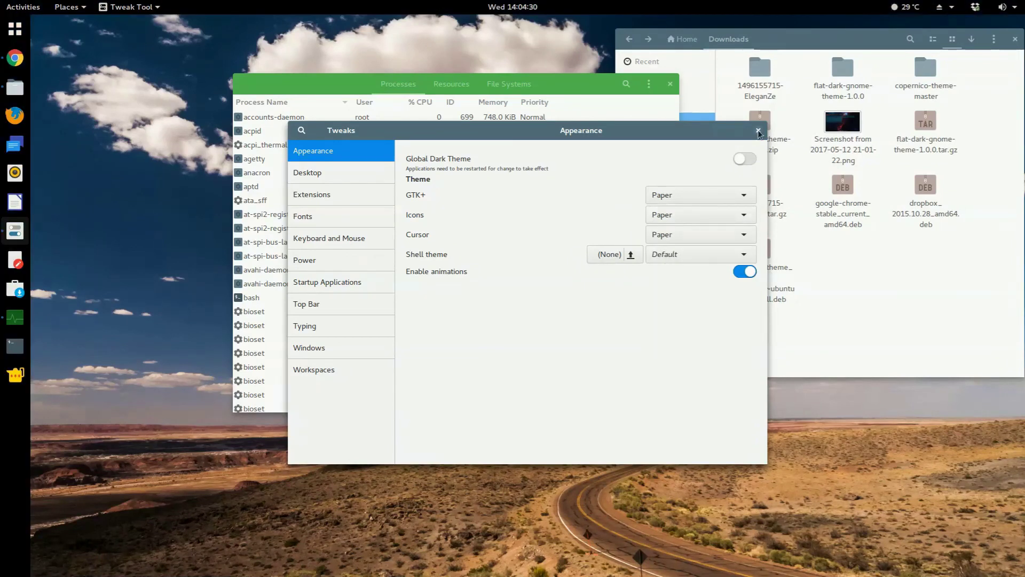
Close Tweaks, System Monitor and the Downloads window, and briefly open then close Chrome.
click(759, 132)
click(670, 84)
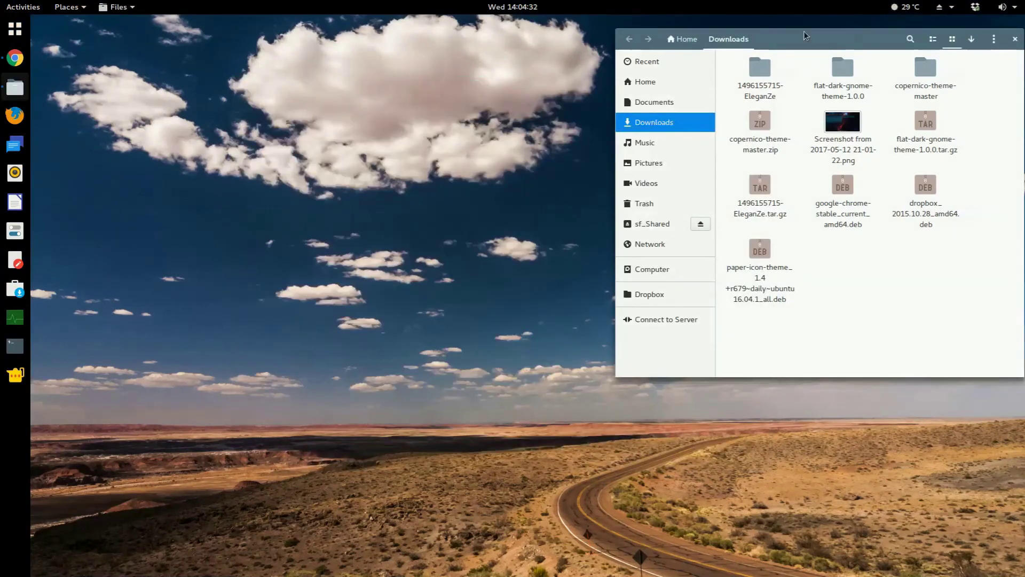
drag(833, 37, 455, 126)
click(636, 129)
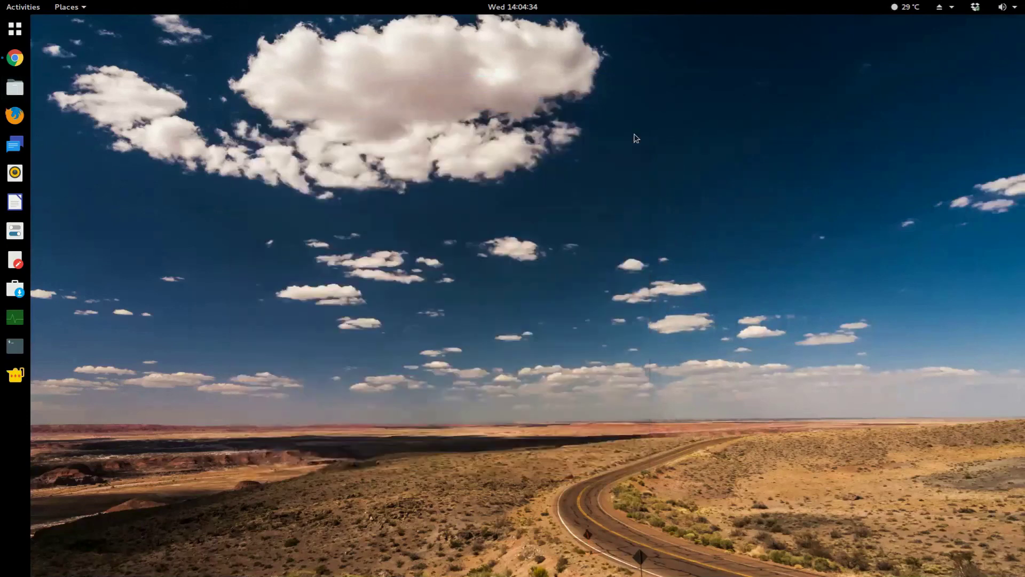
click(15, 58)
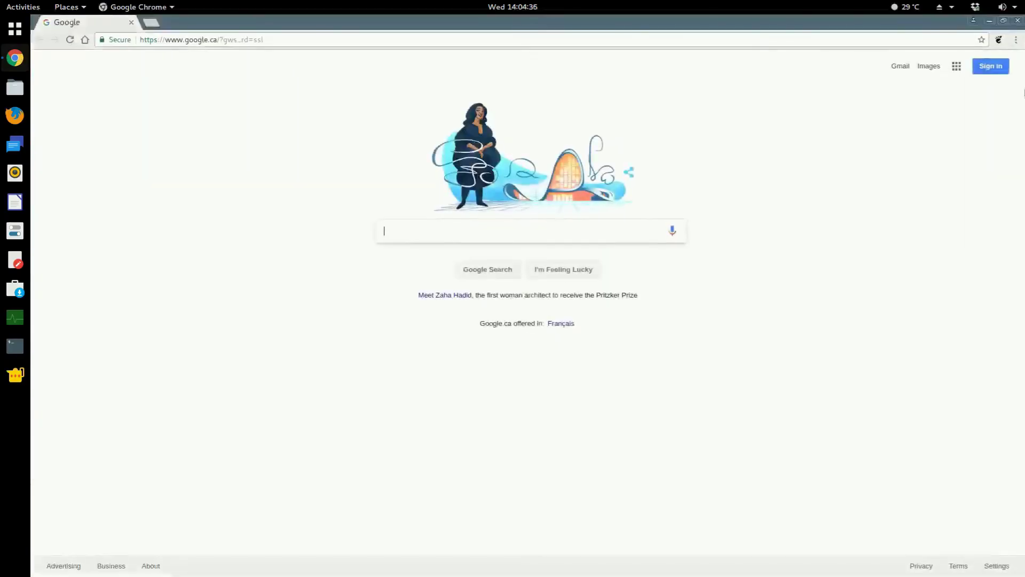
click(1018, 20)
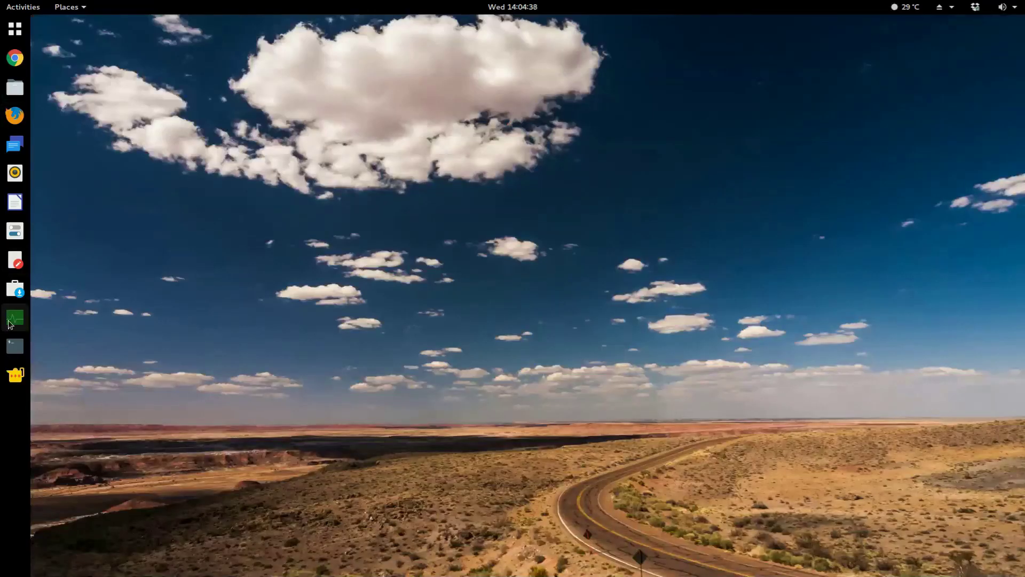
Run top in a new terminal, glance at the weather and drives menus, then close the terminal.
click(15, 346)
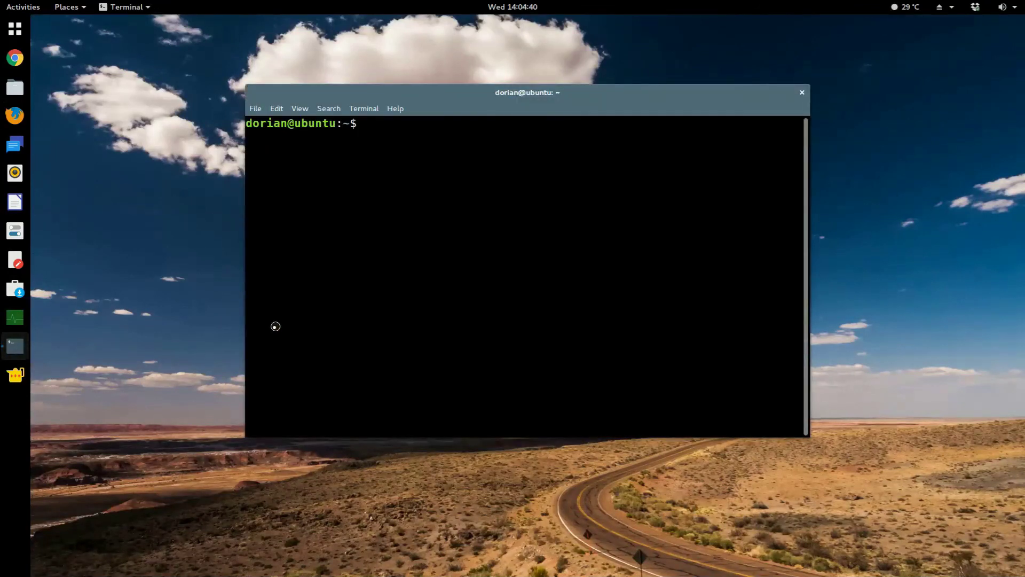
text(top)
key(Return)
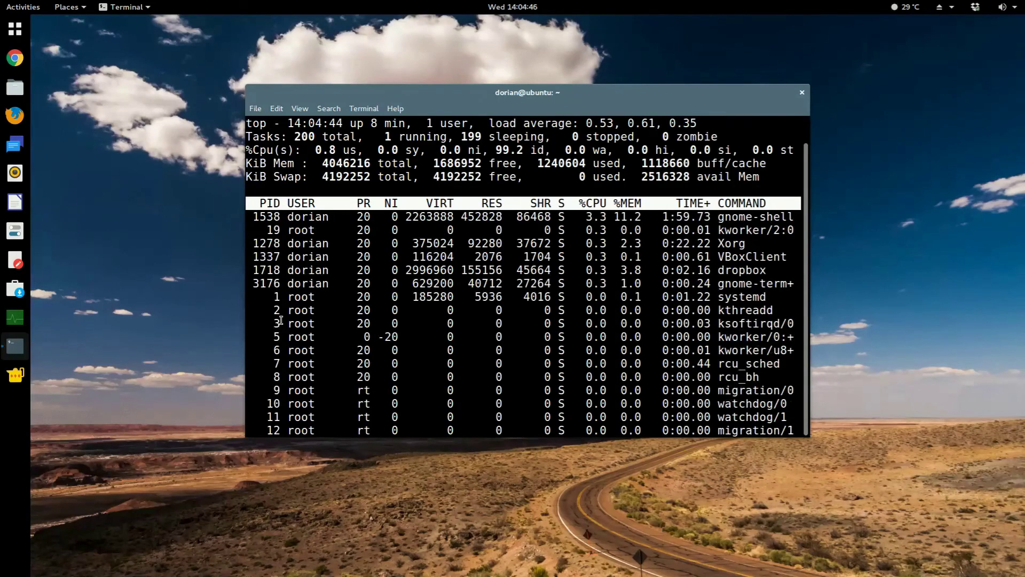
click(897, 6)
click(890, 246)
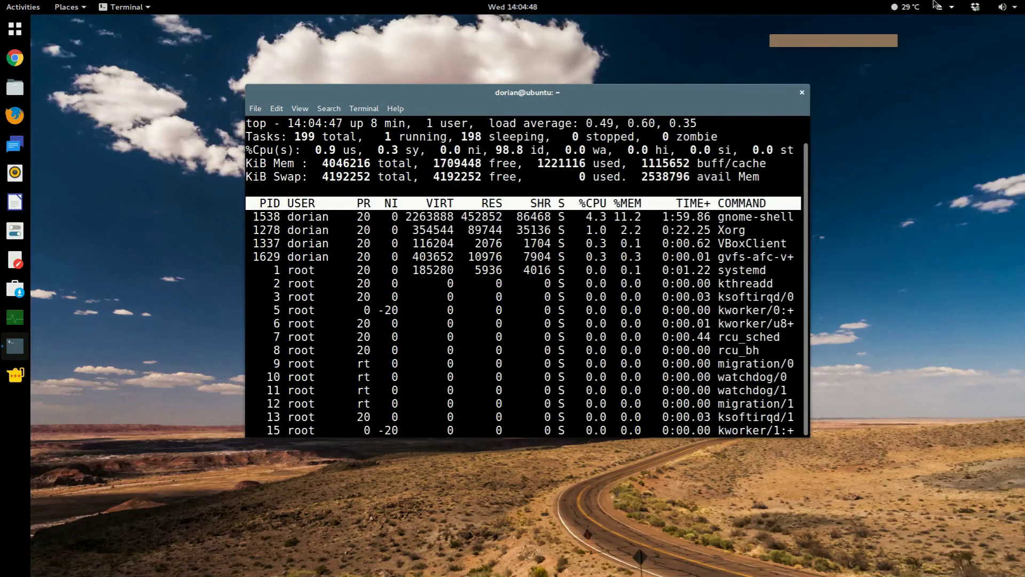
click(940, 7)
click(865, 236)
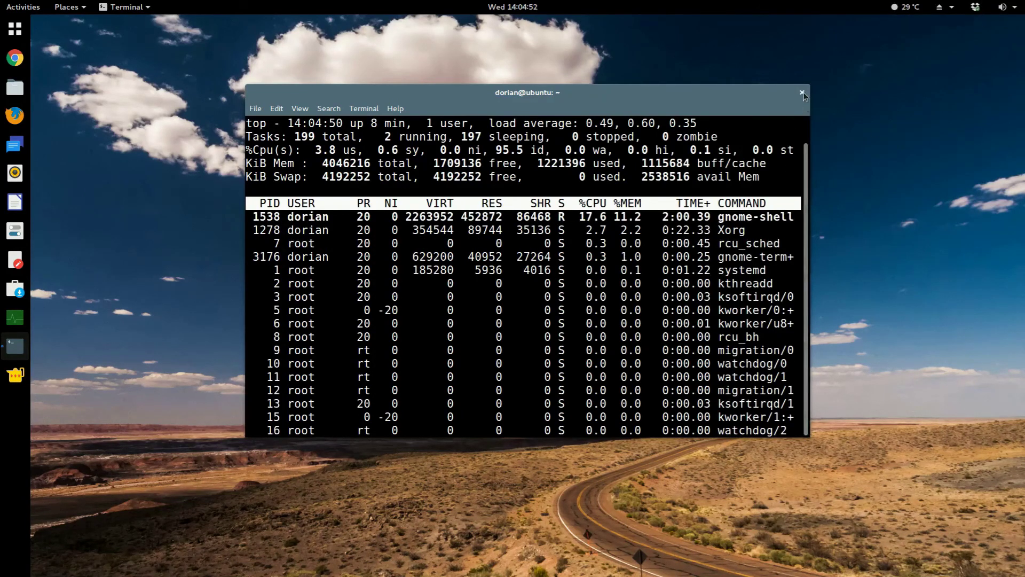
click(802, 92)
Confirm closing the terminal, open Files at Home, and launch PCManFM from the application grid.
click(582, 293)
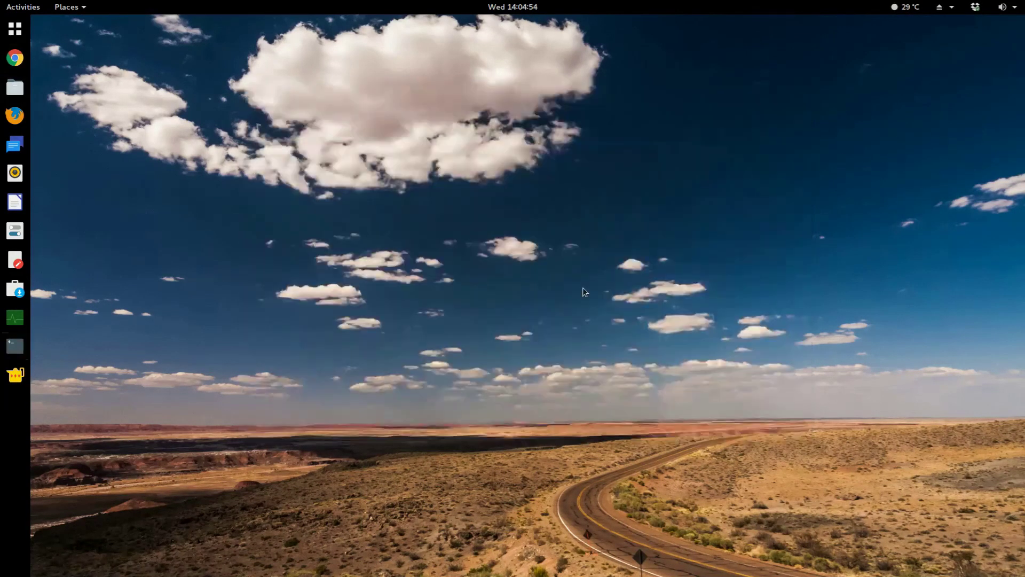
click(15, 87)
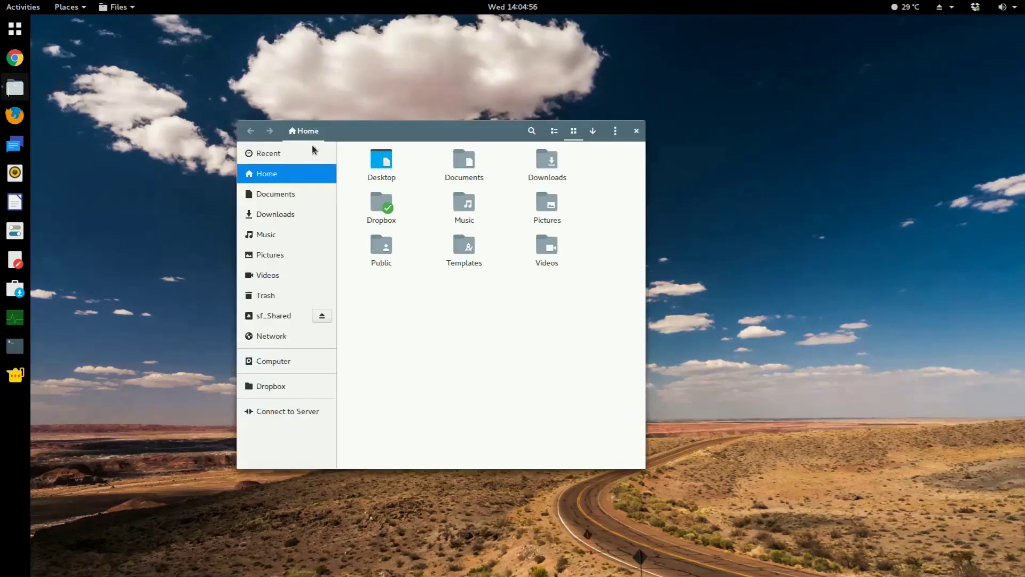
drag(456, 134, 274, 89)
click(5, 33)
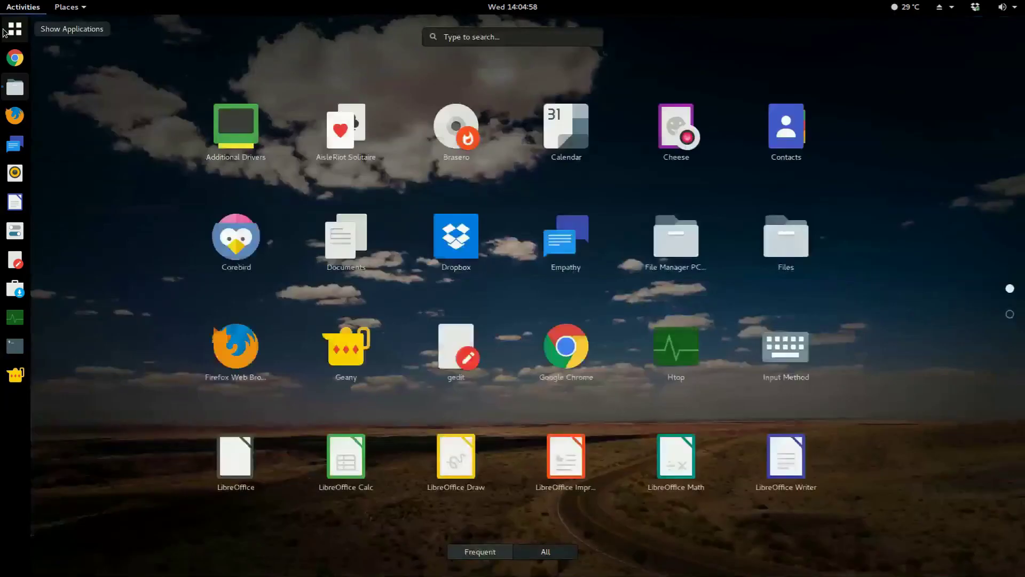
click(5, 32)
click(4, 32)
scroll(513, 368, down, 1)
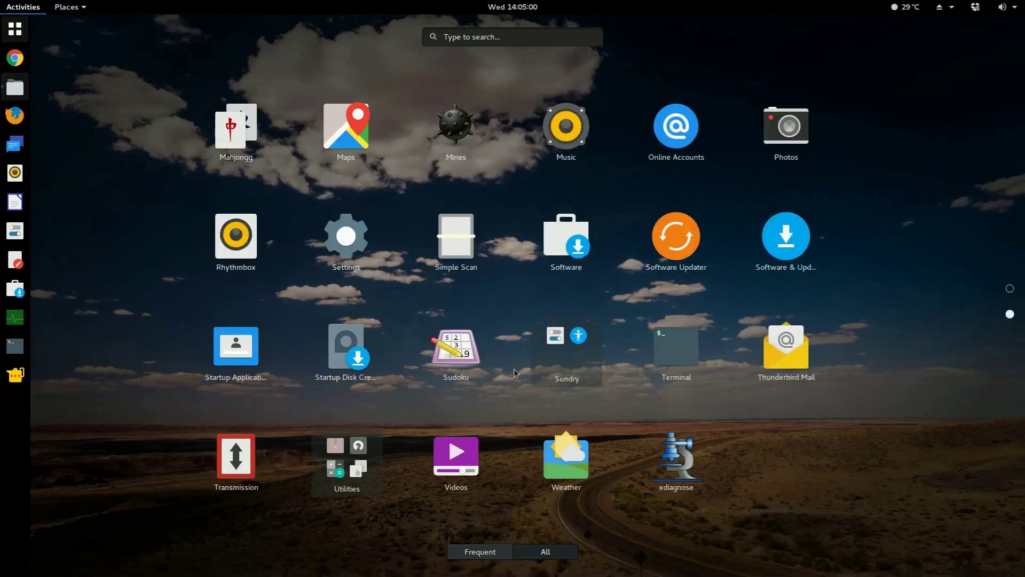
scroll(513, 369, up, 1)
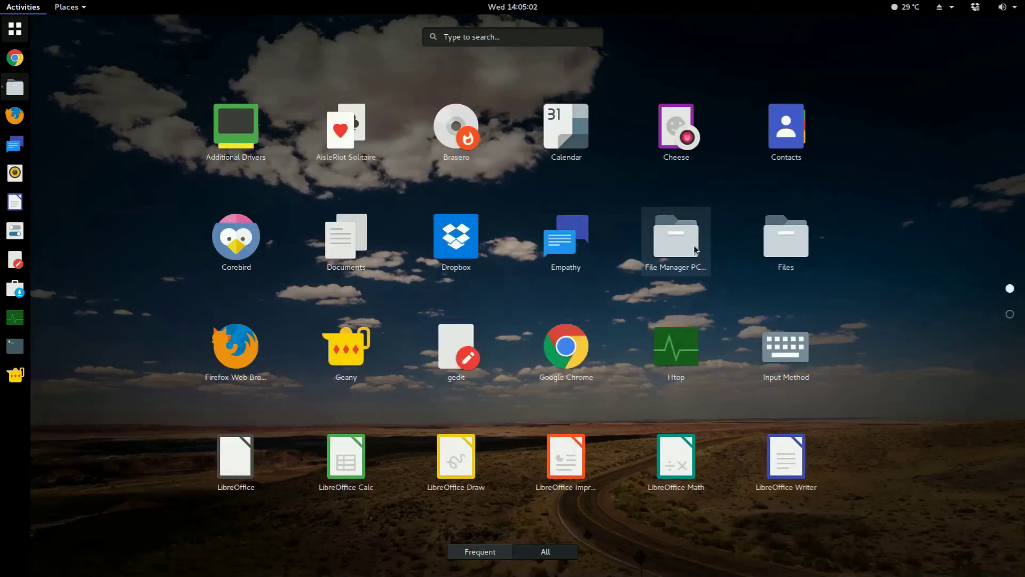
click(676, 237)
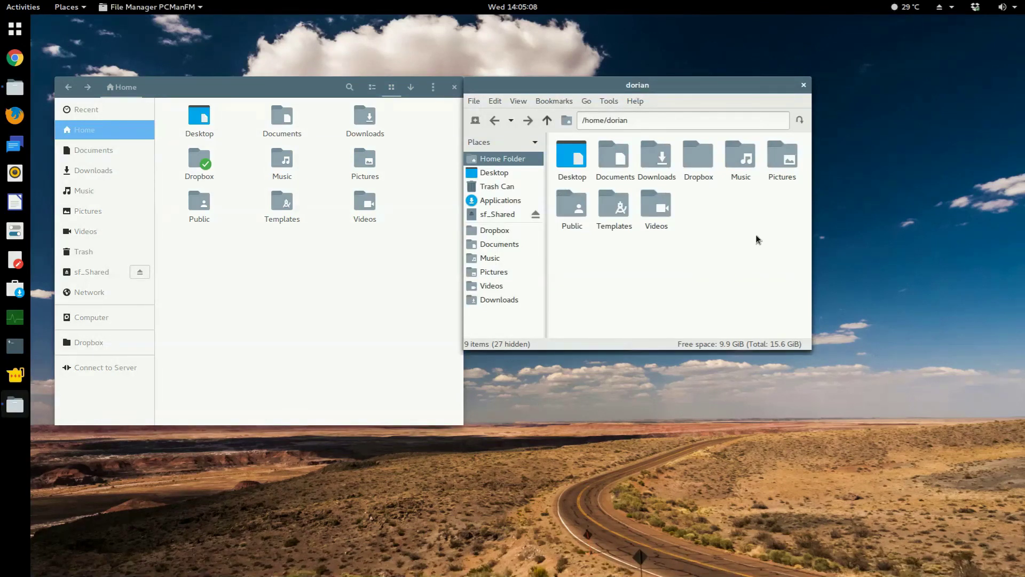
Place the Files window below PCManFM and make it narrower.
drag(659, 89, 257, 37)
click(399, 214)
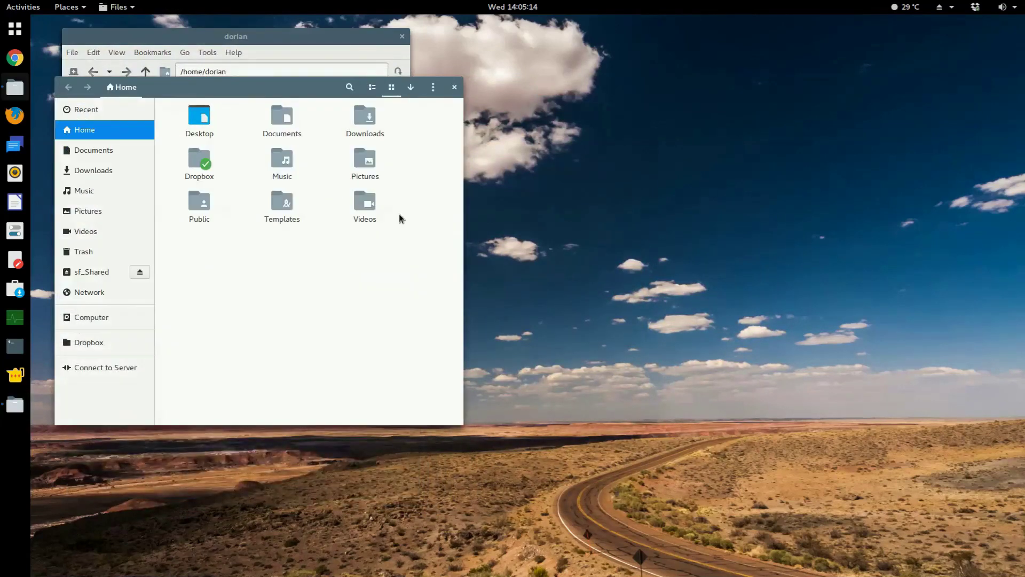
drag(290, 94, 279, 231)
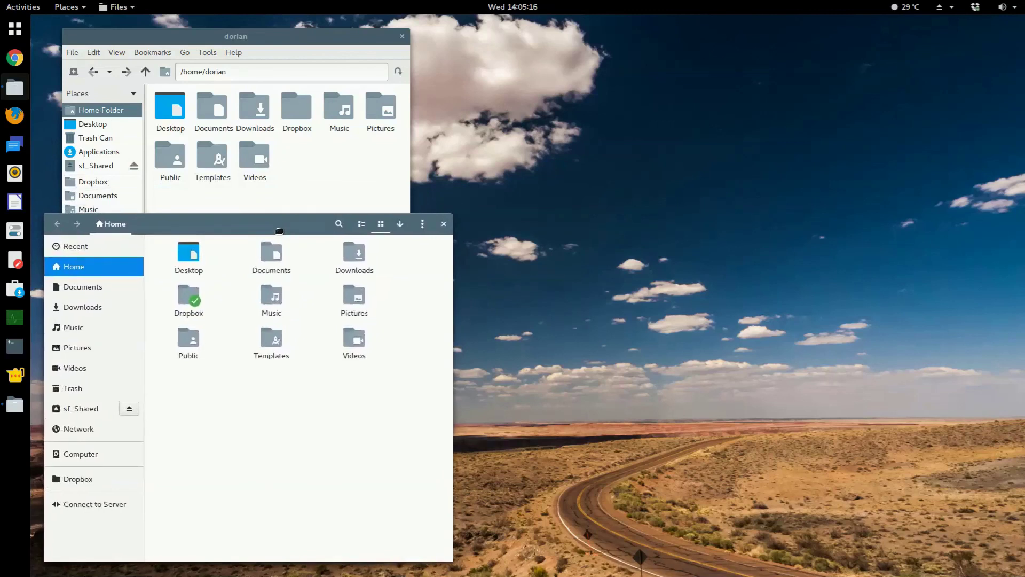
drag(449, 279, 405, 274)
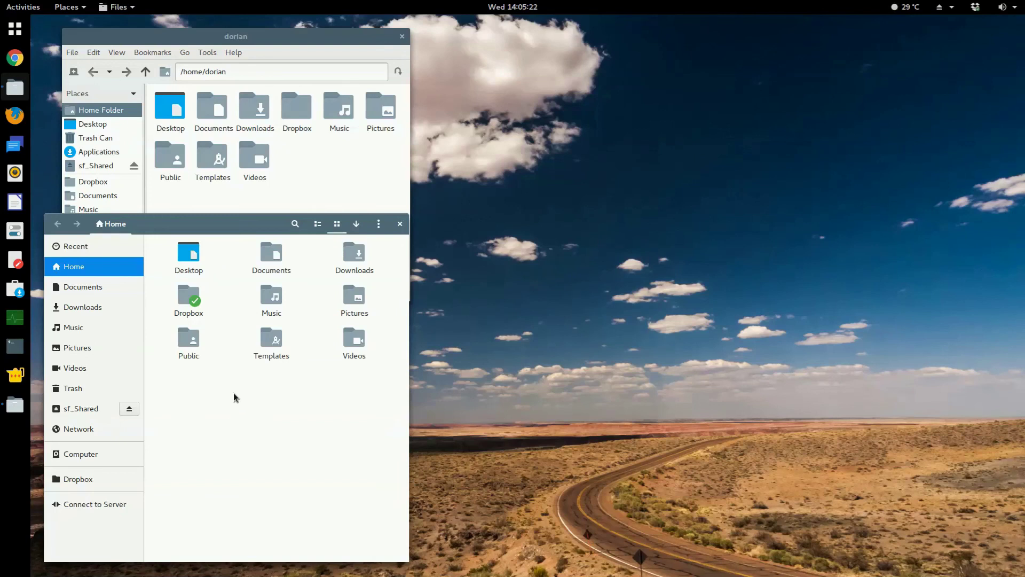
Test icon zoom with Ctrl+plus and Ctrl+minus in Files, then in PCManFM.
key(ctrl+plus)
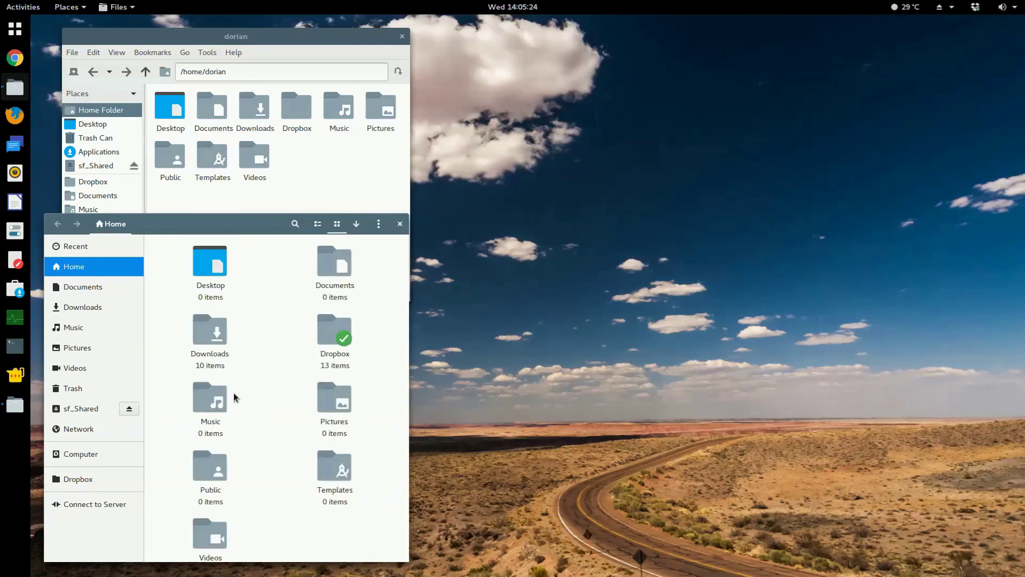
key(ctrl+plus)
key(ctrl+minus)
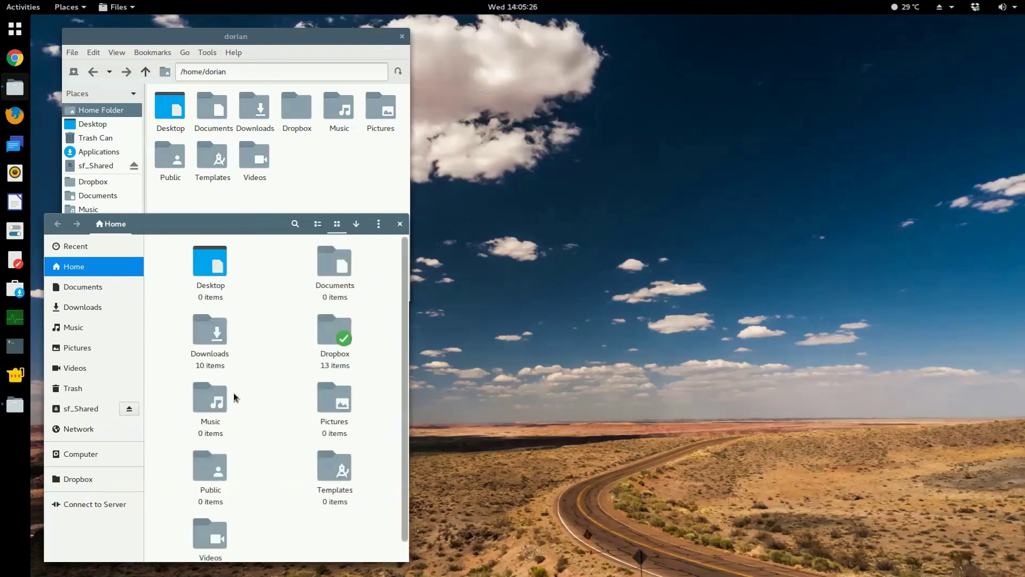
key(ctrl+minus)
key(ctrl+minus)
key(ctrl+minus)
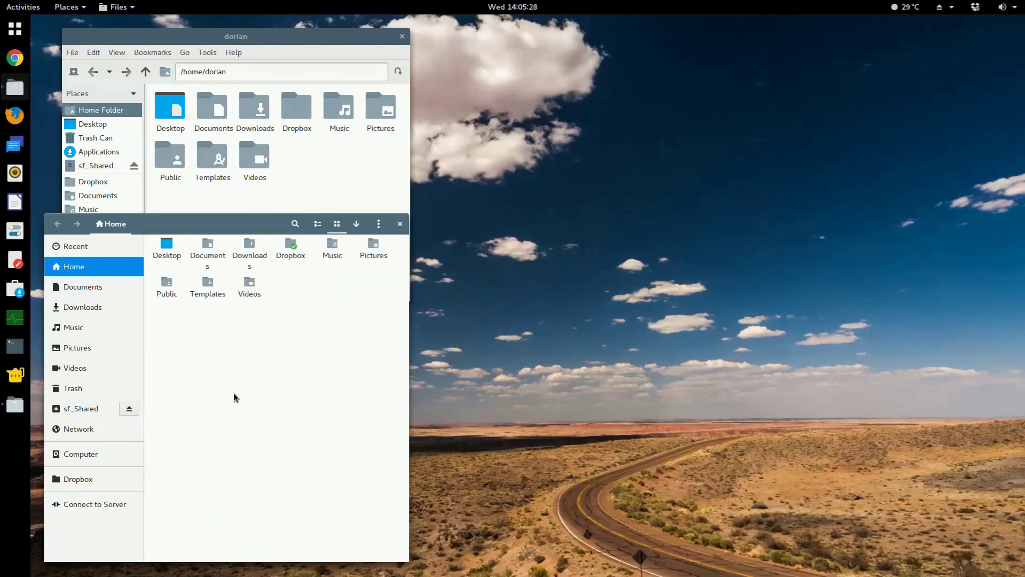
key(ctrl+plus)
key(ctrl+plus)
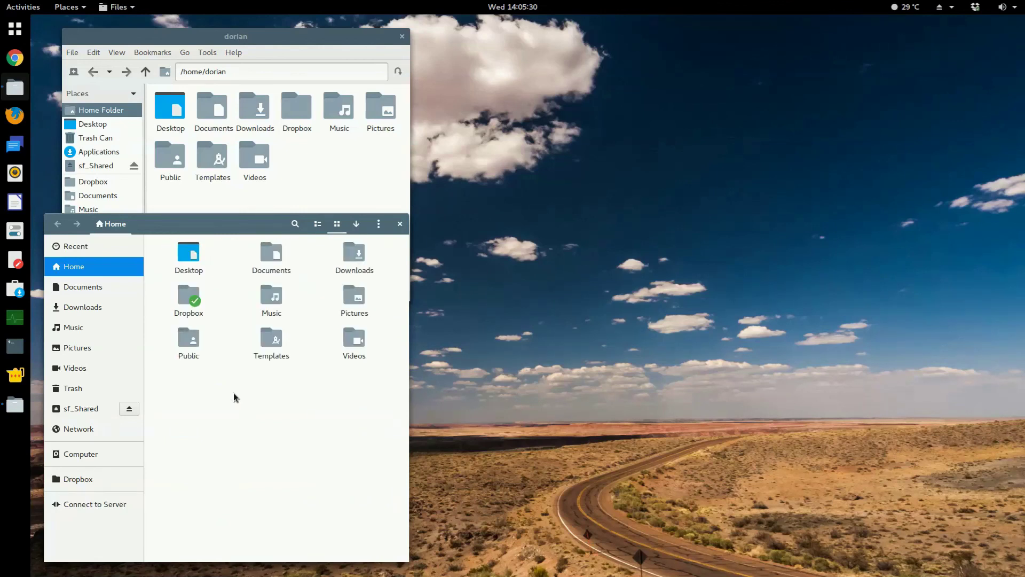
click(329, 191)
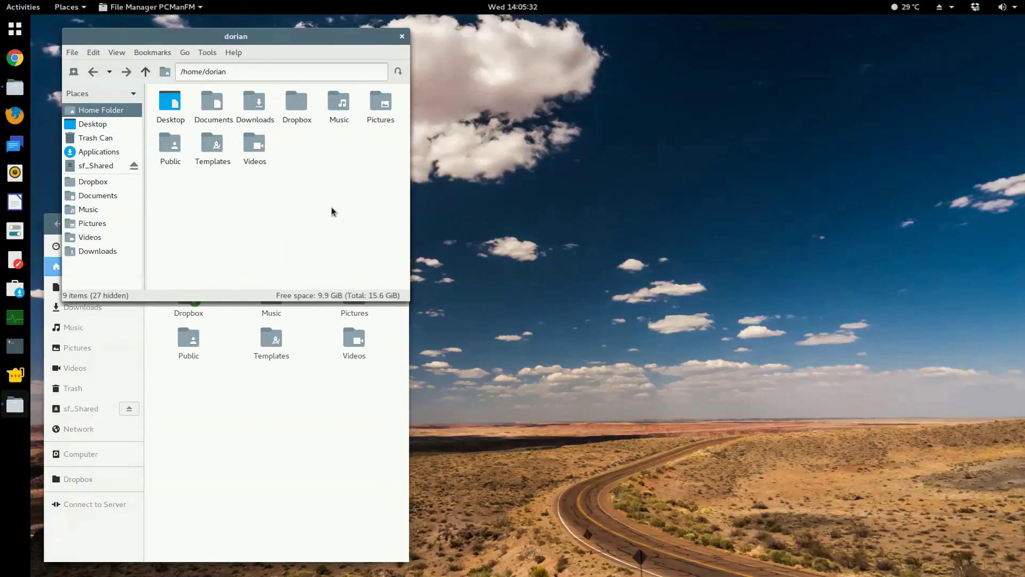
key(ctrl+plus)
key(ctrl+minus)
key(ctrl+minus)
key(ctrl+plus)
key(ctrl+plus)
key(ctrl+minus)
Open the Downloads folder in both PCManFM and Files.
click(314, 396)
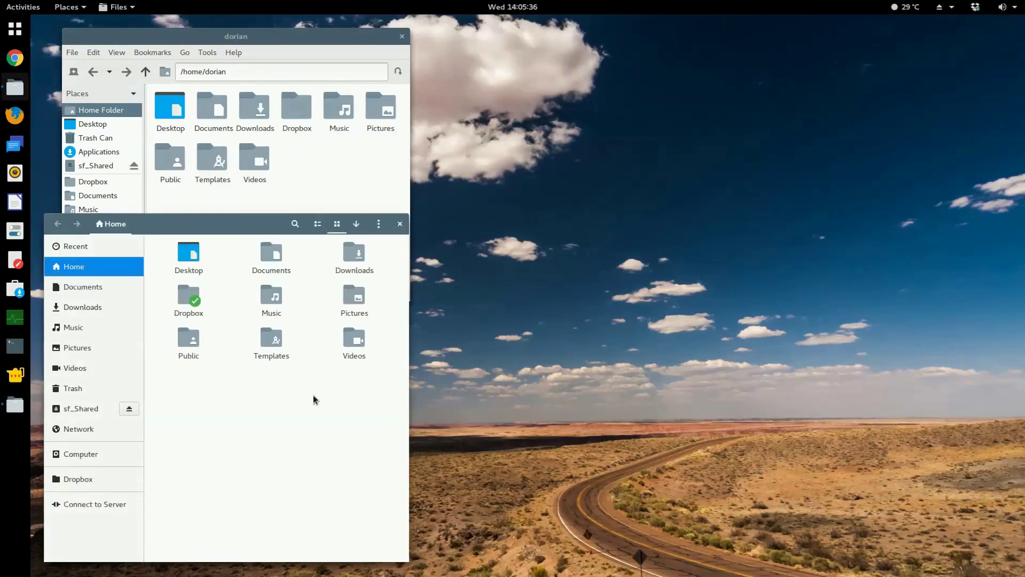
click(323, 160)
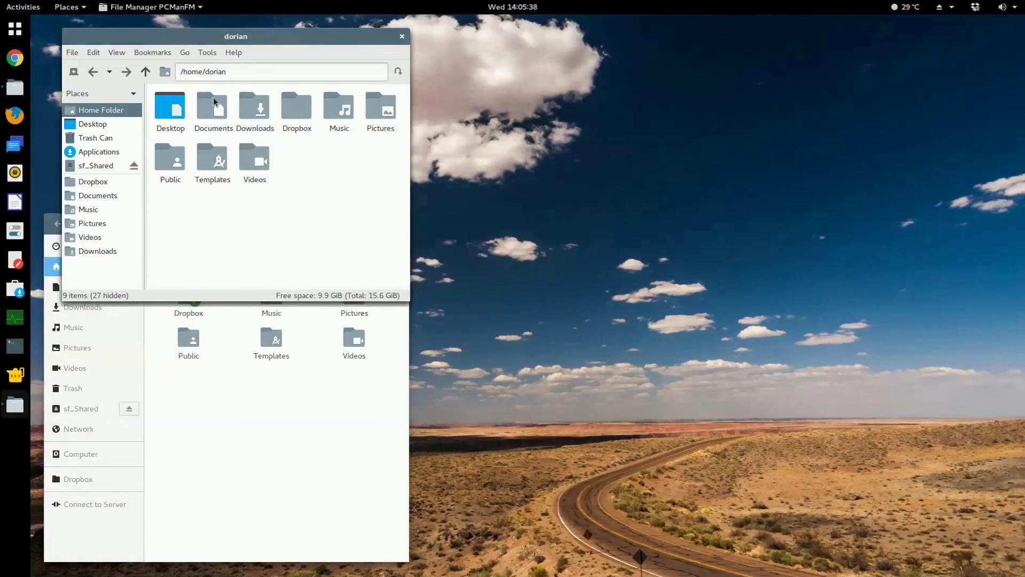
double_click(270, 113)
click(270, 364)
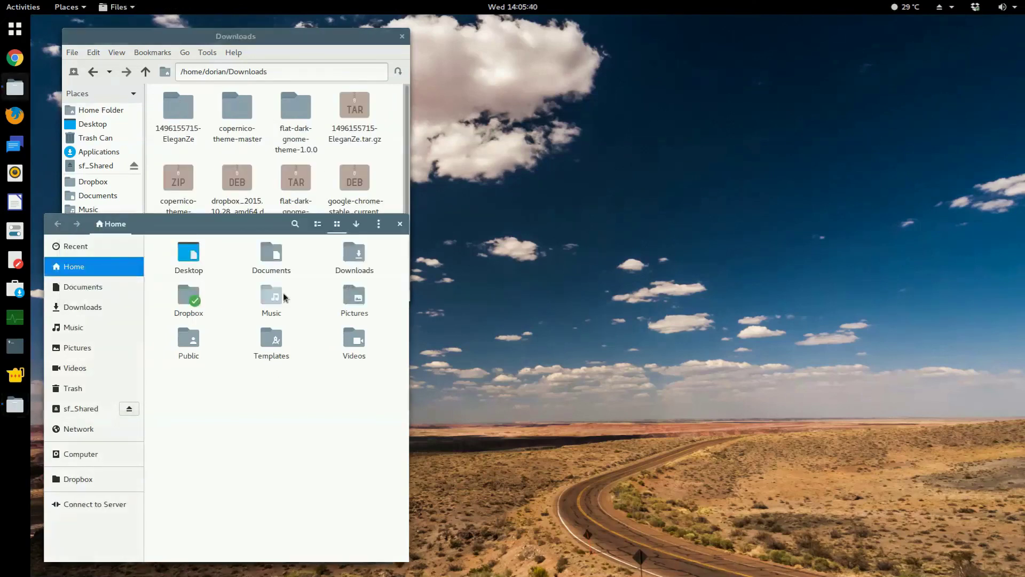
click(280, 258)
double_click(351, 257)
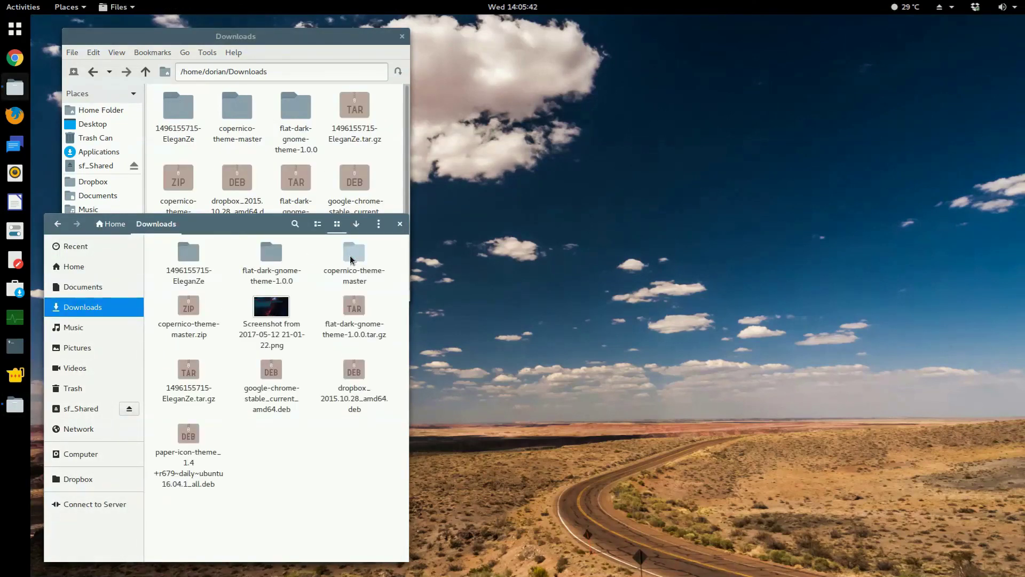
Arrange Files on the right and PCManFM on the left of the desktop.
click(243, 40)
click(319, 407)
drag(254, 229, 668, 93)
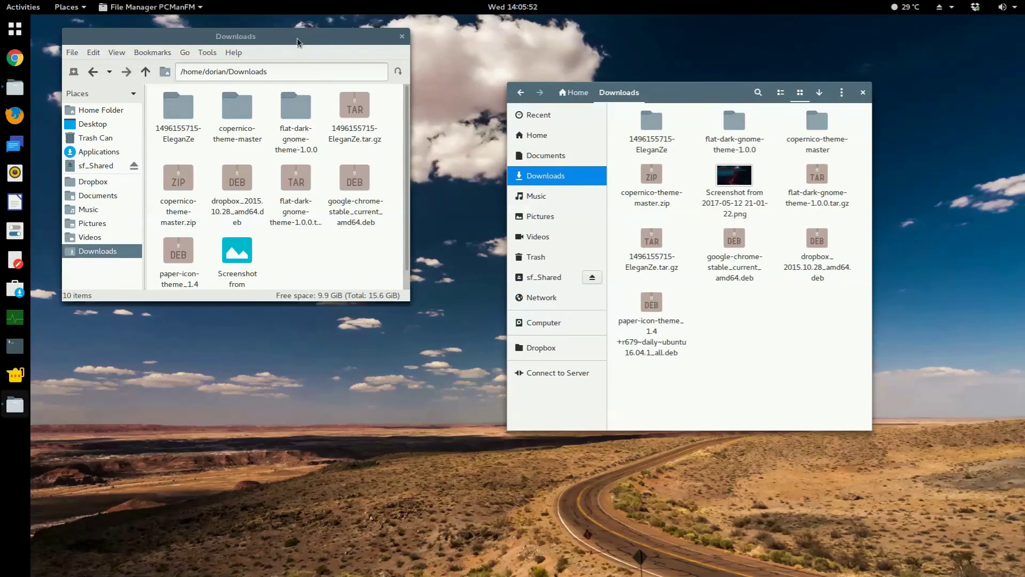
drag(297, 37, 313, 85)
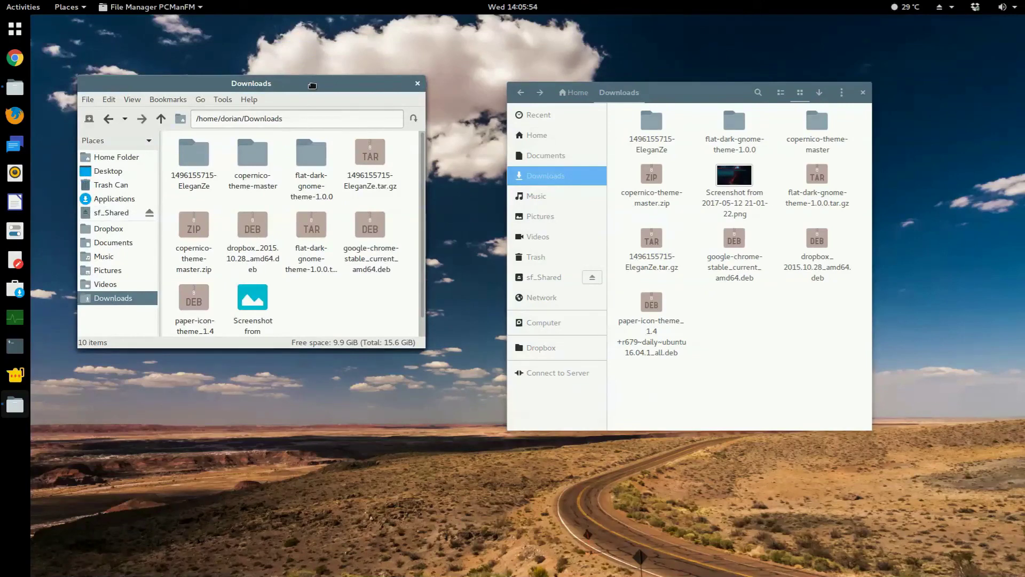
click(735, 126)
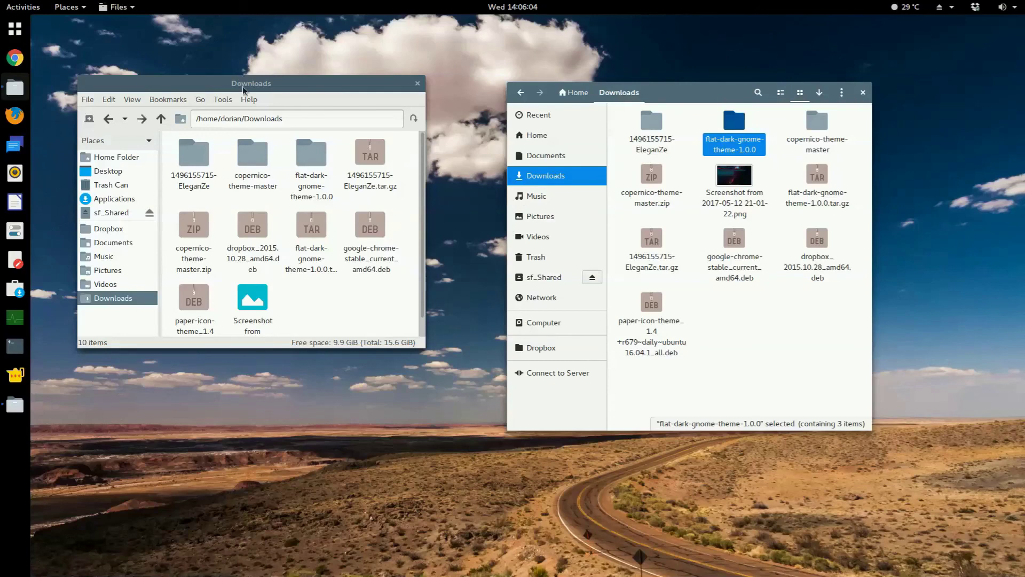
drag(242, 85, 273, 60)
Show Applications in PCManFM and browse the Accessories and Internet categories.
click(135, 178)
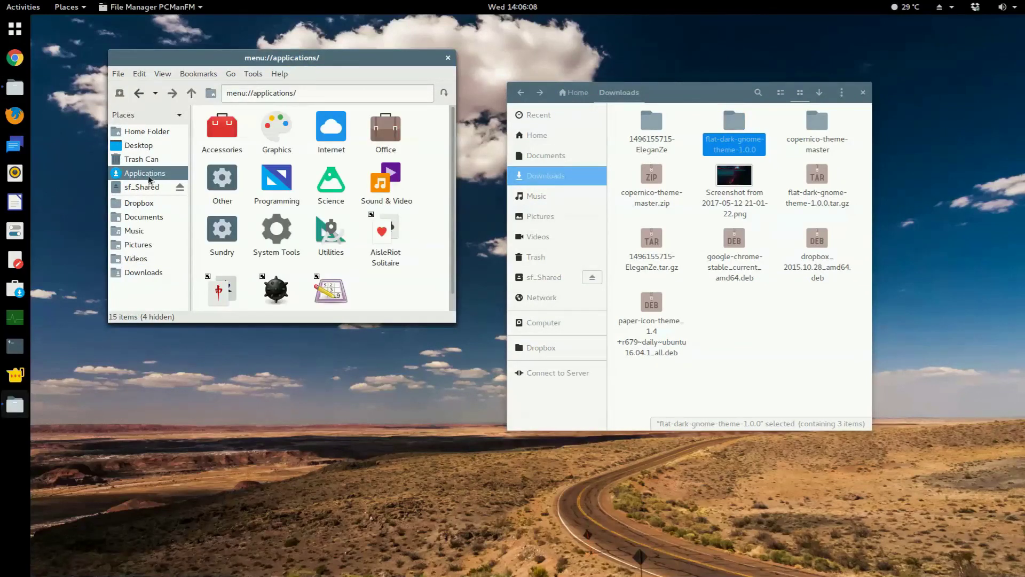
double_click(230, 128)
key(alt+Left)
double_click(329, 140)
key(alt+Left)
Launch LibreOffice Writer from the Office category, then close Writer and PCManFM.
double_click(384, 133)
double_click(390, 181)
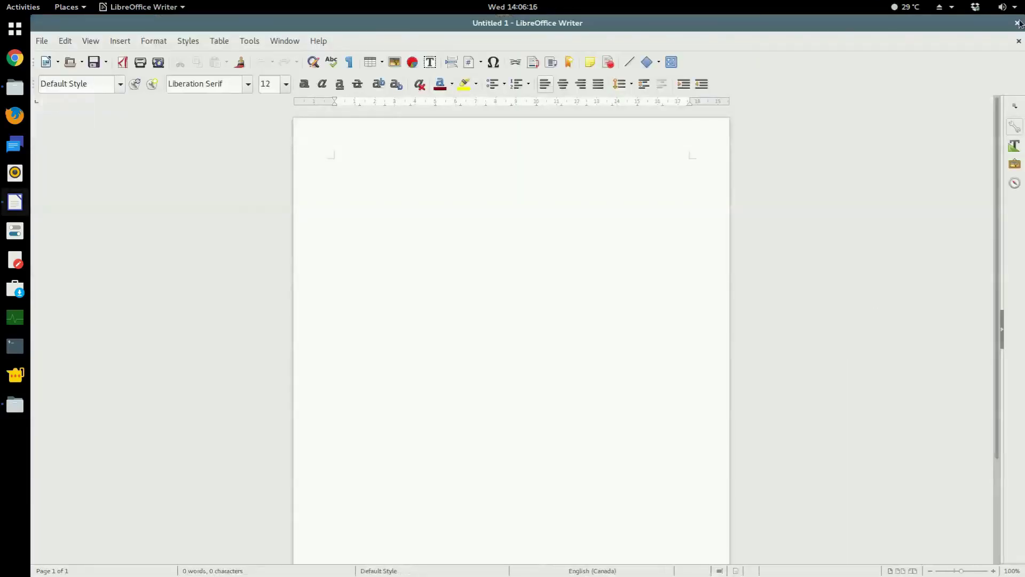
click(1017, 23)
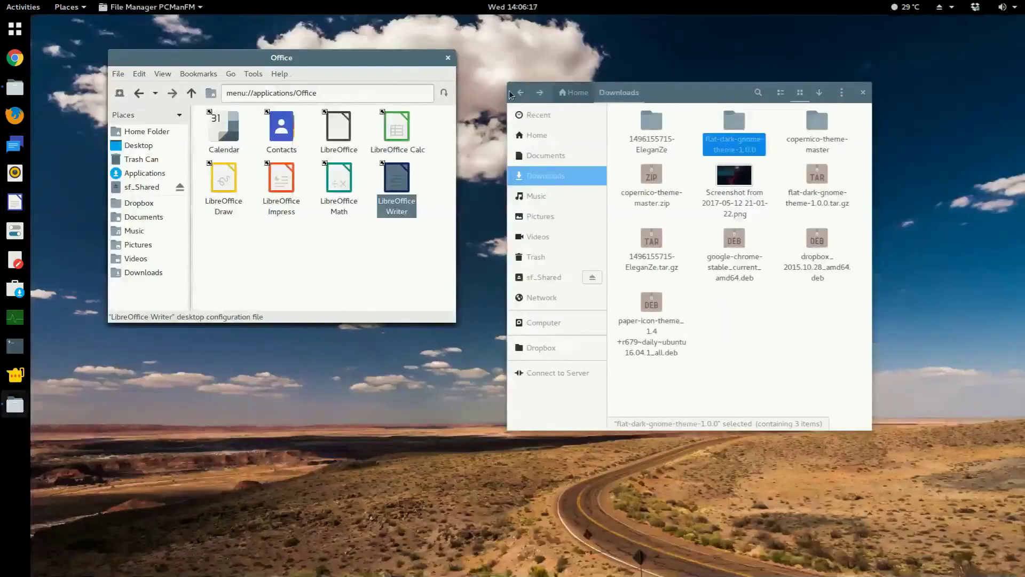
click(448, 57)
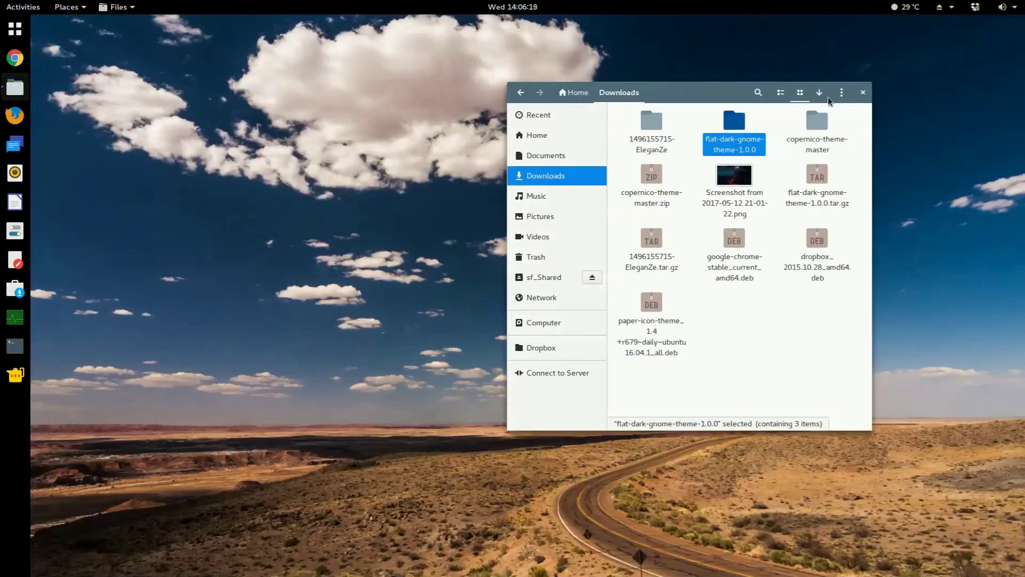
Close the Files Downloads window and briefly check the Places and system menus.
click(864, 94)
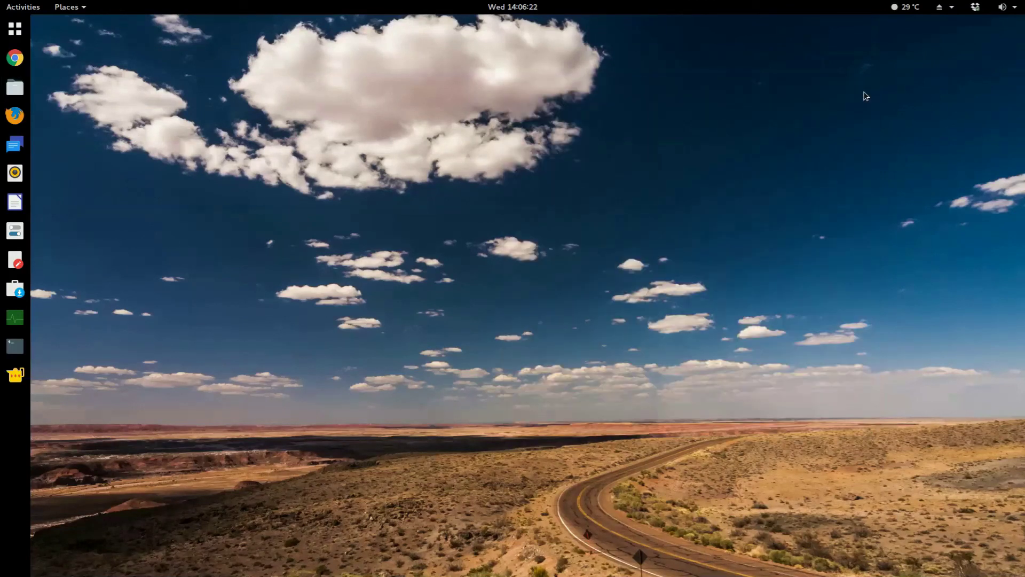
click(69, 6)
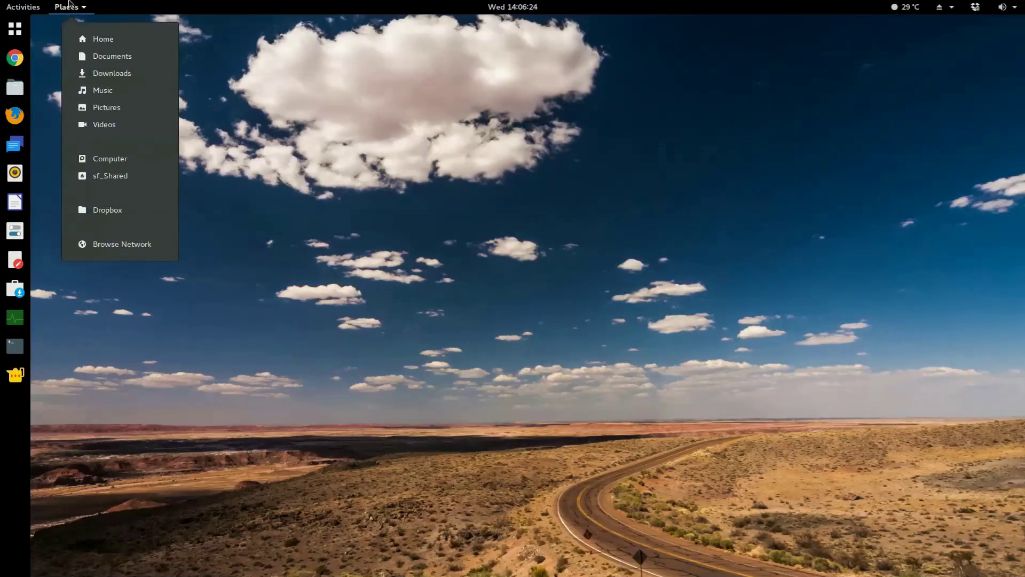
click(68, 6)
click(1006, 7)
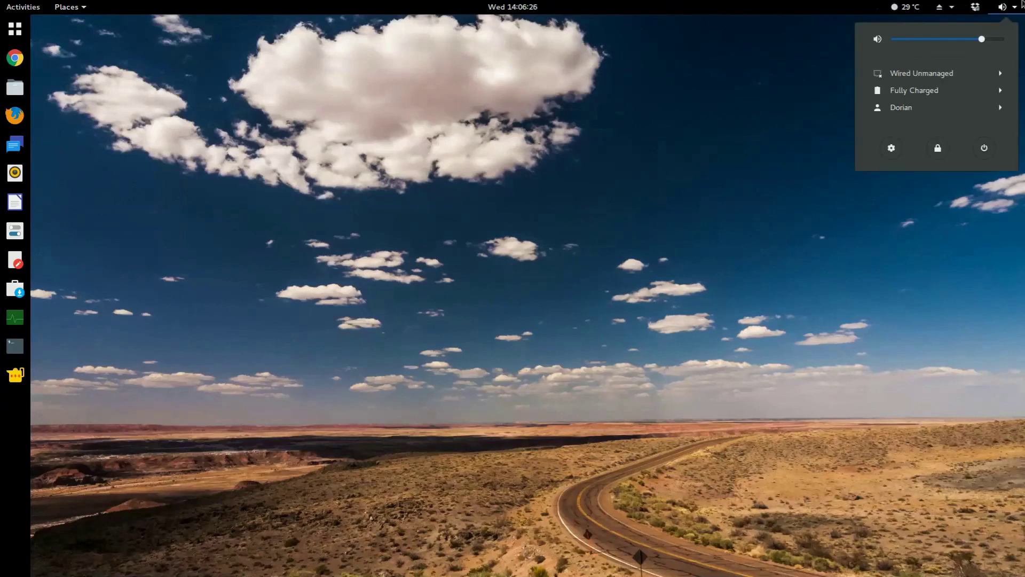
key(Escape)
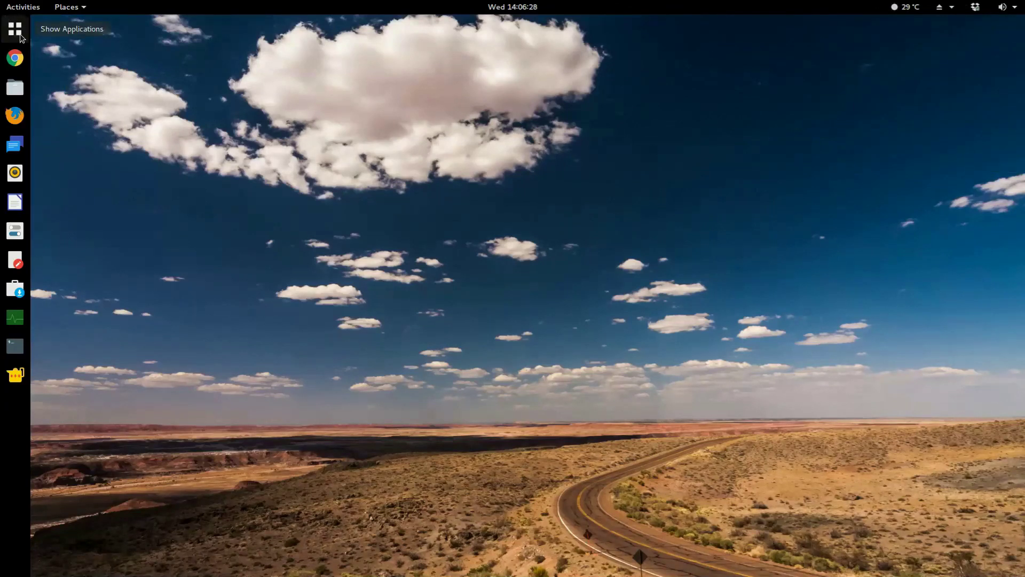
Glance at the application grid, then bring up the Power Off dialog from the system menu.
click(16, 29)
click(19, 34)
click(999, 8)
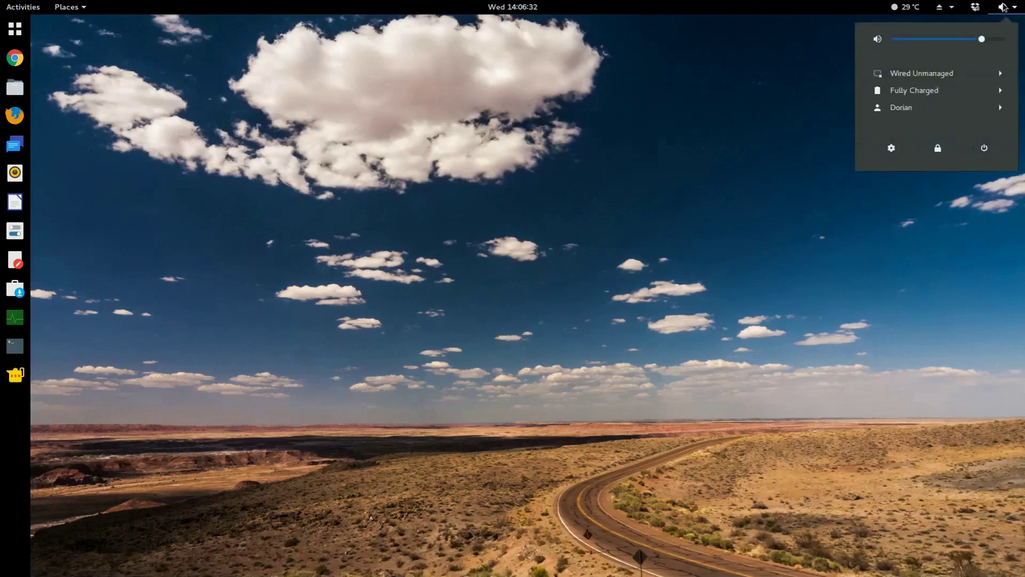
click(983, 148)
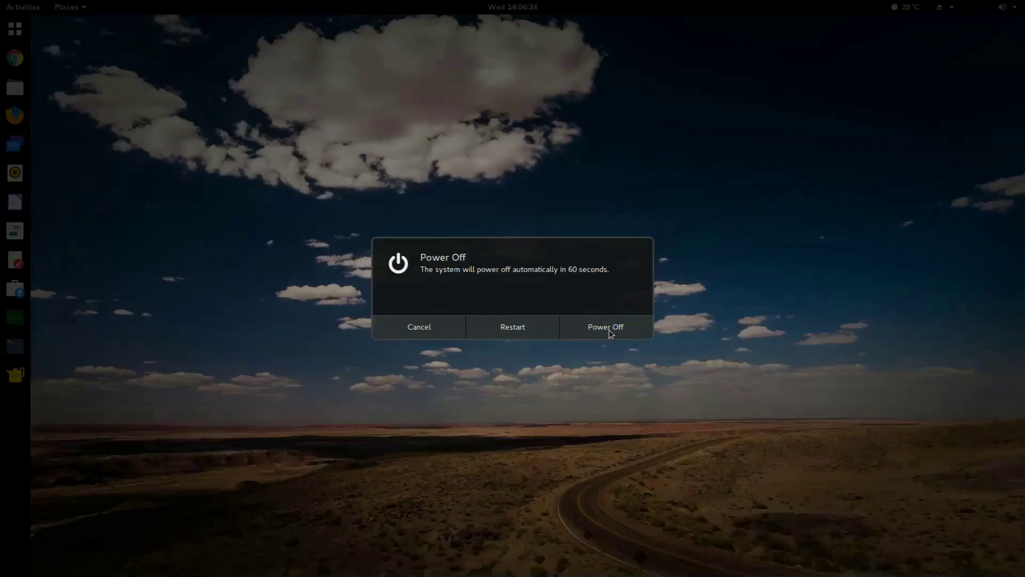